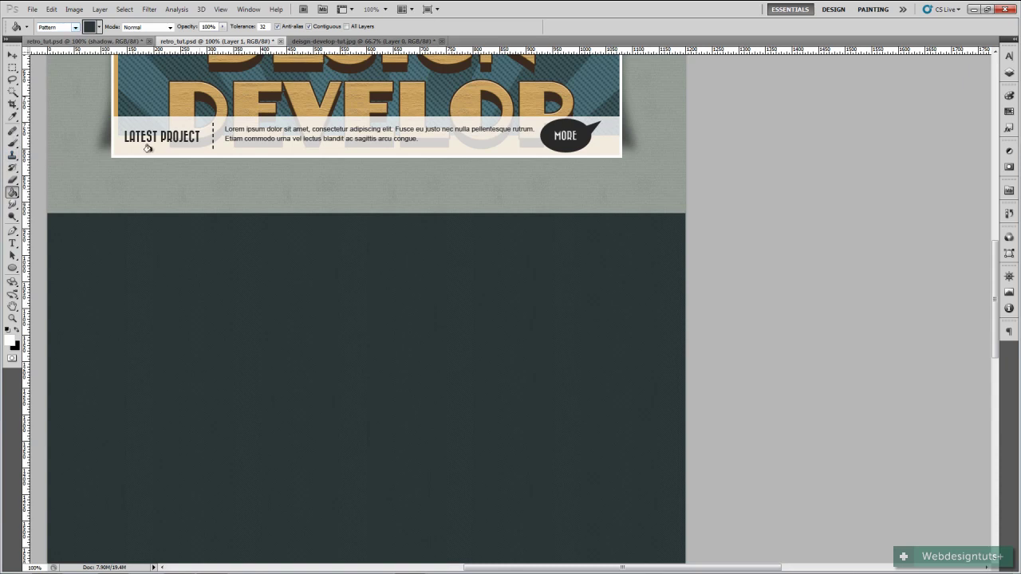
# - Check the About Us section in the finished reference design, and add a new layer above Layer 1 in the working document
pyautogui.press('v')
pyautogui.click(71, 40)
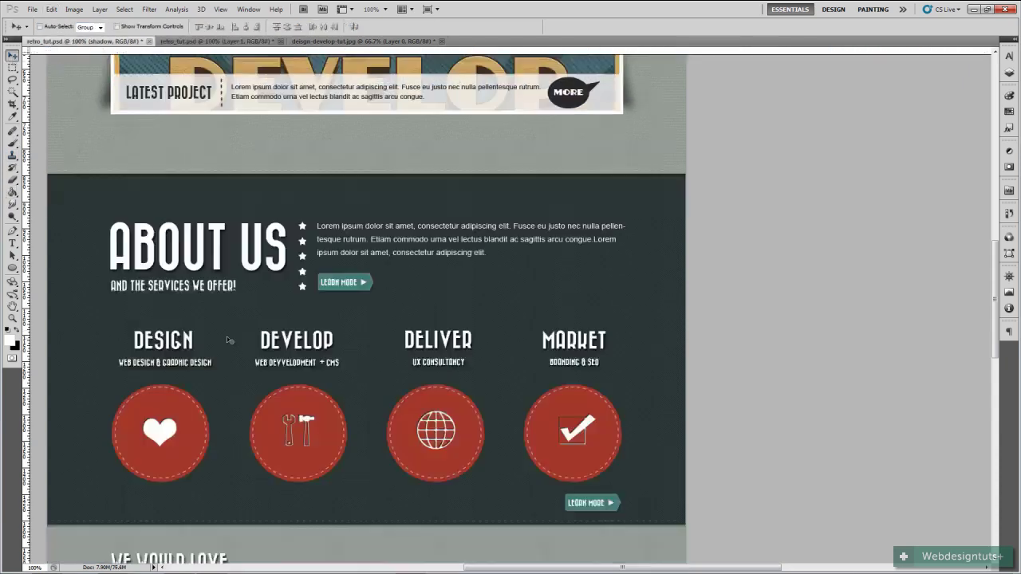
pyautogui.click(194, 41)
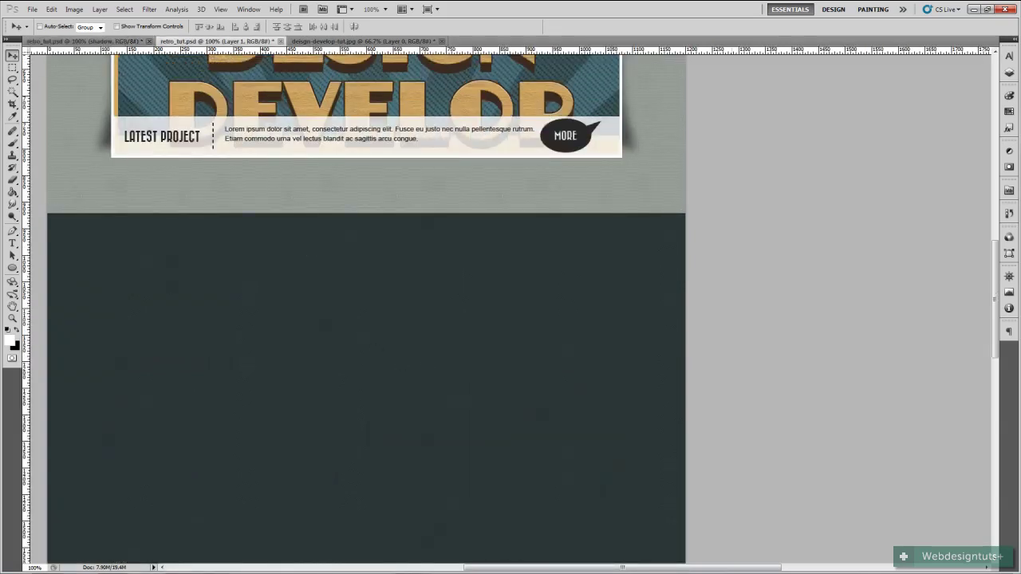
pyautogui.click(1008, 72)
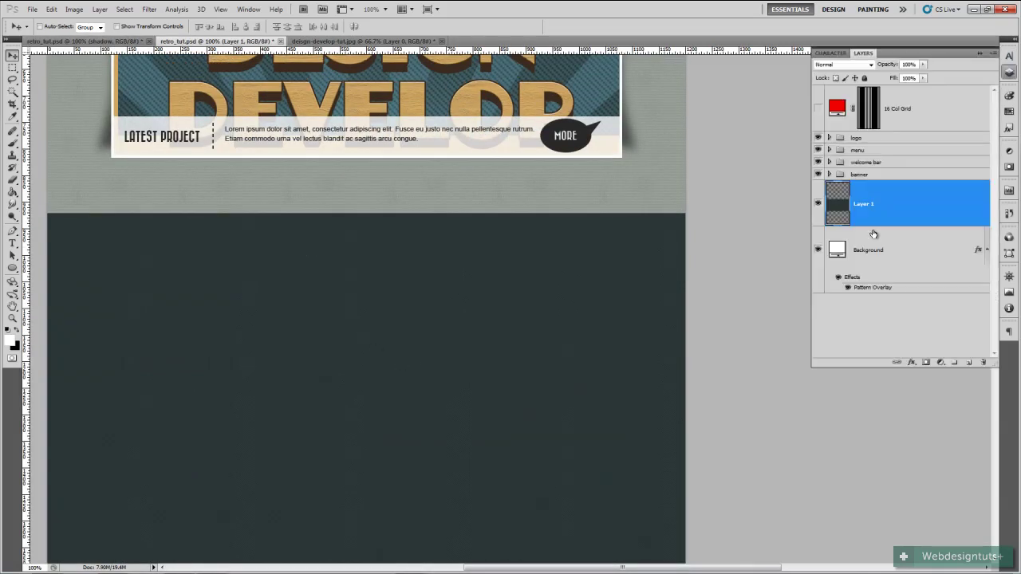
pyautogui.click(968, 362)
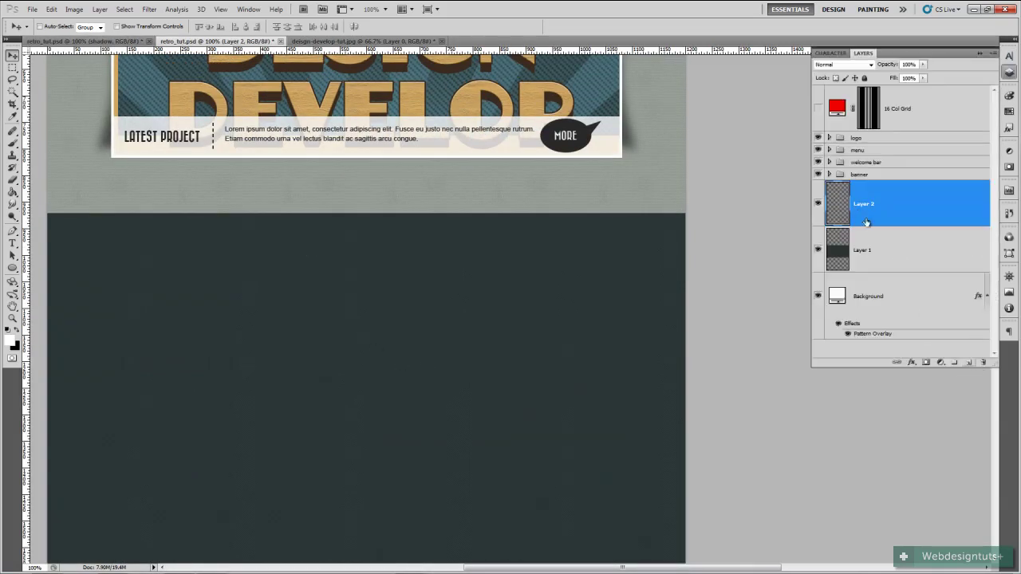
# - Fill a thin full-width strip along the upper edge of the dark section with black on the new layer, and clear the selection
pyautogui.click(12, 68)
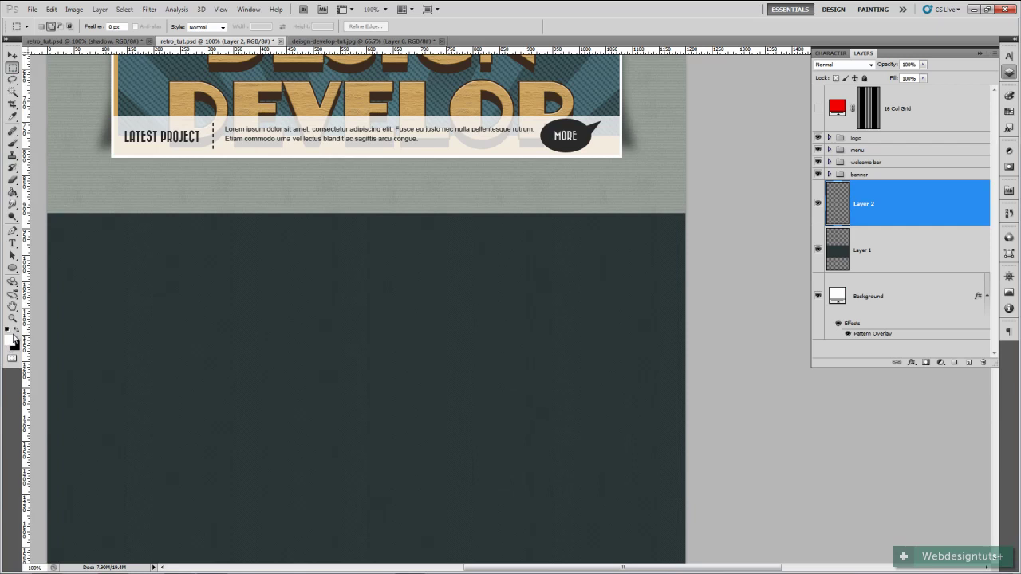
pyautogui.click(16, 331)
pyautogui.hscroll(-5, 241, 243)
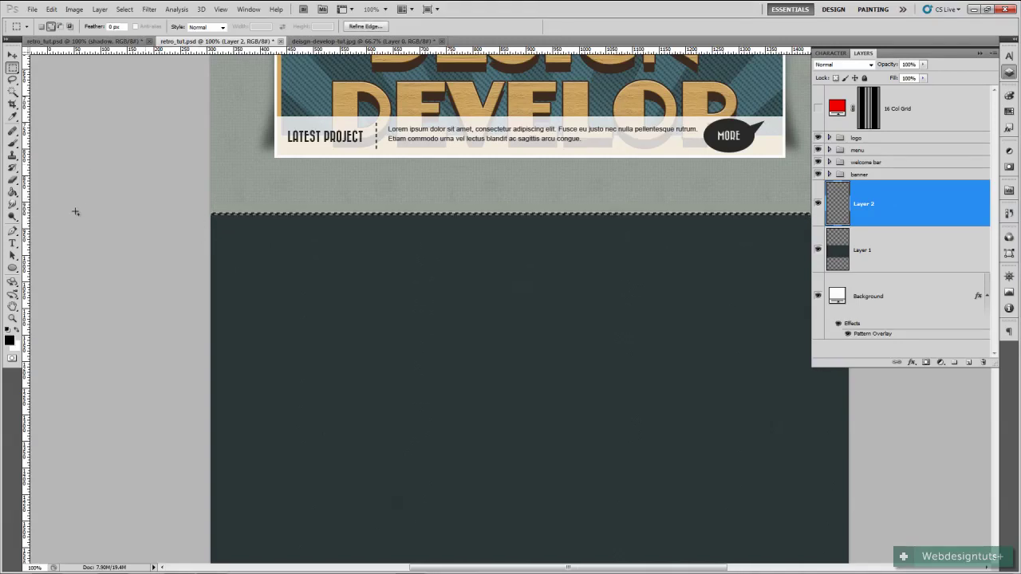
pyautogui.click(13, 192)
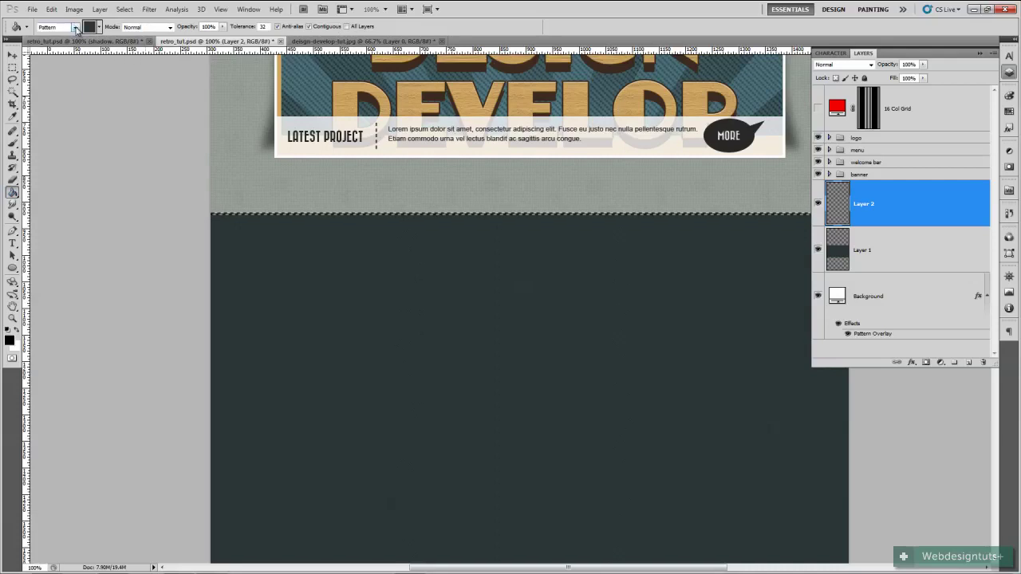
pyautogui.click(48, 27)
pyautogui.click(61, 36)
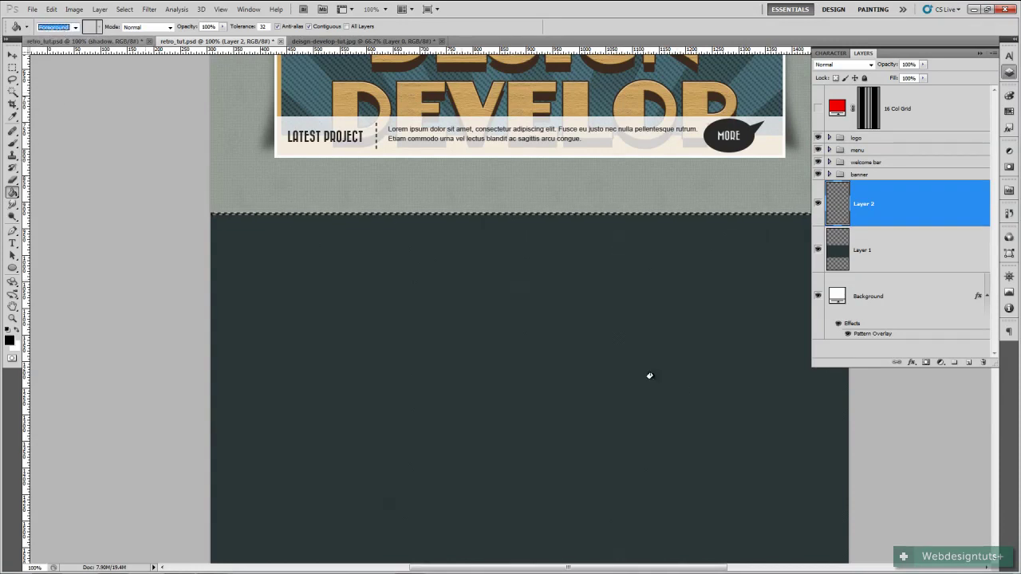
pyautogui.click(639, 210)
pyautogui.hotkey('ctrl', 'd')
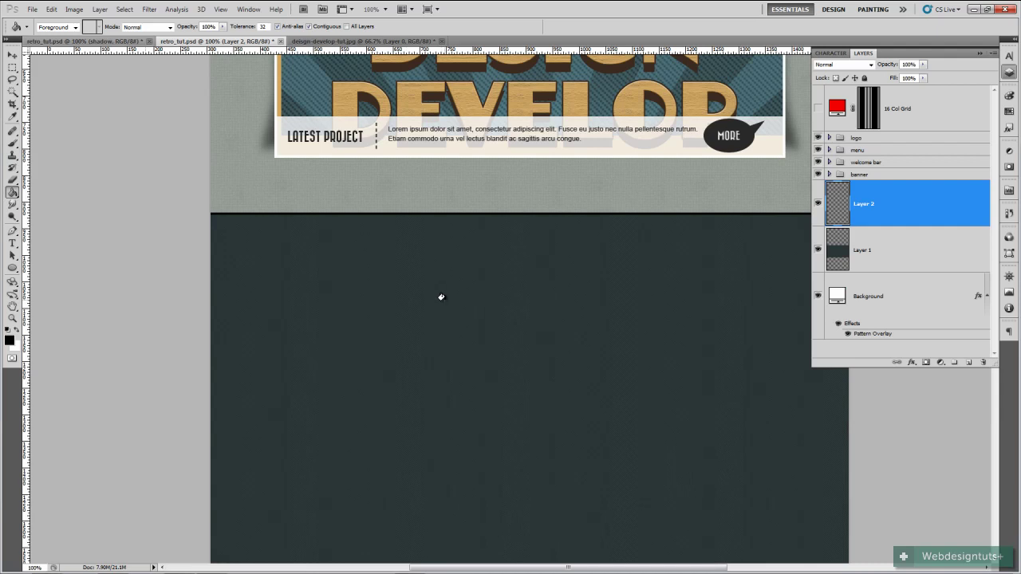
# - Nudge the black line down slightly so it sits on the upper edge of the dark section
pyautogui.press('v')
pyautogui.press('Down')
pyautogui.press('Down')
pyautogui.press('Down')
pyautogui.press('Down')
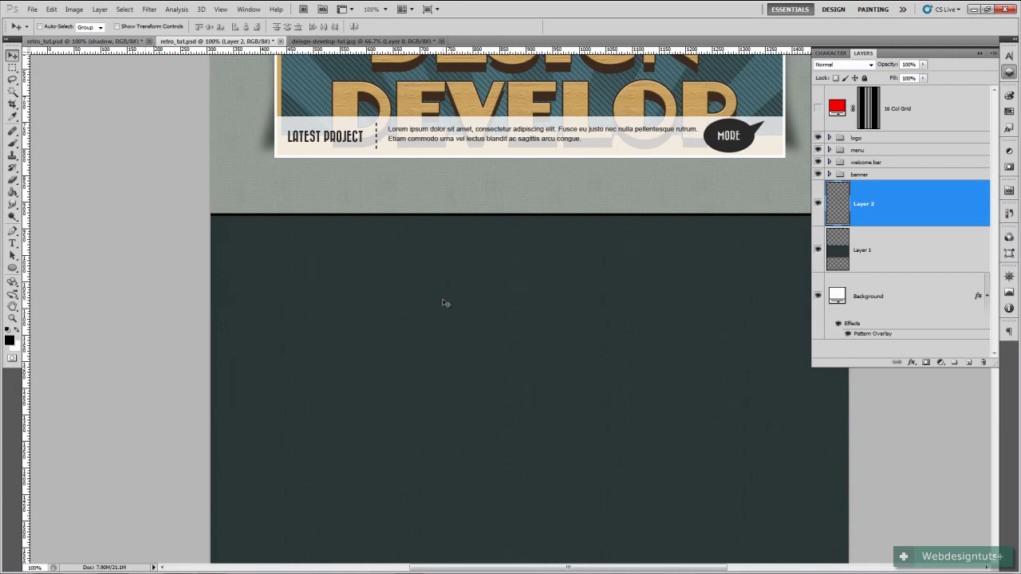
# - Soften the black line with a 1.5-pixel Gaussian Blur and set its layer opacity to 40%
pyautogui.click(78, 41)
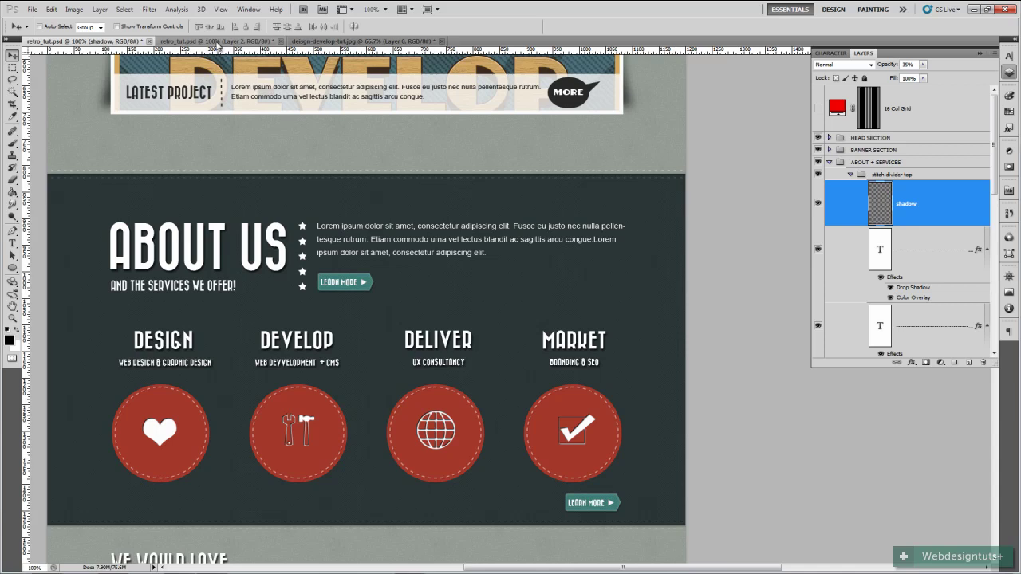
pyautogui.click(219, 41)
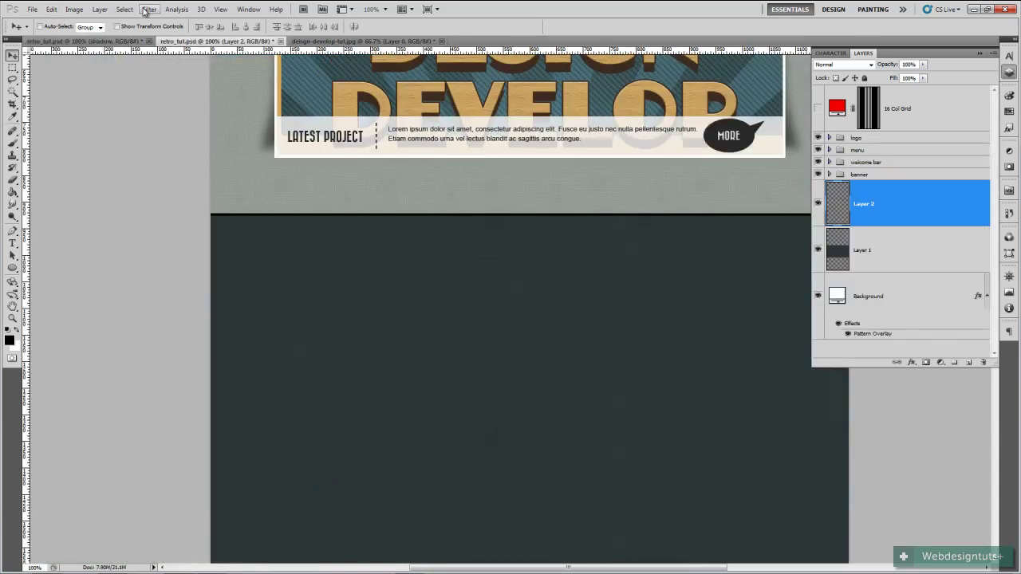
pyautogui.click(145, 10)
pyautogui.moveTo(169, 106)
pyautogui.click(293, 147)
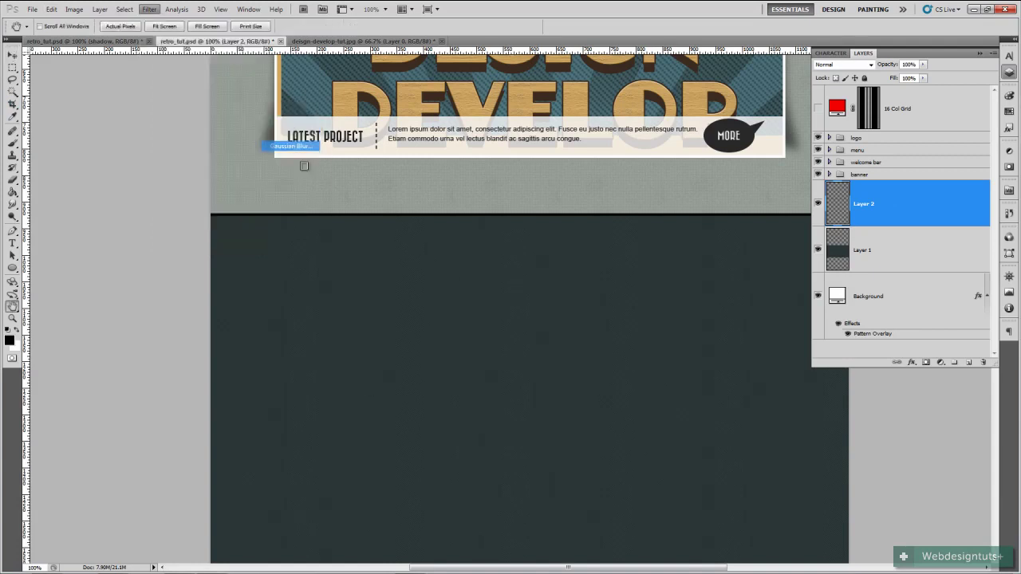
pyautogui.moveTo(615, 390); pyautogui.dragTo(619, 390)
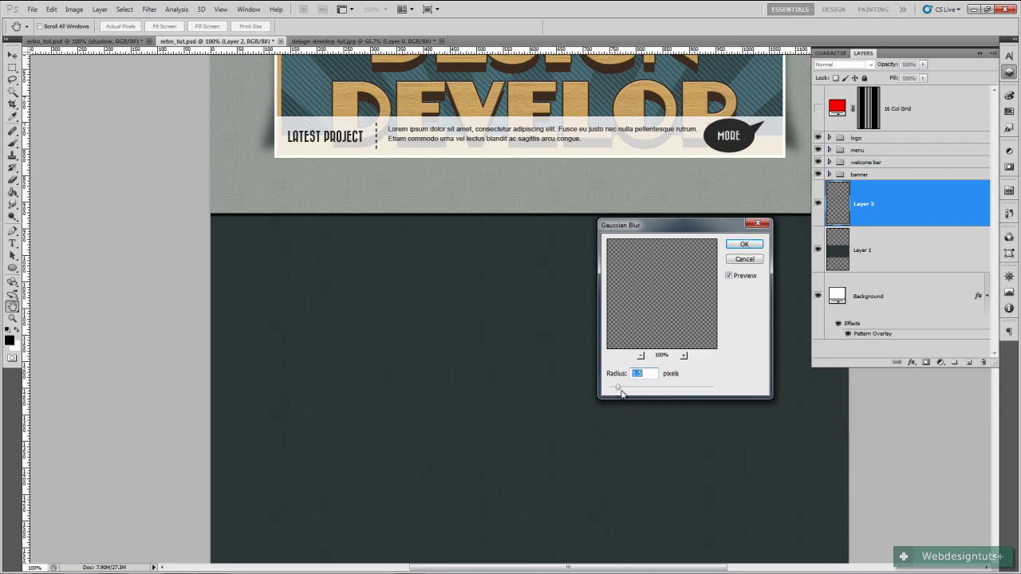
pyautogui.click(742, 246)
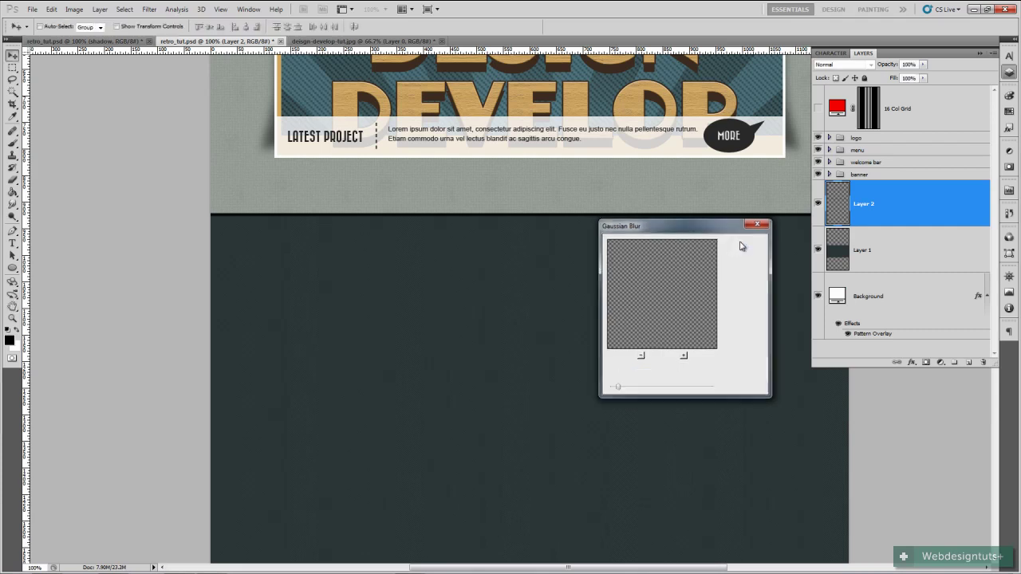
pyautogui.click(923, 64)
pyautogui.moveTo(925, 75); pyautogui.dragTo(891, 83)
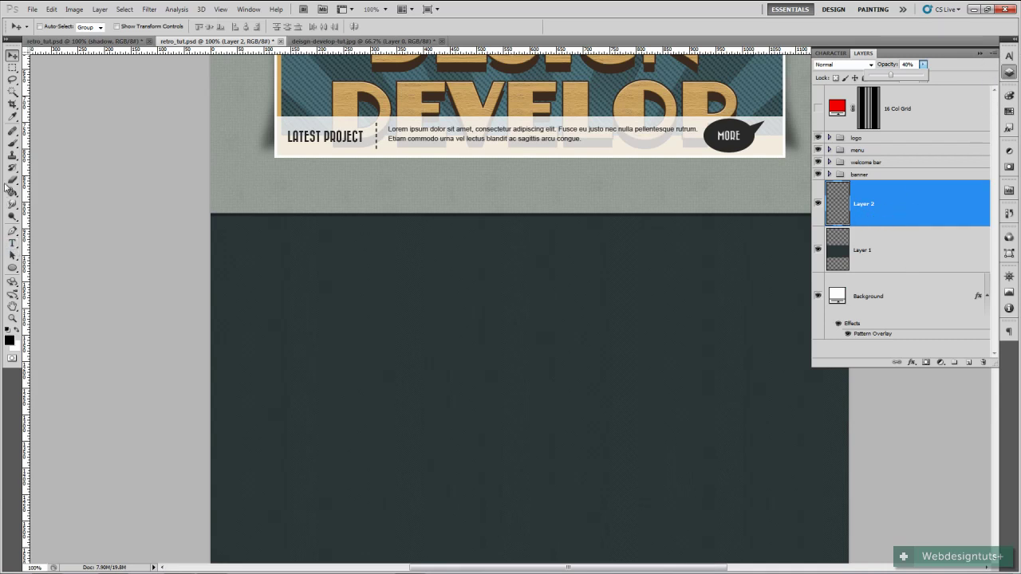
# - Set the Type tool's text colour to white (#ffffff) and the character tracking to 660
pyautogui.click(12, 242)
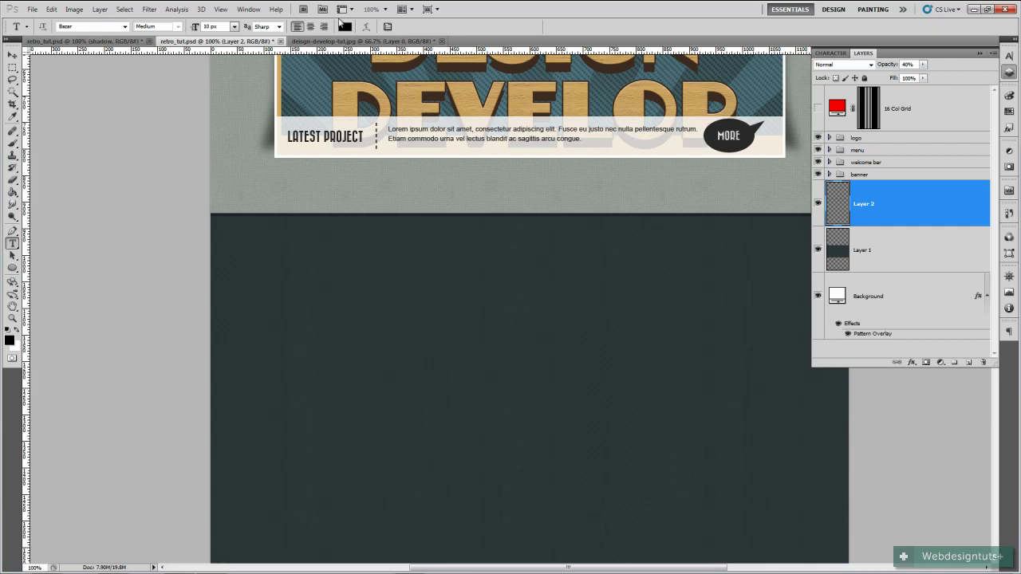
pyautogui.click(345, 28)
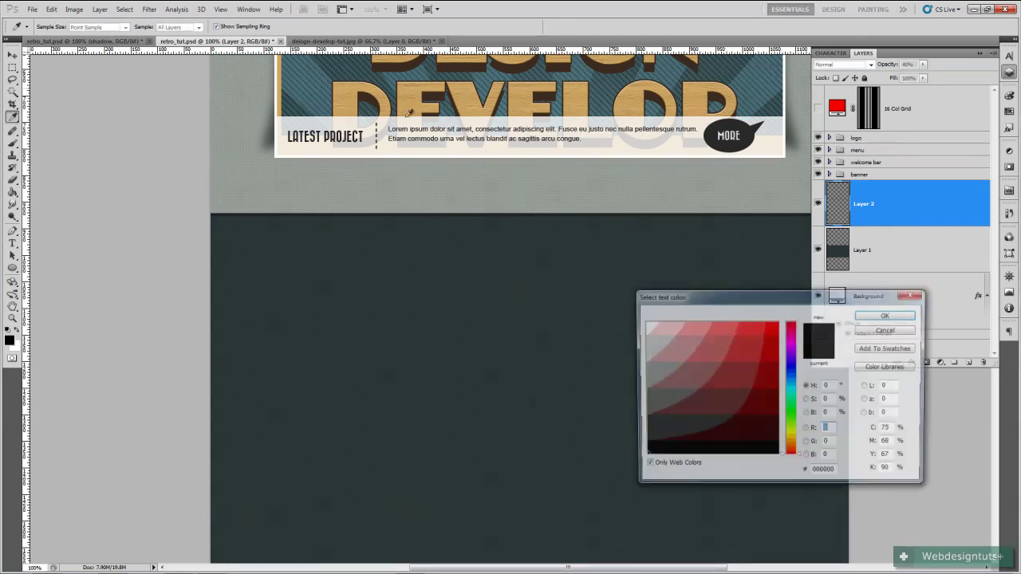
pyautogui.click(648, 323)
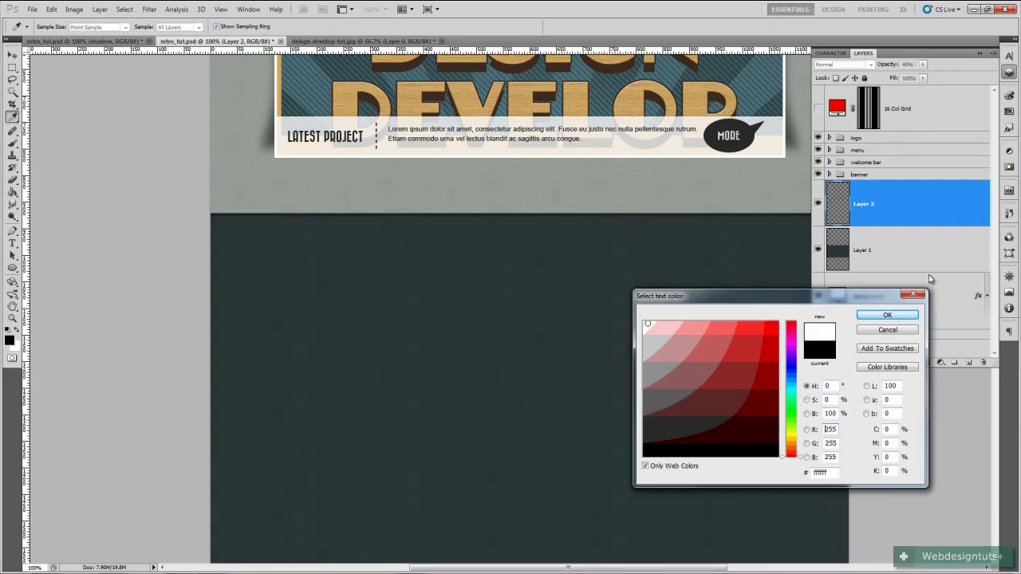
pyautogui.click(887, 315)
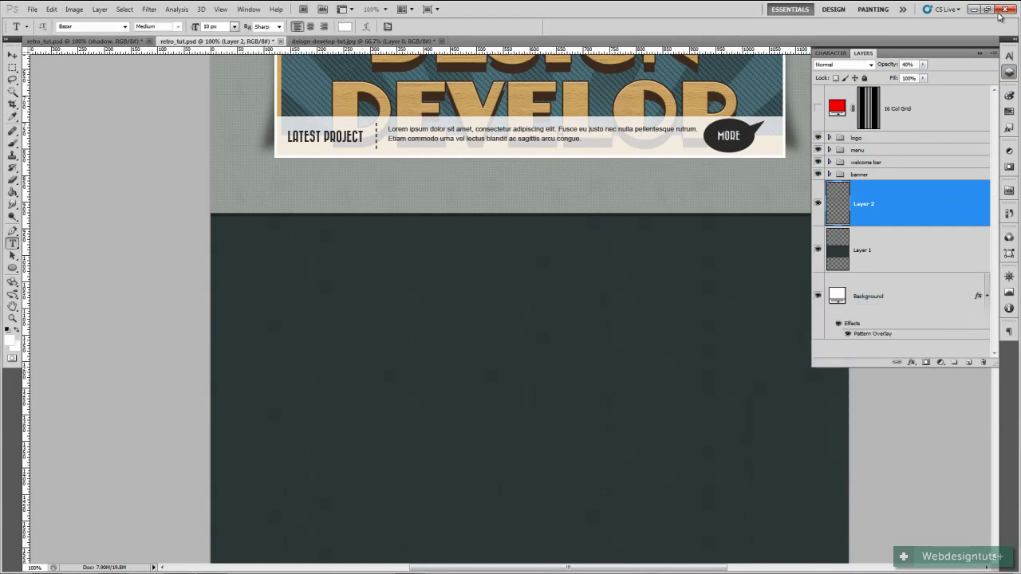
pyautogui.click(1009, 56)
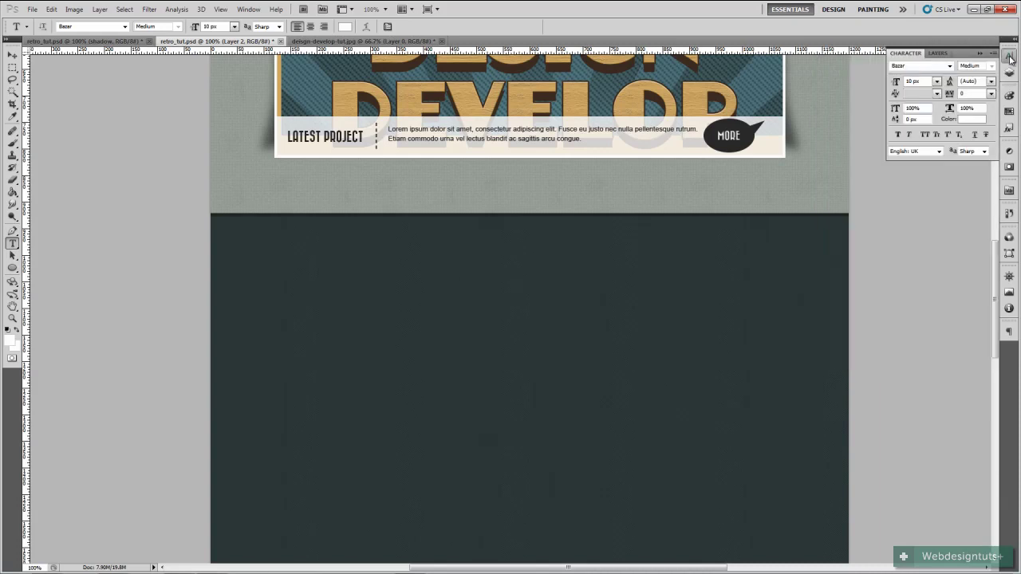
pyautogui.moveTo(951, 98); pyautogui.dragTo(962, 98)
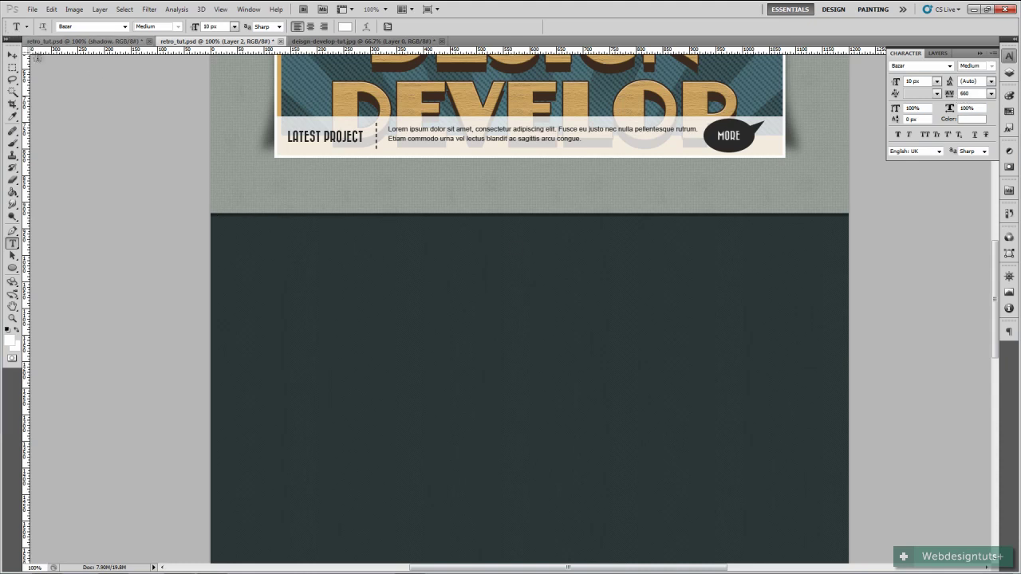
# - Add a text line of hyphens spanning the full page width just above the dark section's upper edge
pyautogui.click(209, 208)
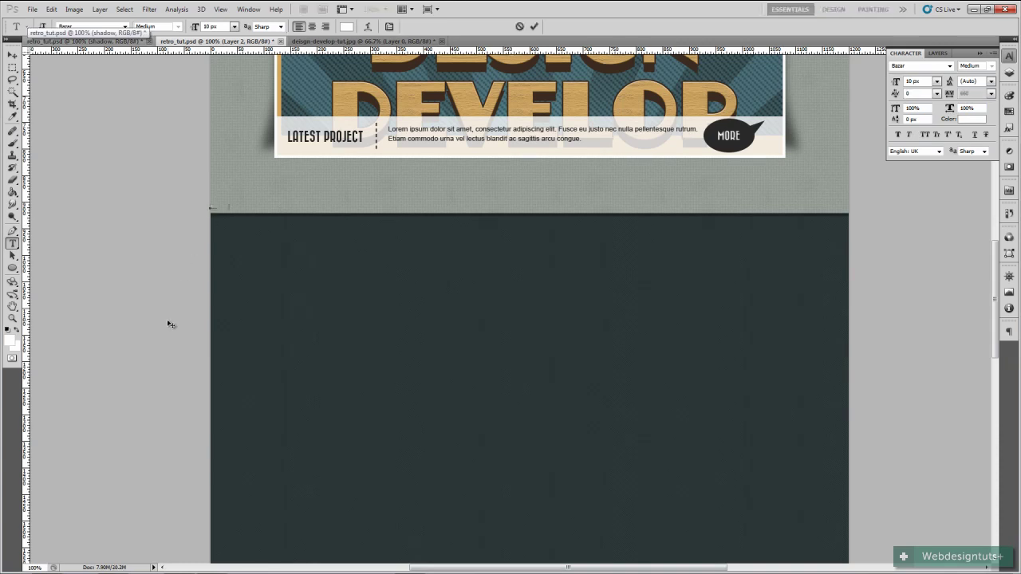
pyautogui.write('------------------------------')
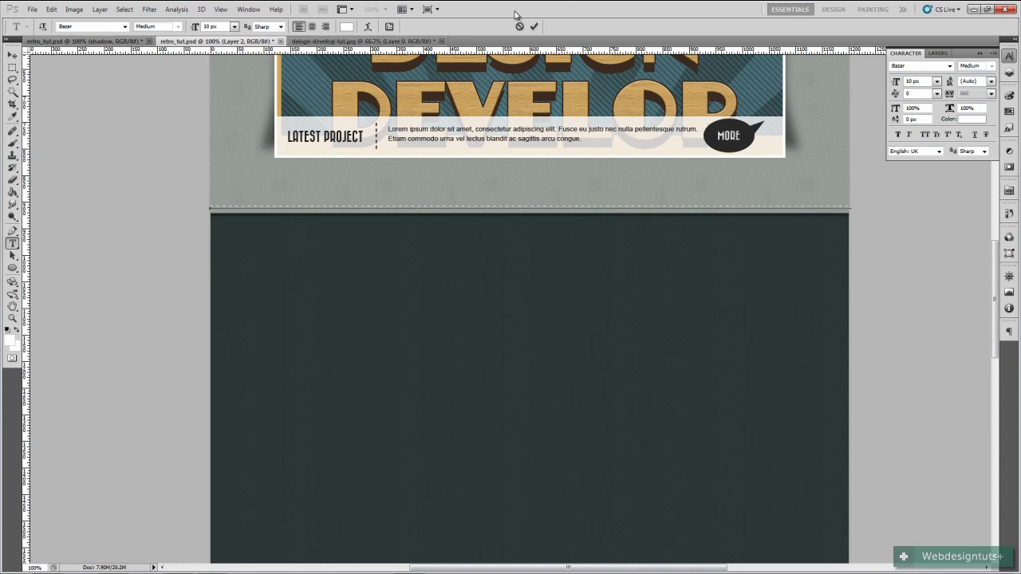
pyautogui.click(540, 26)
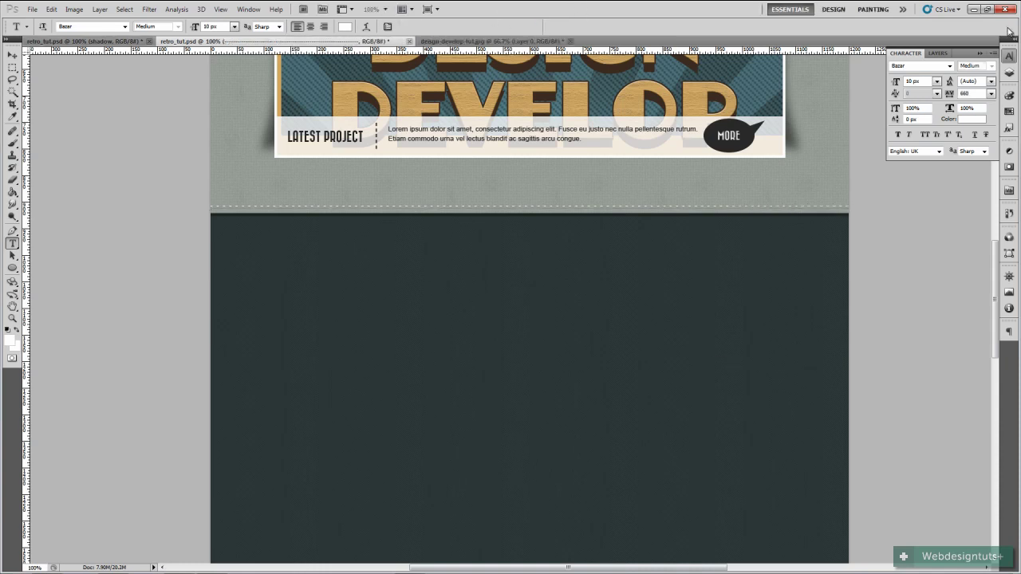
# - Add a drop shadow to the dashed text line with Overlay blend mode and 20% opacity
pyautogui.click(1009, 71)
pyautogui.rightClick(838, 196)
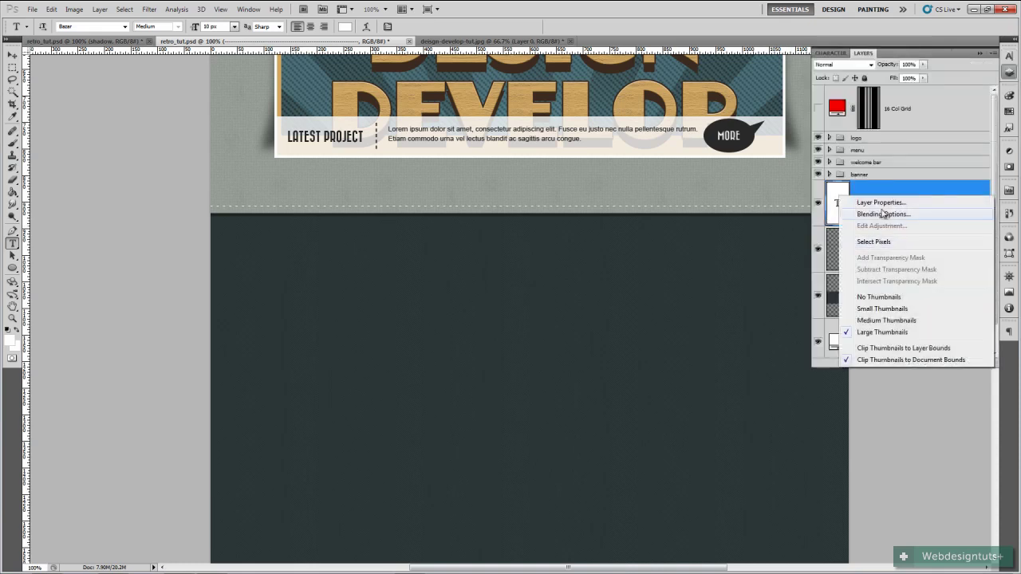
pyautogui.click(882, 214)
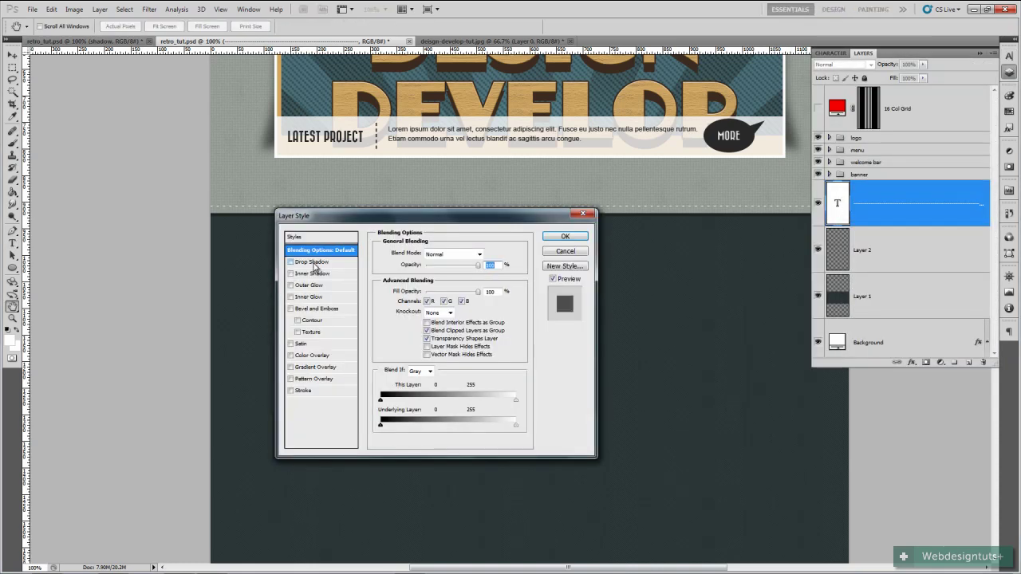
pyautogui.click(313, 263)
pyautogui.moveTo(513, 223); pyautogui.dragTo(552, 257)
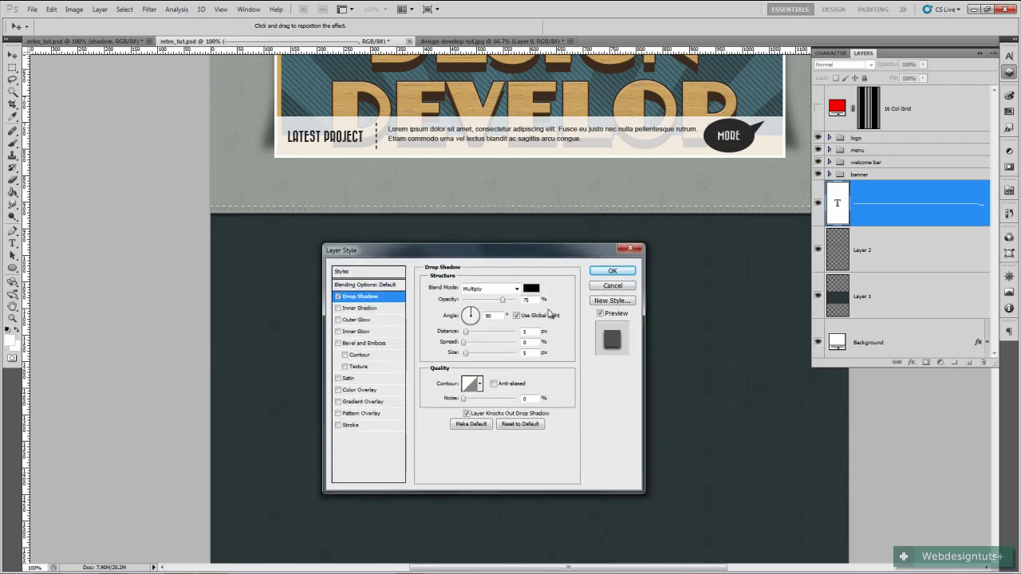
pyautogui.click(495, 289)
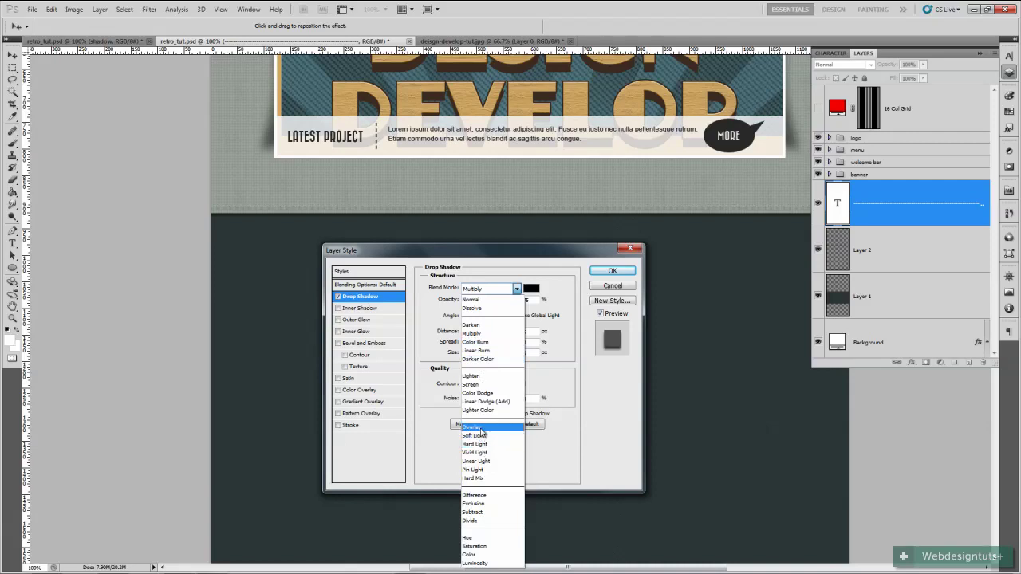
pyautogui.click(482, 428)
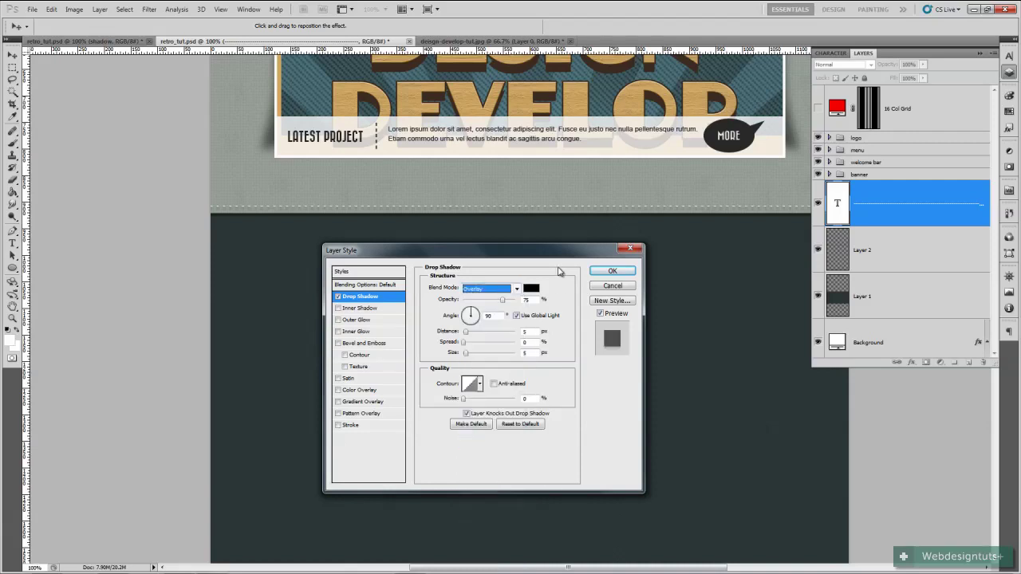
pyautogui.doubleClick(526, 301)
pyautogui.write('20')
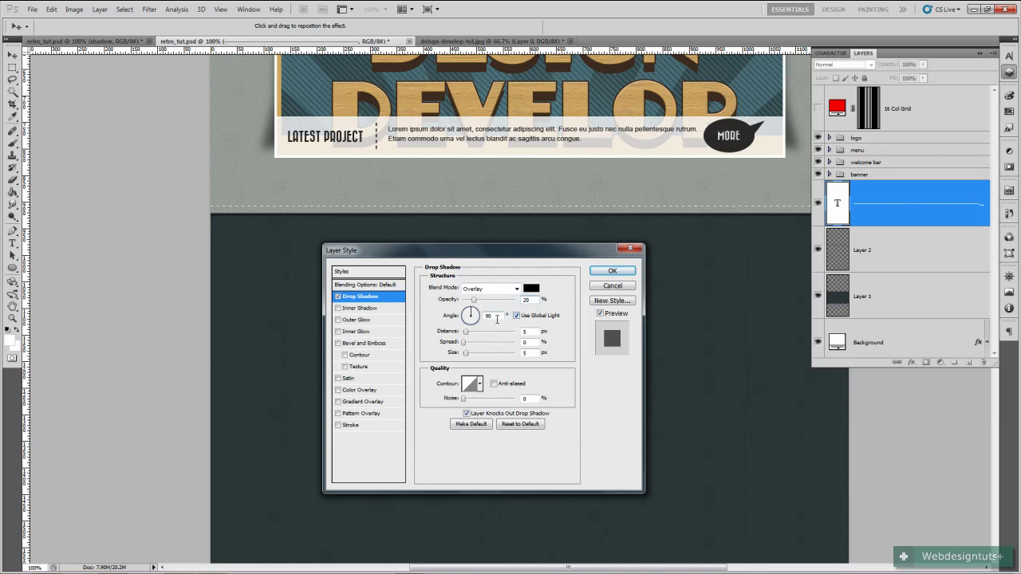
# - Set the drop shadow's distance to 1 px and size to 0 px, and apply the layer style
pyautogui.doubleClick(529, 332)
pyautogui.write('1')
pyautogui.press('Tab')
pyautogui.press('Tab')
pyautogui.write('0')
pyautogui.click(612, 271)
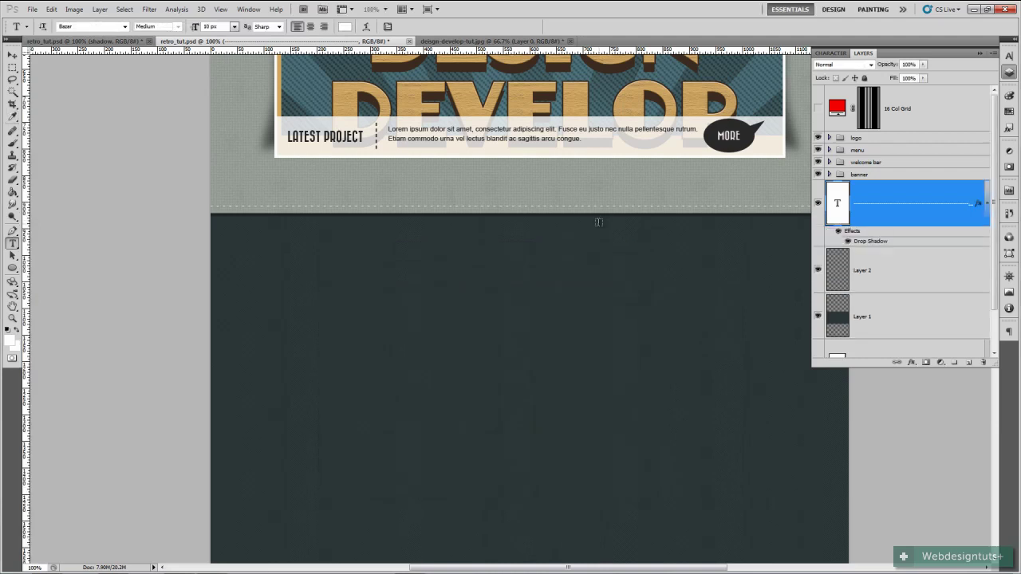
# - Nudge the dashed line down close to the dark section's upper edge, and place a duplicate of it just below that edge
pyautogui.press('Down')
pyautogui.press('Down')
pyautogui.press('Down')
pyautogui.press('Down')
pyautogui.press('Down')
pyautogui.press('Down')
pyautogui.press('Down')
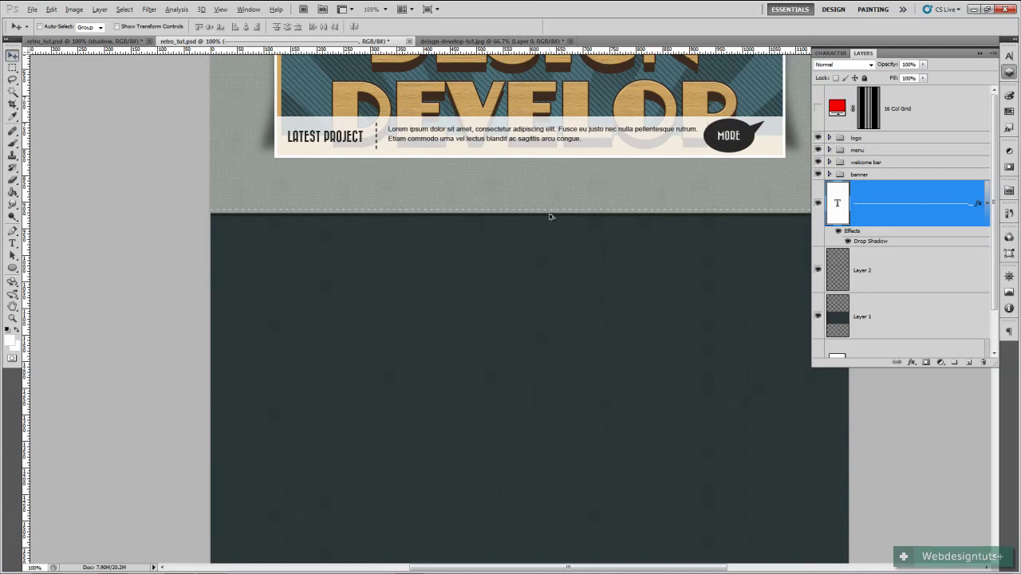
pyautogui.hotkey('ctrl', 'j')
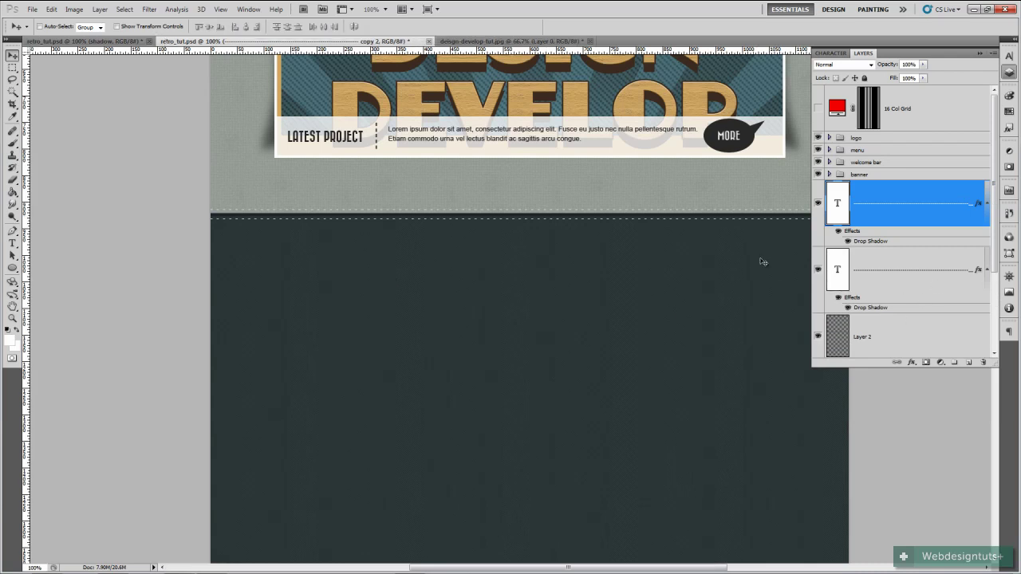
pyautogui.click(107, 41)
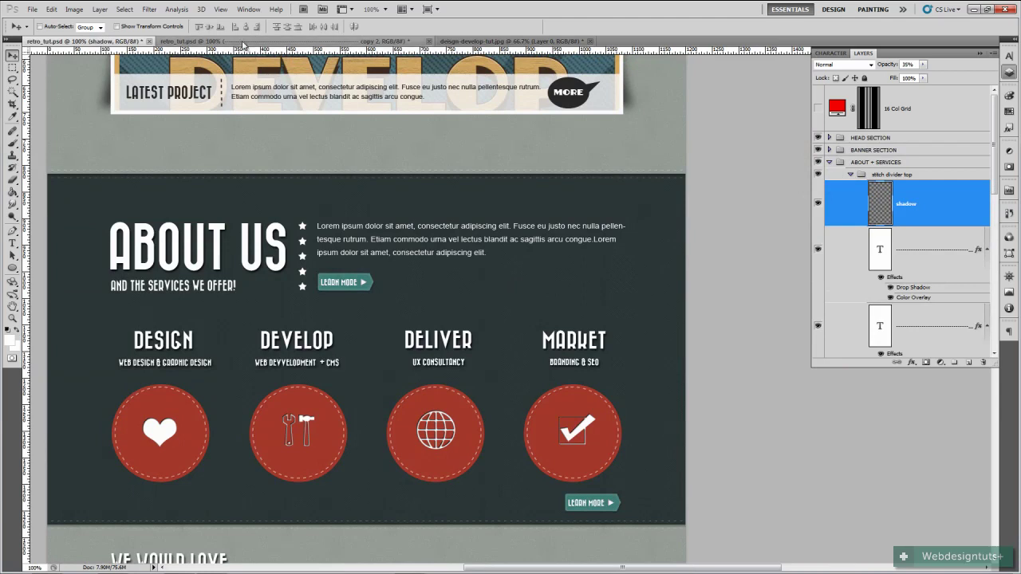
# - Back in the working layout document, set the fill of both dashed text lines to 45%
pyautogui.click(287, 42)
pyautogui.keyDown('shift'); pyautogui.click(885, 275); pyautogui.keyUp('shift')
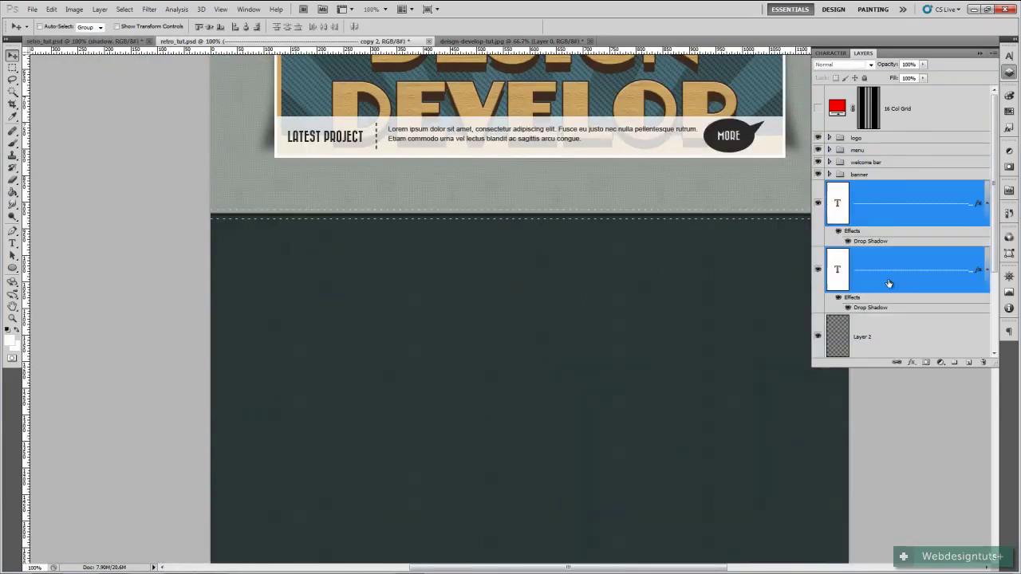
pyautogui.click(923, 78)
pyautogui.moveTo(923, 89); pyautogui.dragTo(895, 95)
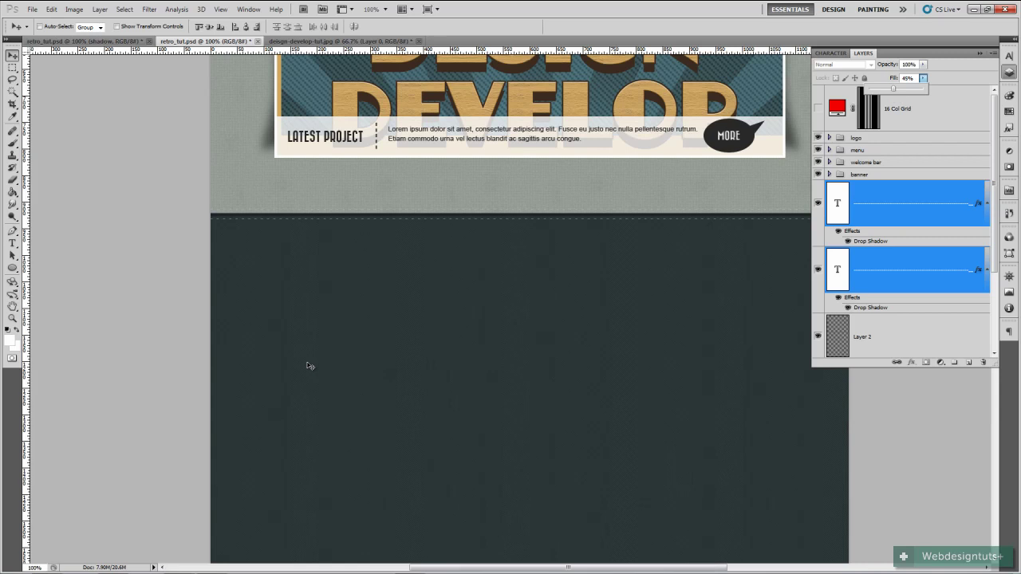
# - Nudge the dashed lines slightly to sit closer to the dark section's upper edge, checking the lower line's visibility
pyautogui.click(849, 279)
pyautogui.click(817, 269)
pyautogui.click(817, 270)
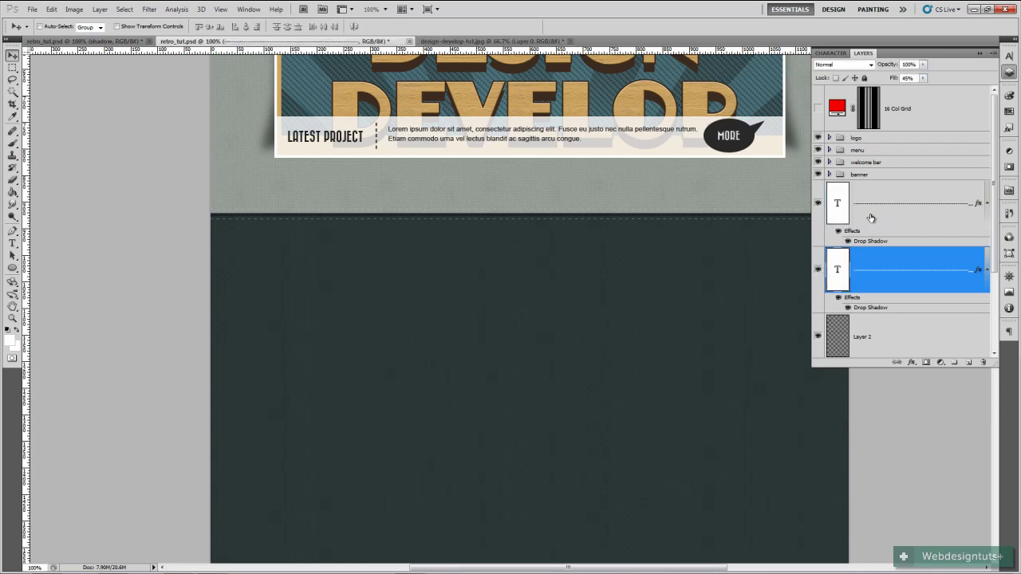
pyautogui.click(925, 201)
pyautogui.moveTo(842, 207); pyautogui.dragTo(904, 307)
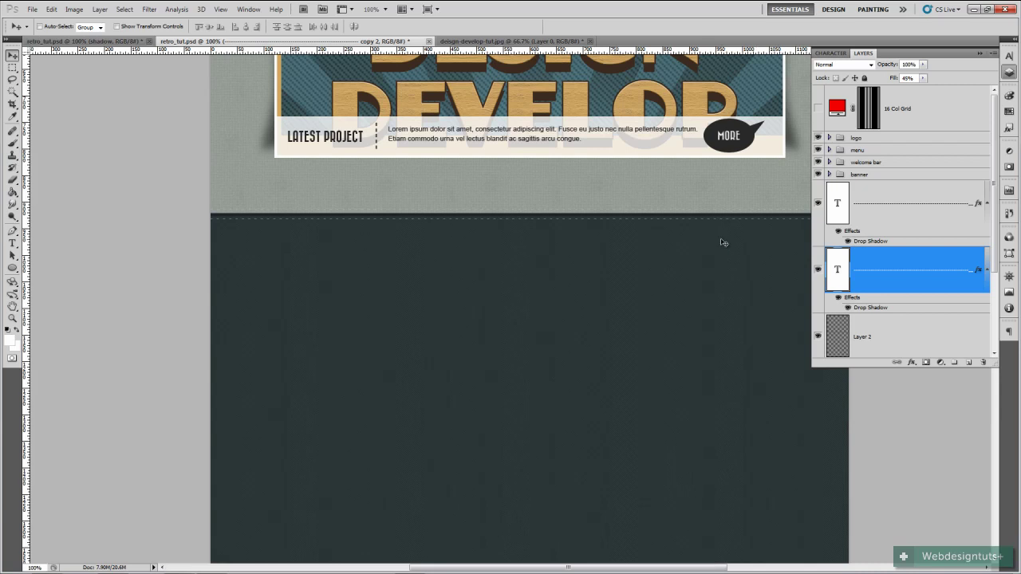
pyautogui.click(889, 212)
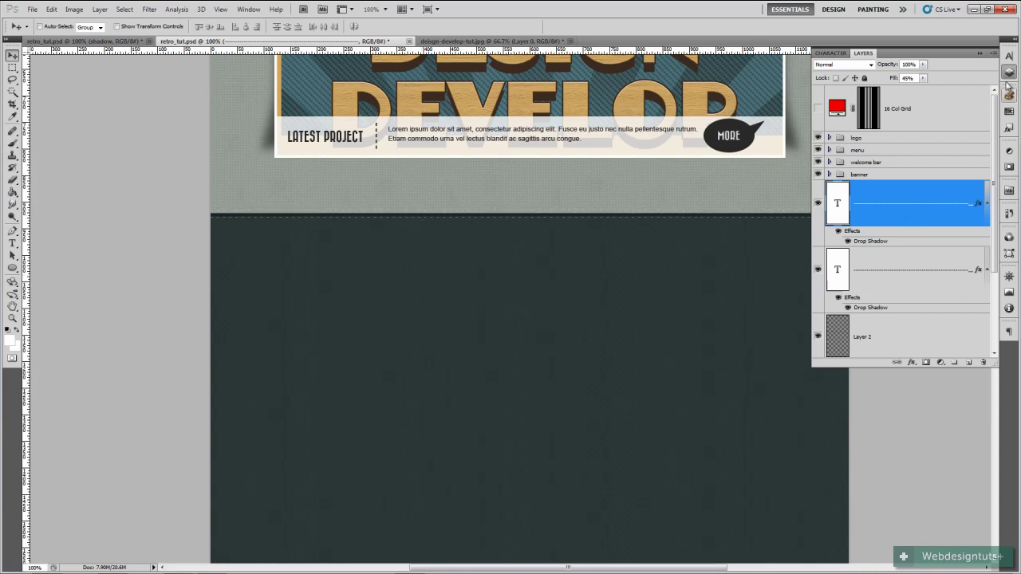
# - Rename the shadow layer below the dashed lines as "shadow"
pyautogui.scroll(-1, 894, 307)
pyautogui.doubleClick(884, 305)
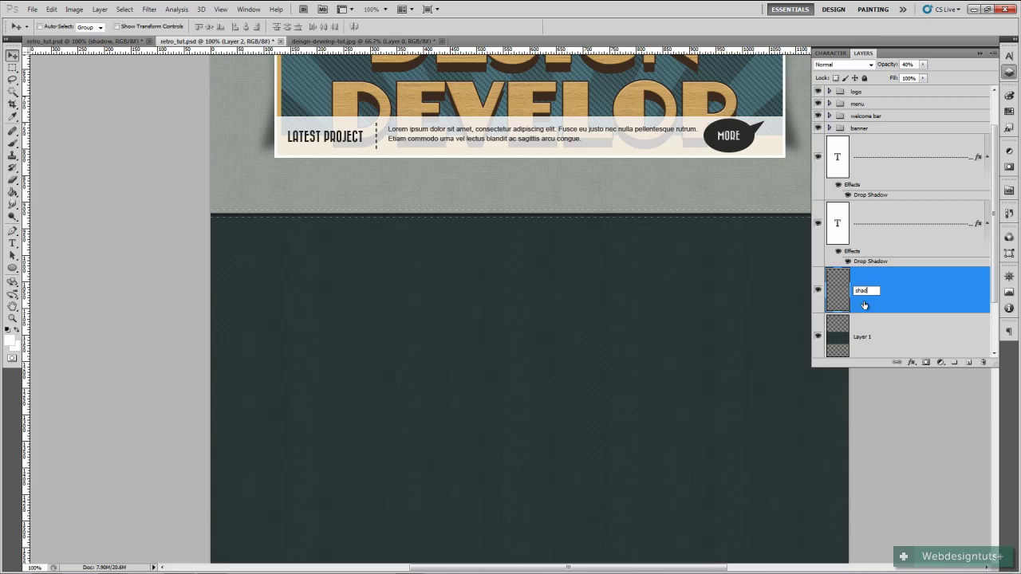
pyautogui.press('Return')
# - Group the two dashed lines with the shadow layer and name the group "divider"
pyautogui.keyDown('shift'); pyautogui.click(898, 169); pyautogui.keyUp('shift')
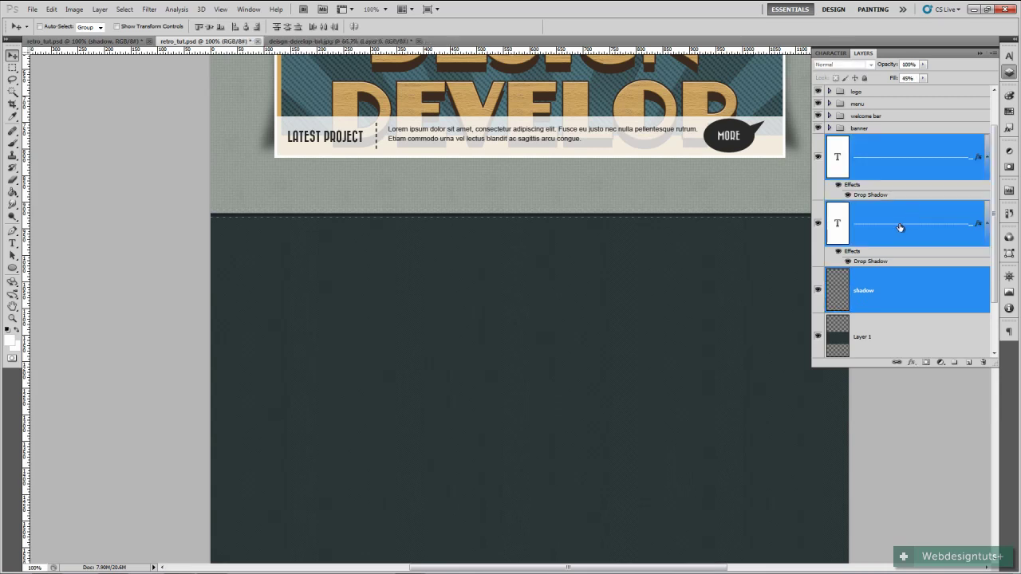
pyautogui.hotkey('ctrl', 'g')
pyautogui.doubleClick(863, 187)
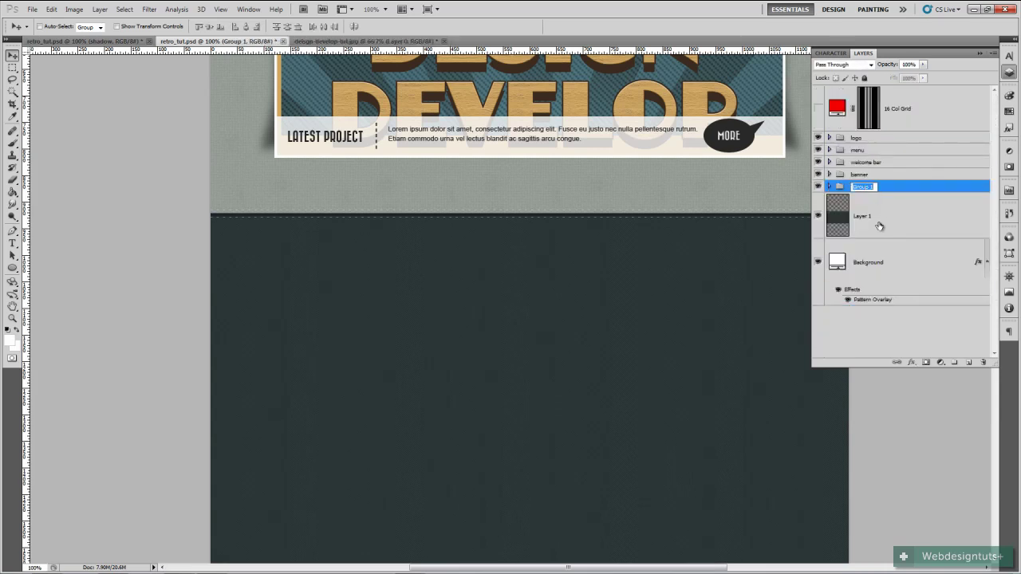
pyautogui.write('divider')
pyautogui.press('Return')
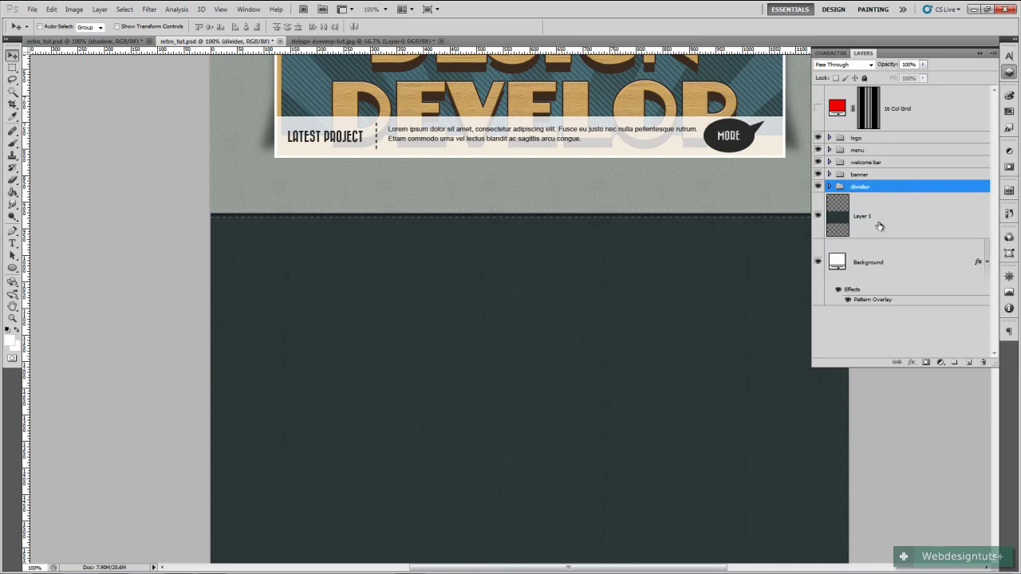
# - Duplicate the divider group and move the copy down onto the dark section's lower edge
pyautogui.scroll(-3, 548, 239)
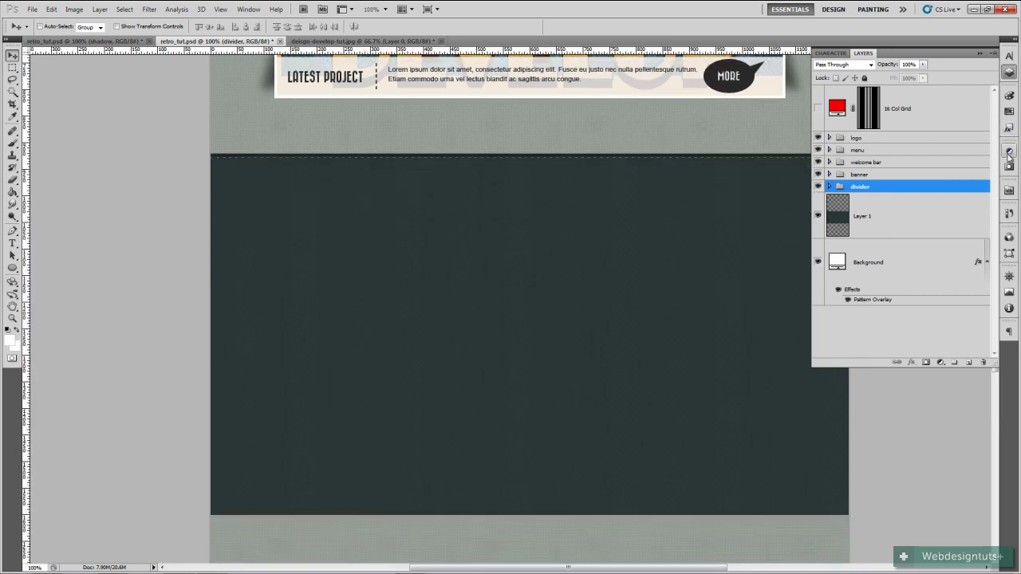
pyautogui.moveTo(941, 188); pyautogui.dragTo(969, 362)
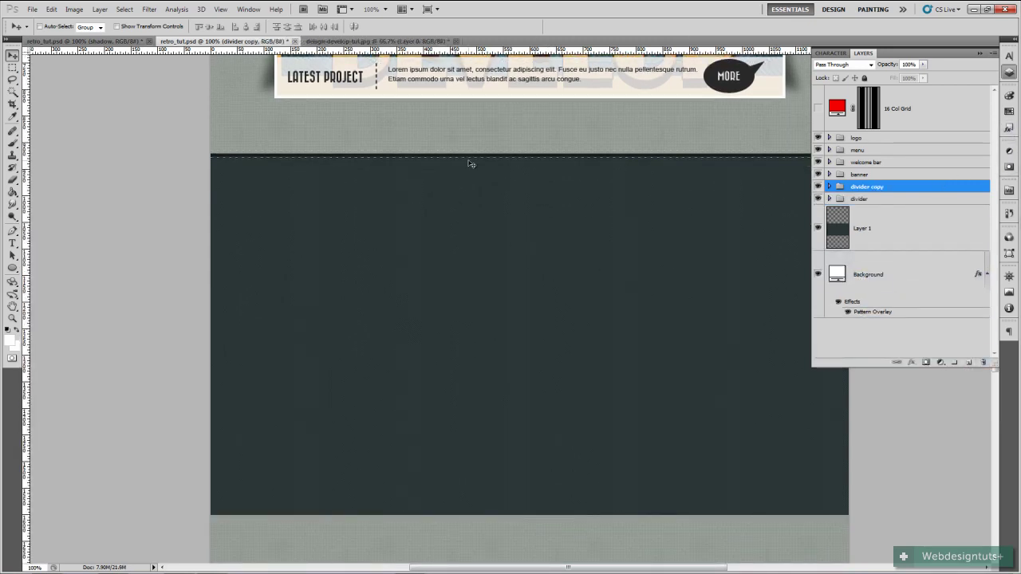
pyautogui.moveTo(472, 161); pyautogui.dragTo(458, 516)
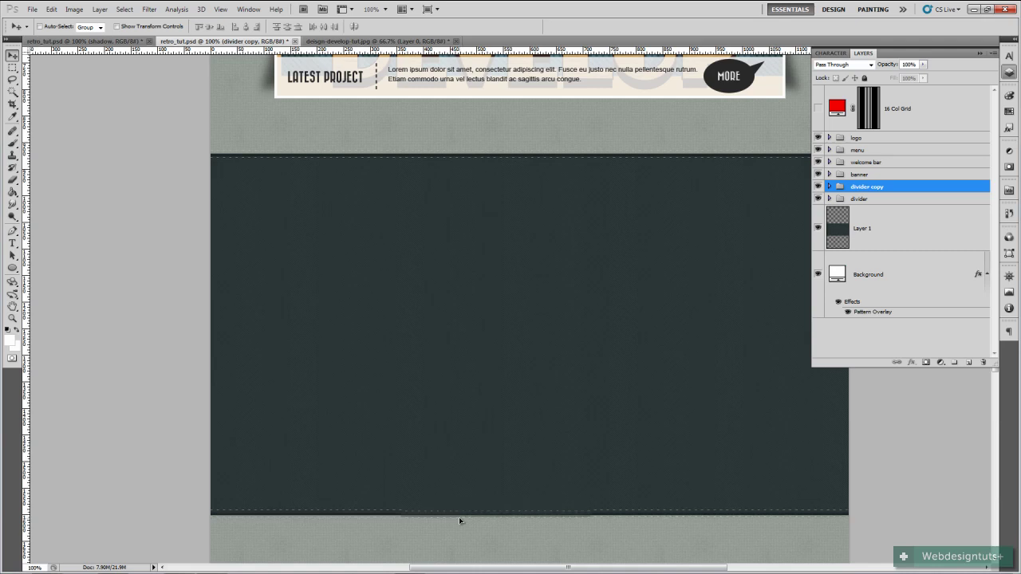
pyautogui.press('Down')
pyautogui.press('Down')
pyautogui.press('Up')
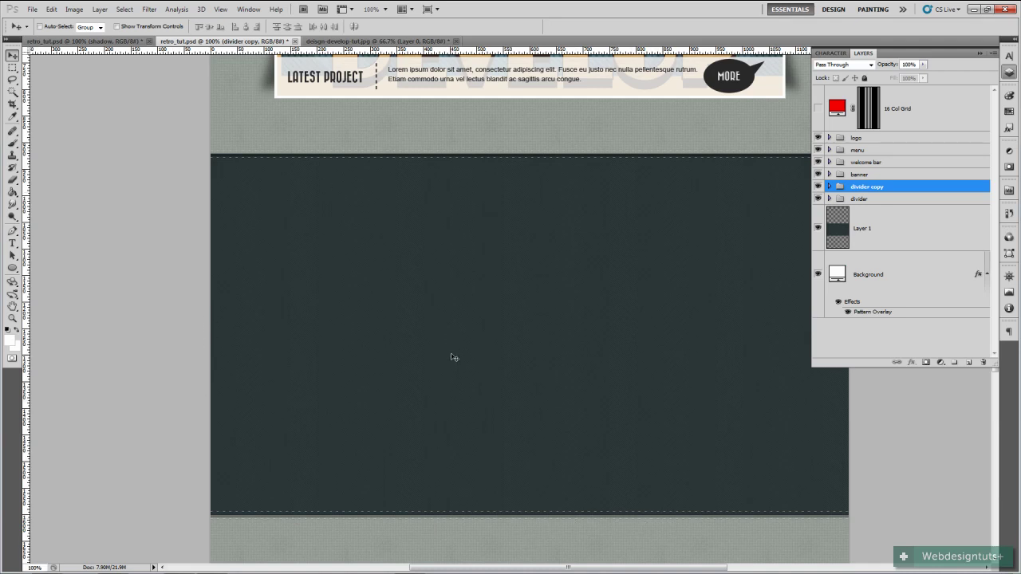
# - Compare the dark section with the reference design, and rename its background layer as "green fiber bg"
pyautogui.moveTo(547, 383); pyautogui.dragTo(399, 348)
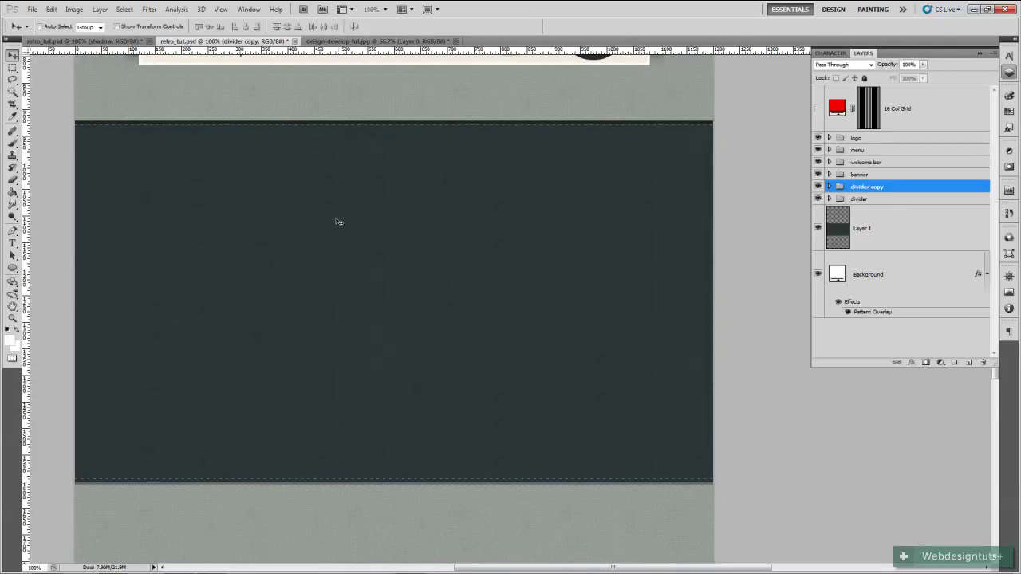
pyautogui.click(83, 40)
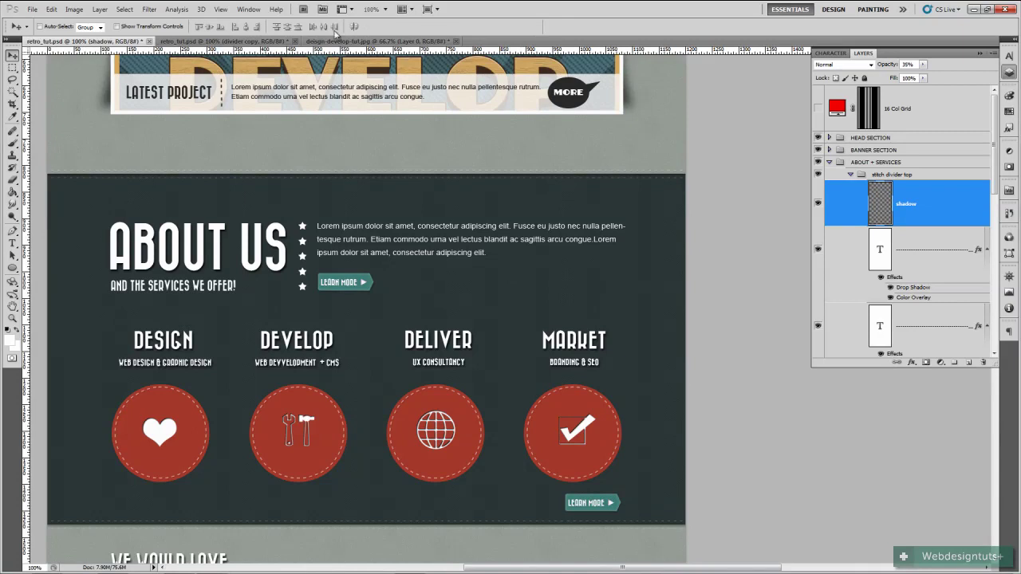
pyautogui.click(271, 42)
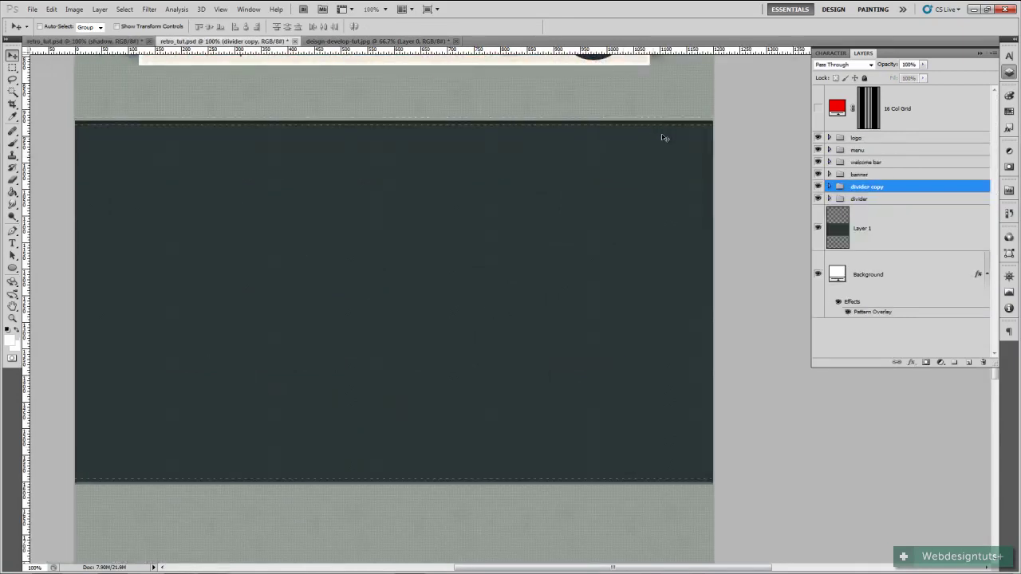
pyautogui.click(878, 229)
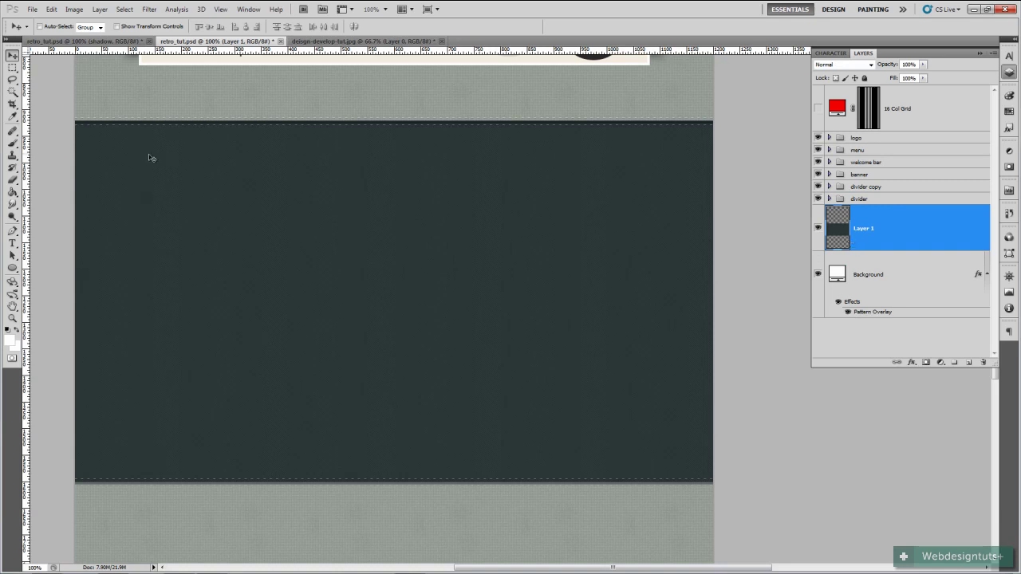
pyautogui.click(102, 41)
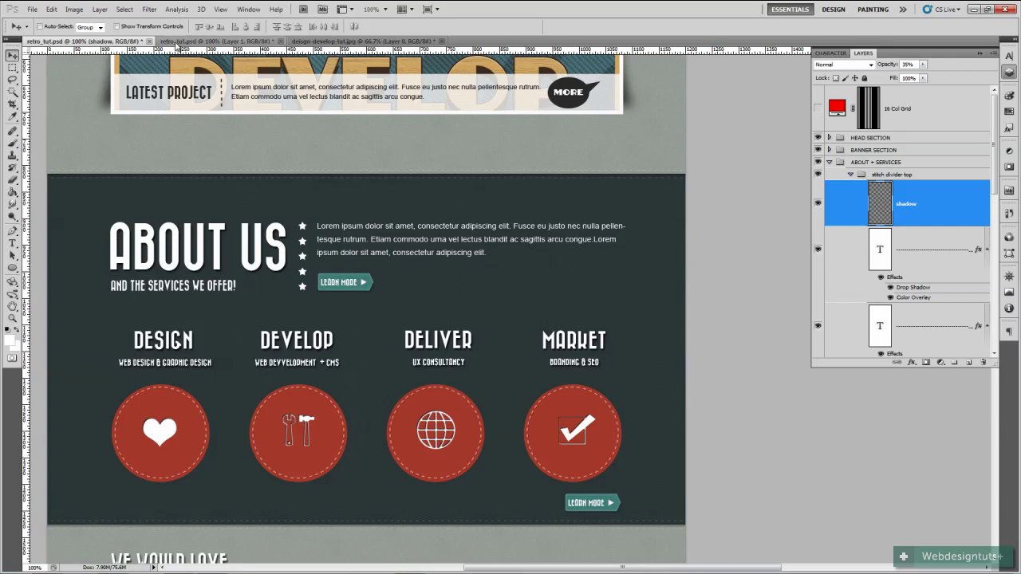
pyautogui.click(199, 40)
pyautogui.doubleClick(868, 231)
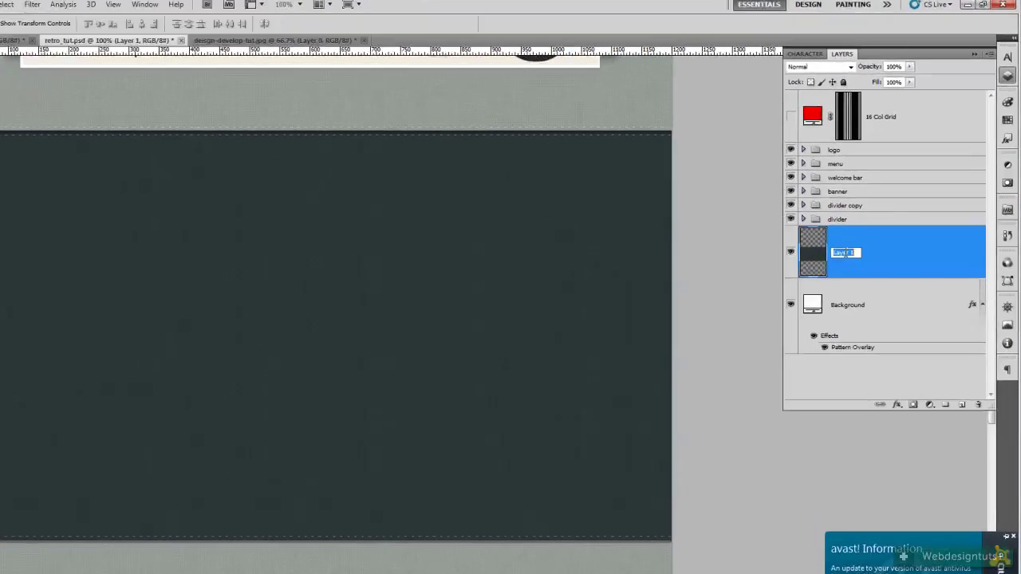
pyautogui.write('green')
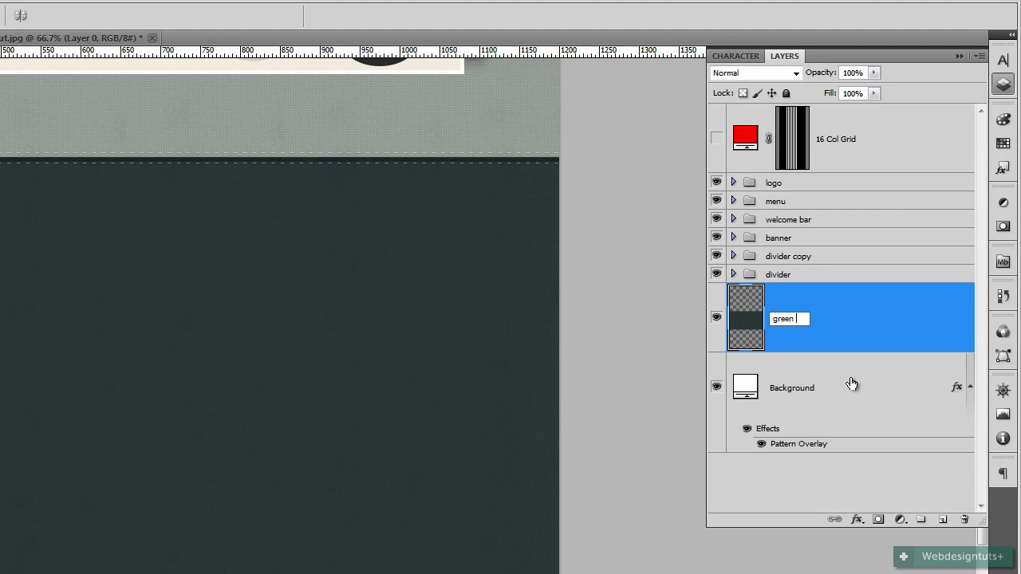
pyautogui.write(' fiber bg')
pyautogui.press('Return')
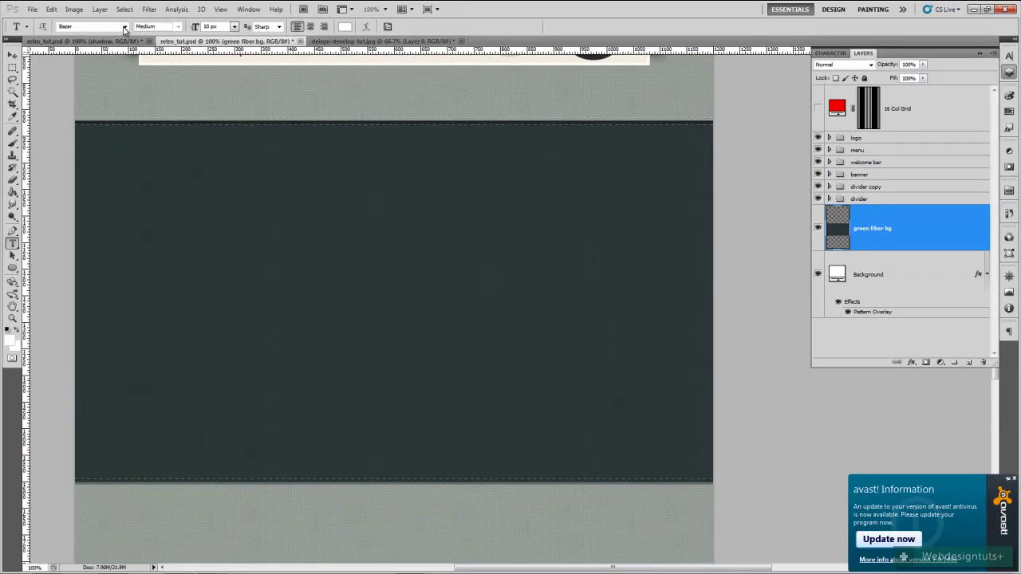
# - With the column guides shown, start a white 90 px Bazar Medium text line at the first guide in the dark section
pyautogui.click(124, 28)
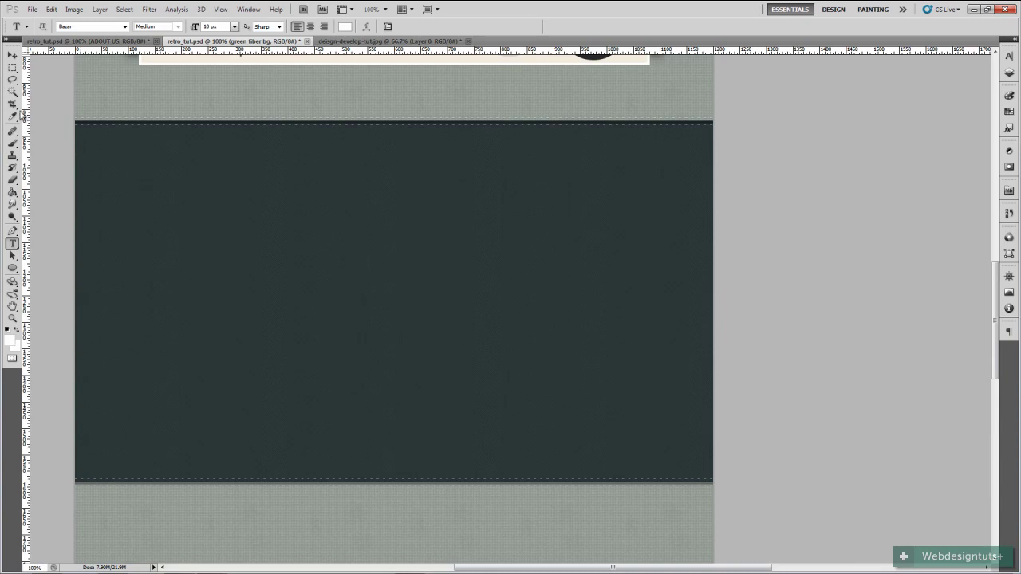
pyautogui.click(344, 28)
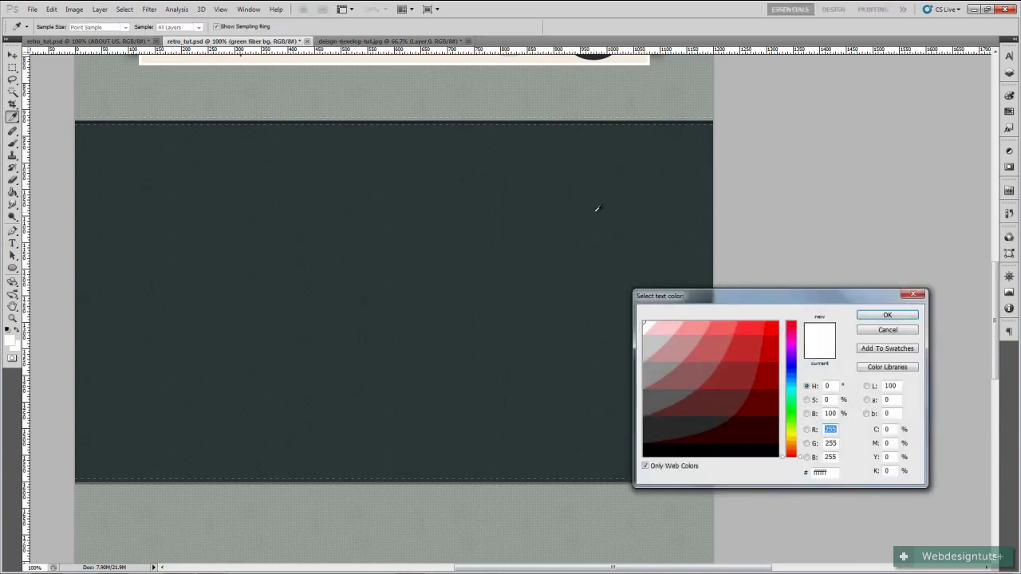
pyautogui.click(887, 316)
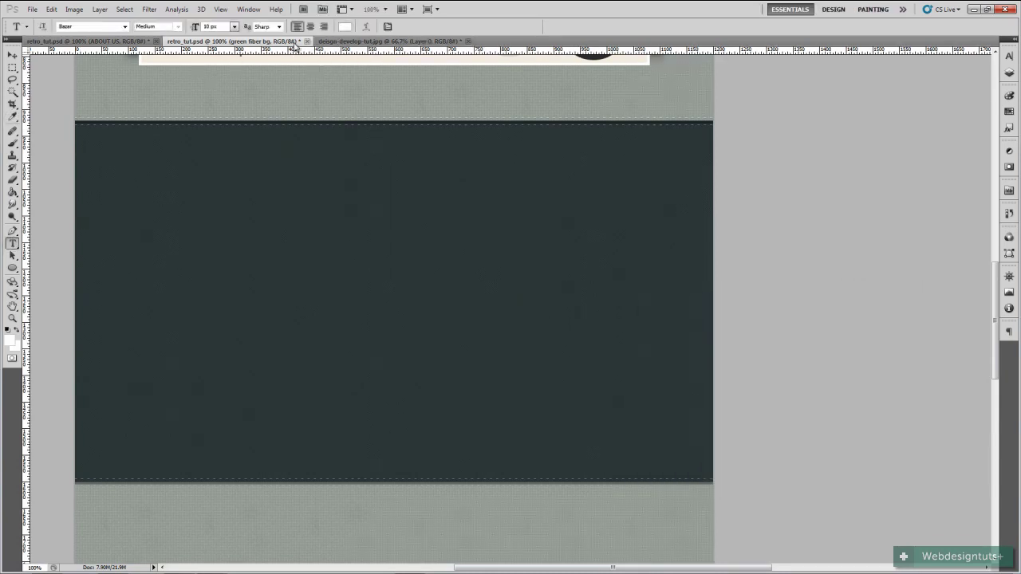
pyautogui.moveTo(193, 27); pyautogui.dragTo(221, 40)
pyautogui.hotkey('ctrl', ';')
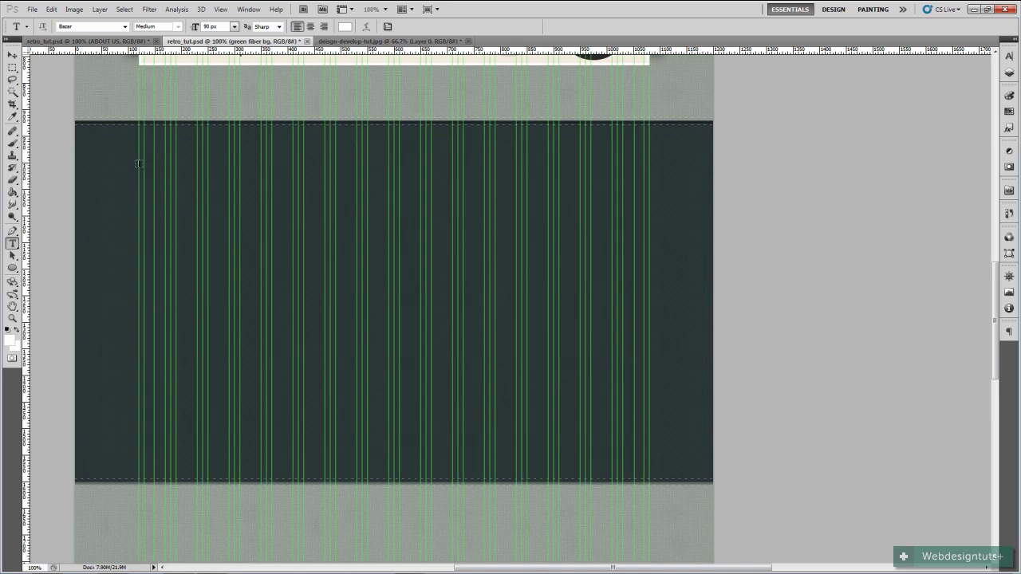
pyautogui.click(138, 164)
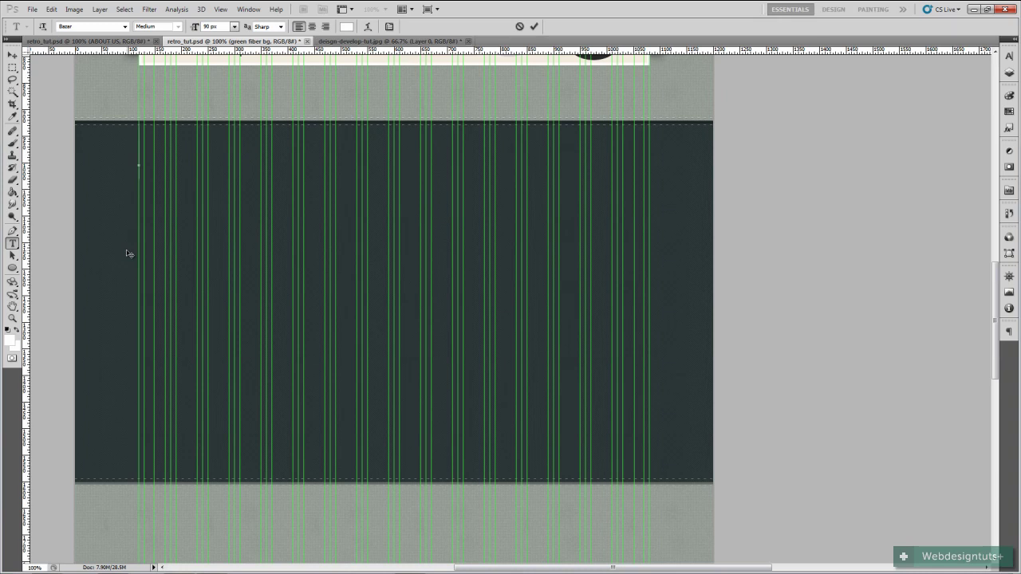
pyautogui.write('A OUT ')
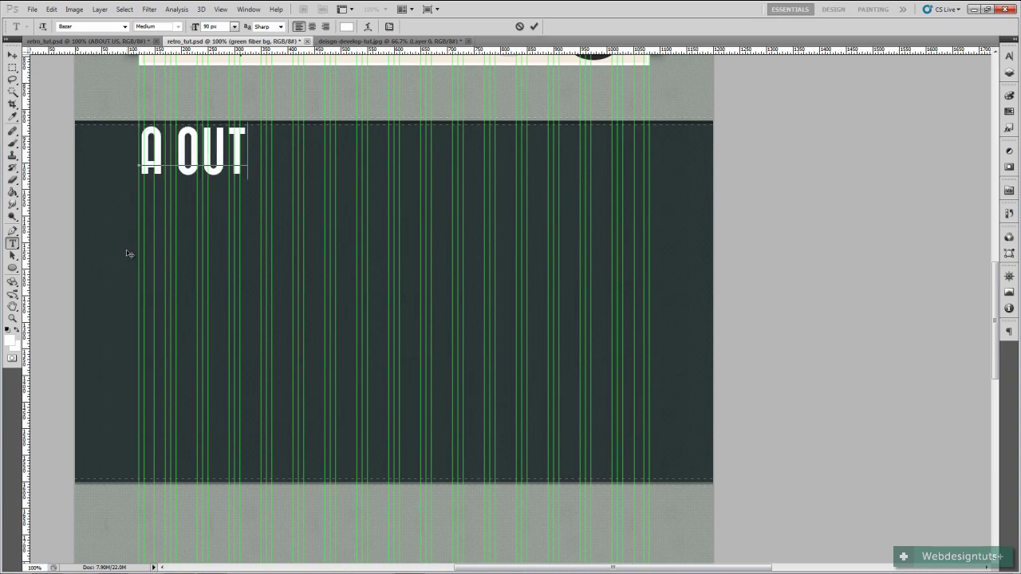
pyautogui.write('US')
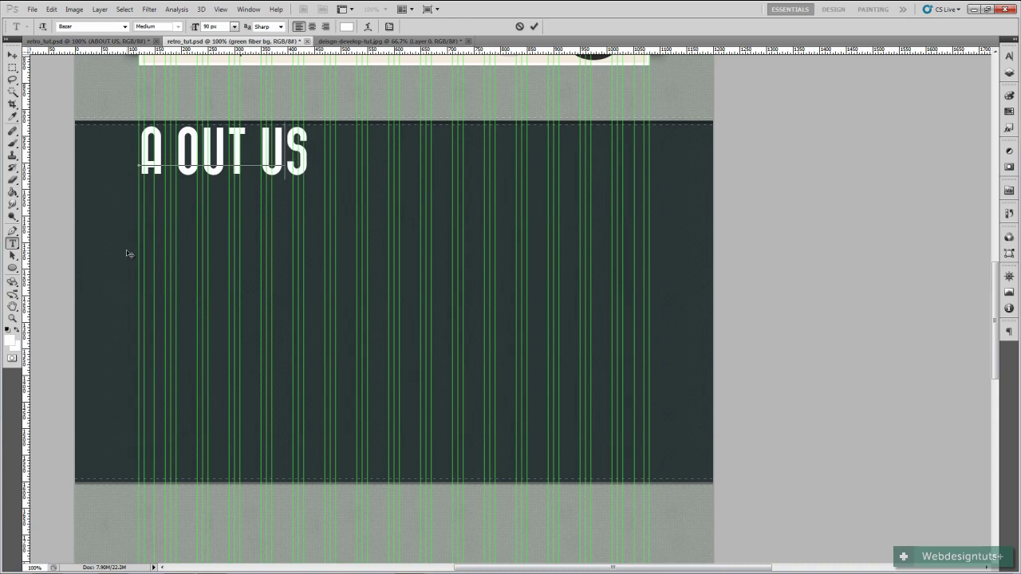
pyautogui.press('BackSpace')
pyautogui.press('Left')
pyautogui.press('Left')
pyautogui.press('Left')
pyautogui.press('Left')
pyautogui.press('Left')
pyautogui.hotkey('ctrl', 'a')
pyautogui.press('BackSpace')
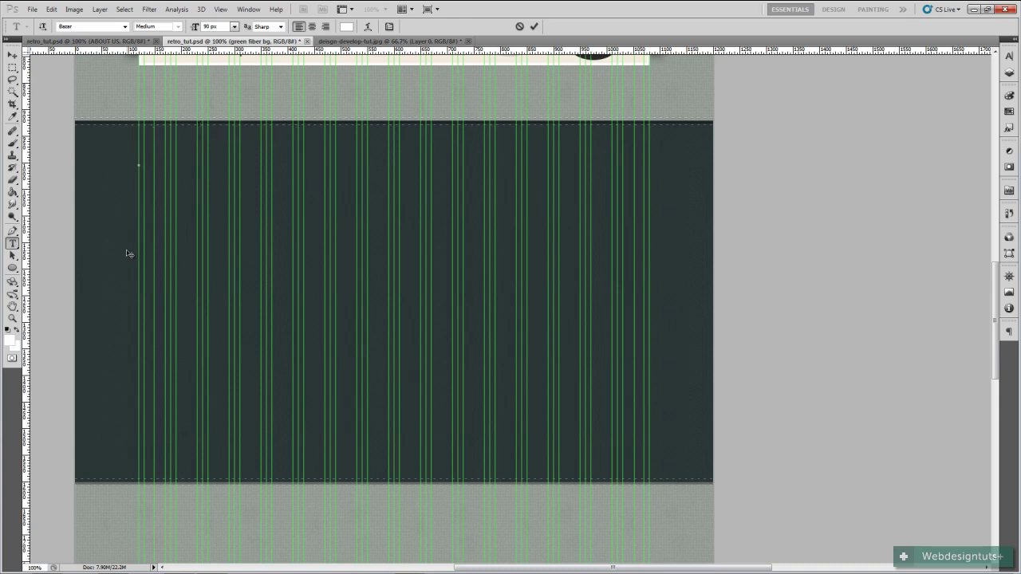
# - Enter "ABOUT US" as the heading, and move it down with its left edge aligned to the first column guide
pyautogui.write('ABOUT US')
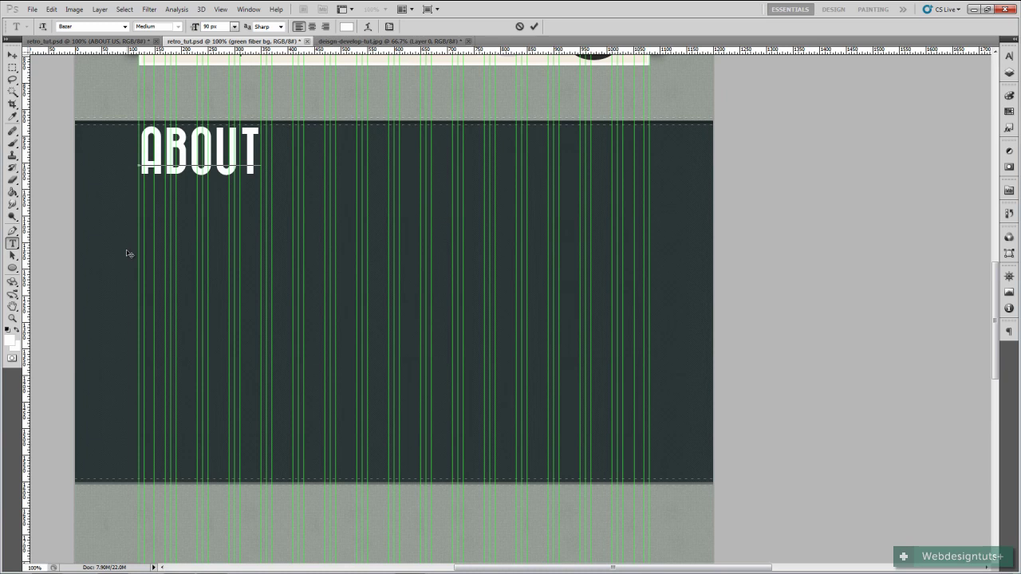
pyautogui.click(534, 26)
pyautogui.click(13, 54)
pyautogui.moveTo(226, 177); pyautogui.dragTo(223, 202)
pyautogui.press('Right')
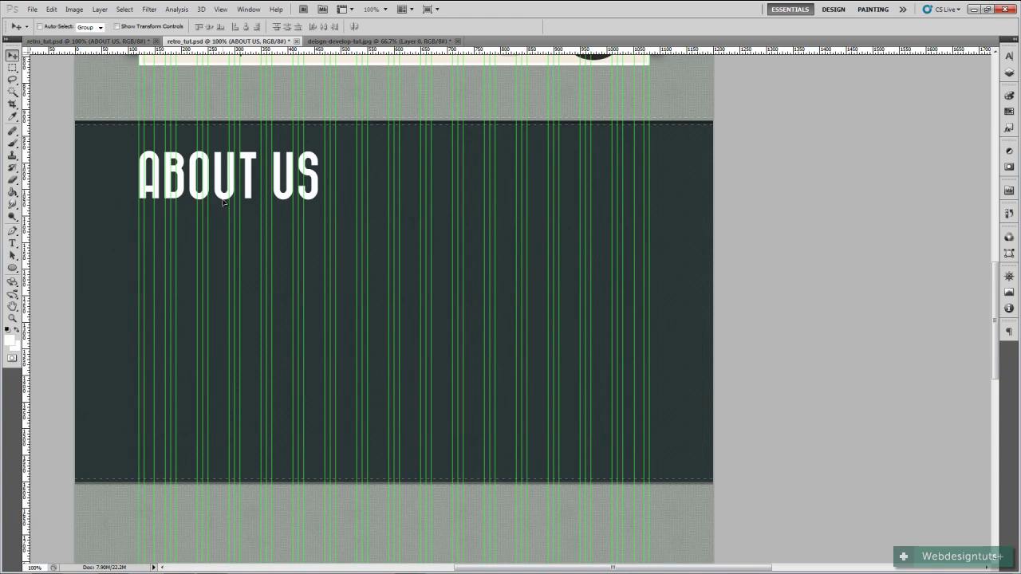
# - Set the tracking of the ABOUT US heading to -10
pyautogui.click(1009, 56)
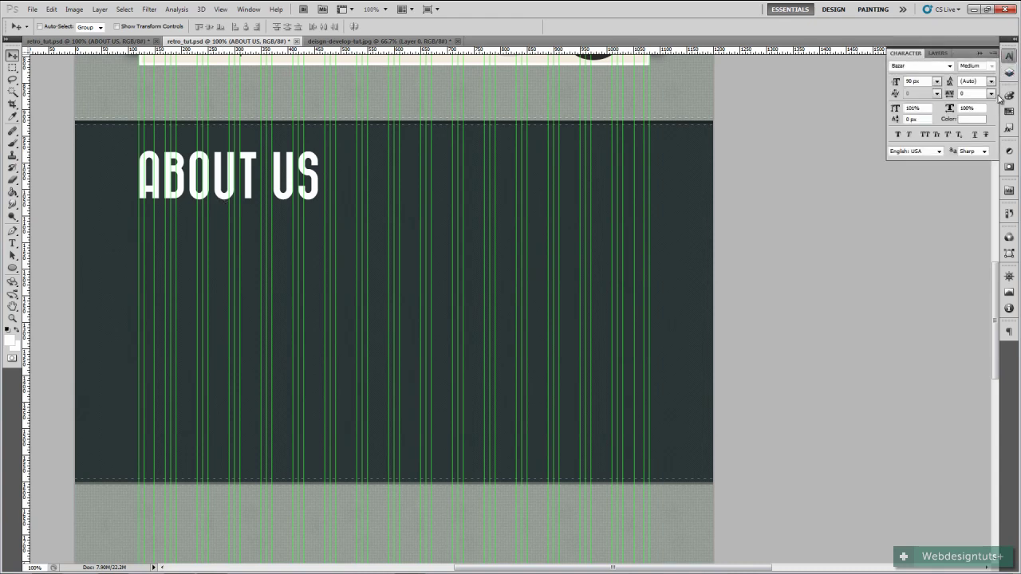
pyautogui.click(992, 94)
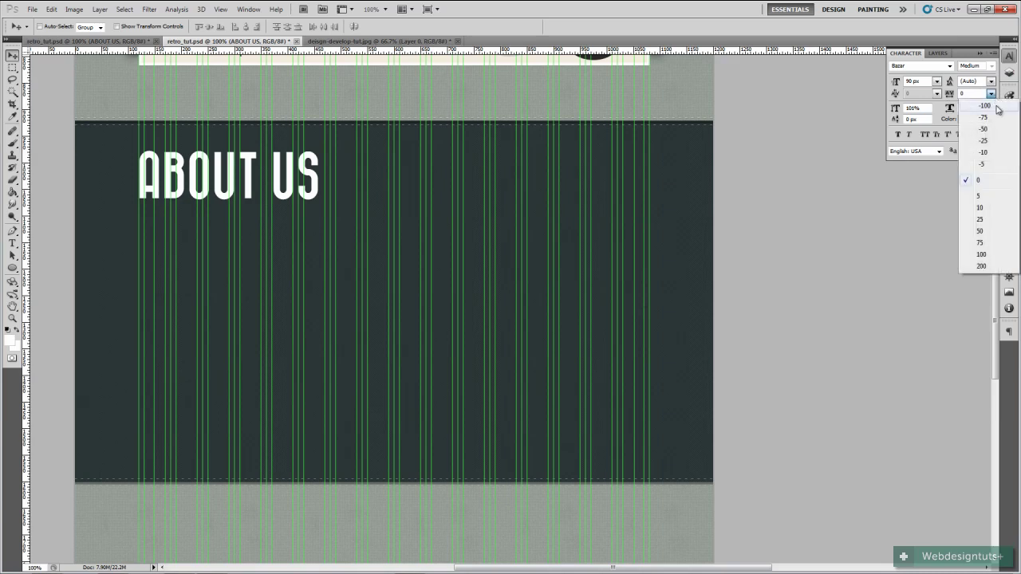
pyautogui.click(988, 153)
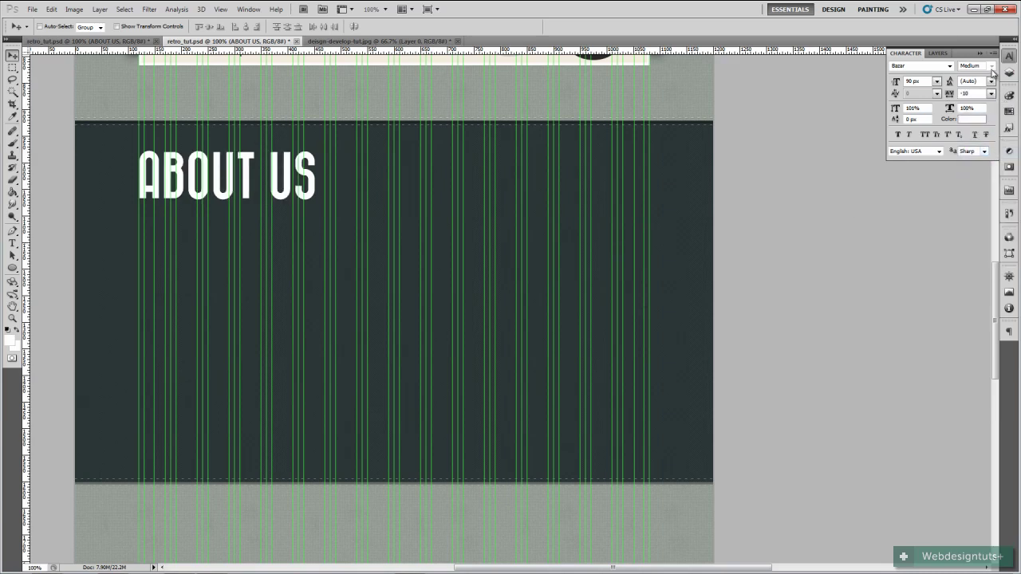
pyautogui.click(974, 134)
pyautogui.click(991, 81)
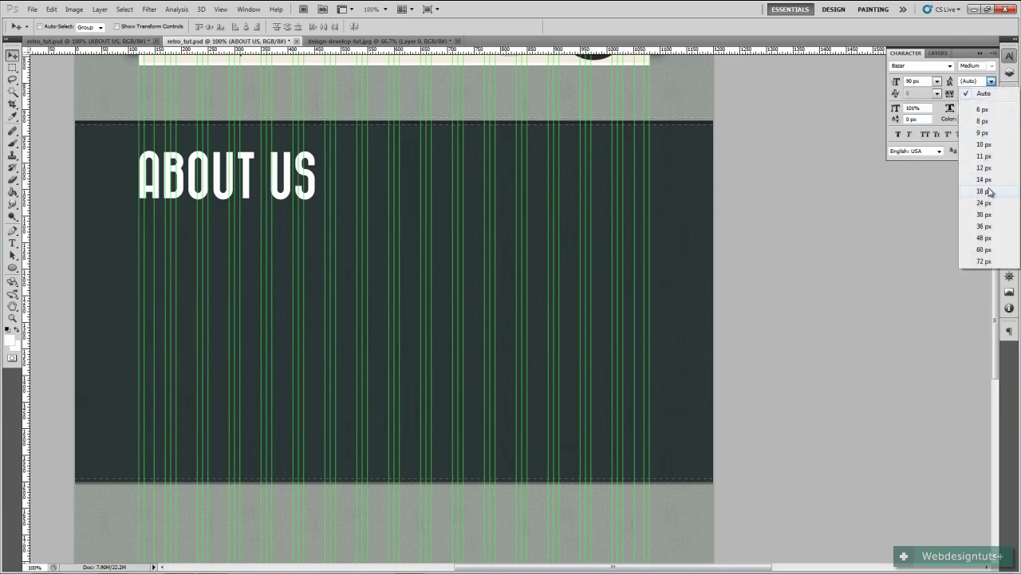
pyautogui.click(987, 191)
pyautogui.click(990, 82)
pyautogui.click(984, 100)
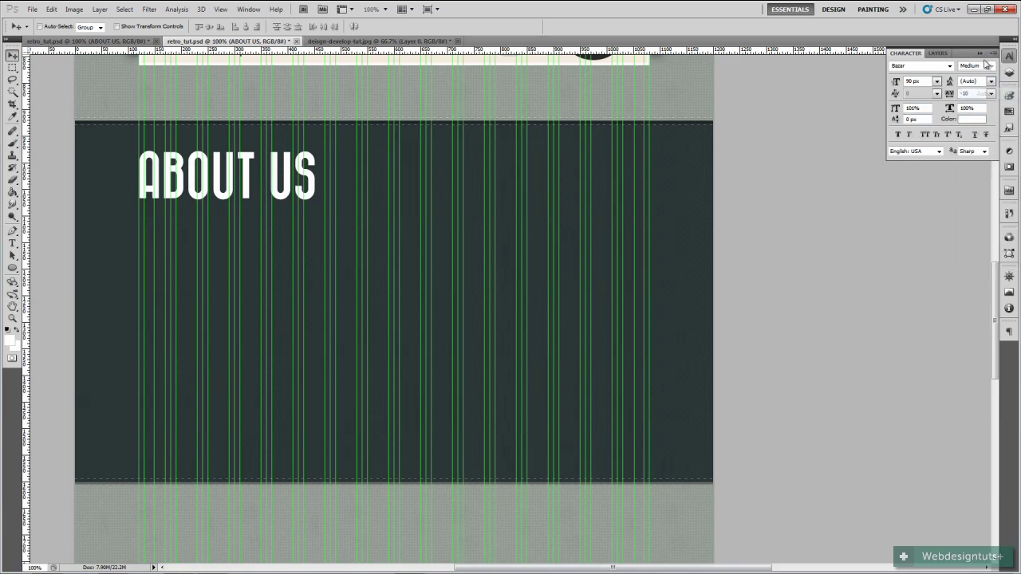
pyautogui.click(981, 53)
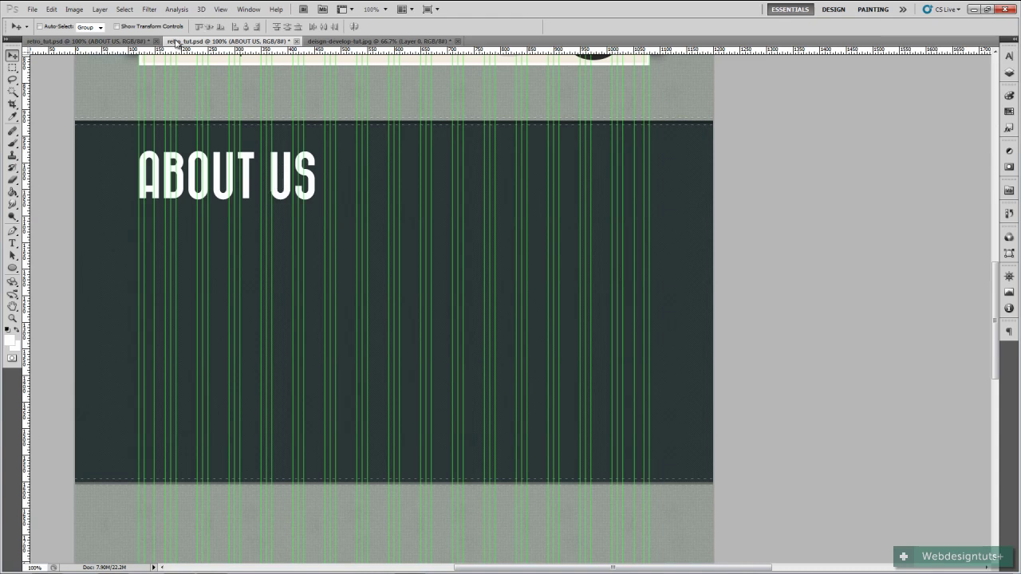
# - Add a second text line reading "ABOUT US AND THE SERVICES WE OFFER" below the heading, starting at the first column guide
pyautogui.click(177, 41)
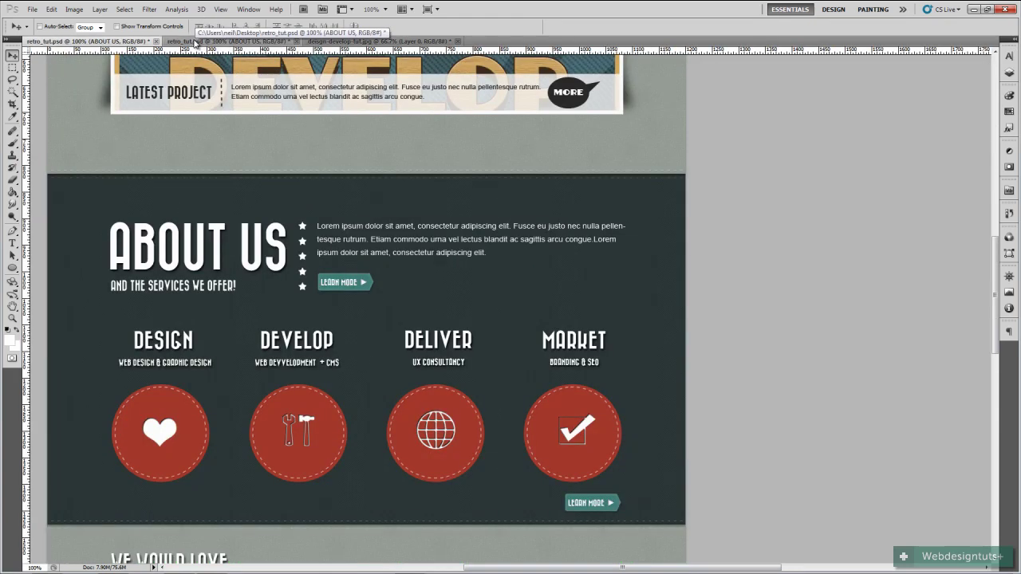
pyautogui.click(195, 42)
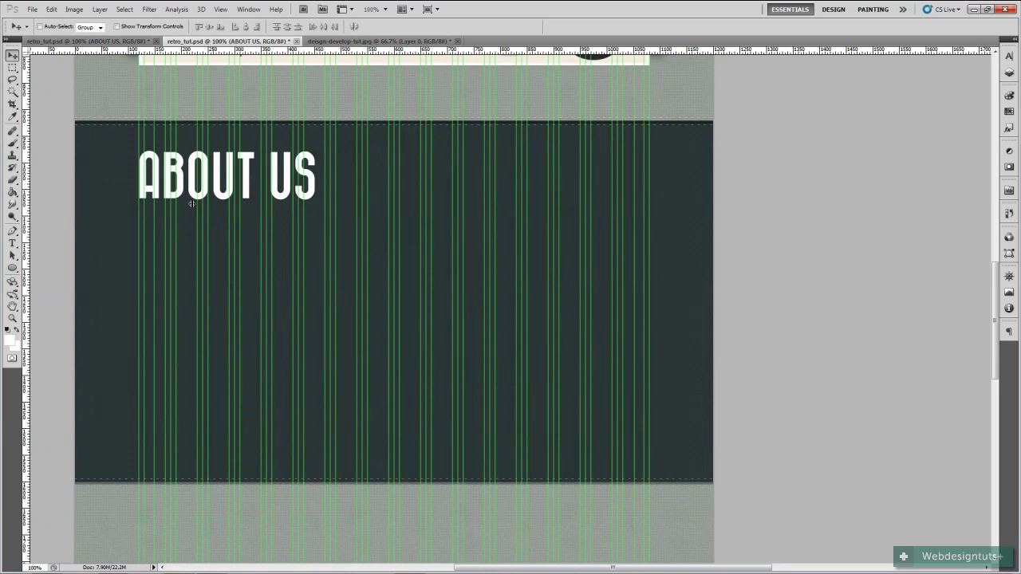
pyautogui.click(12, 242)
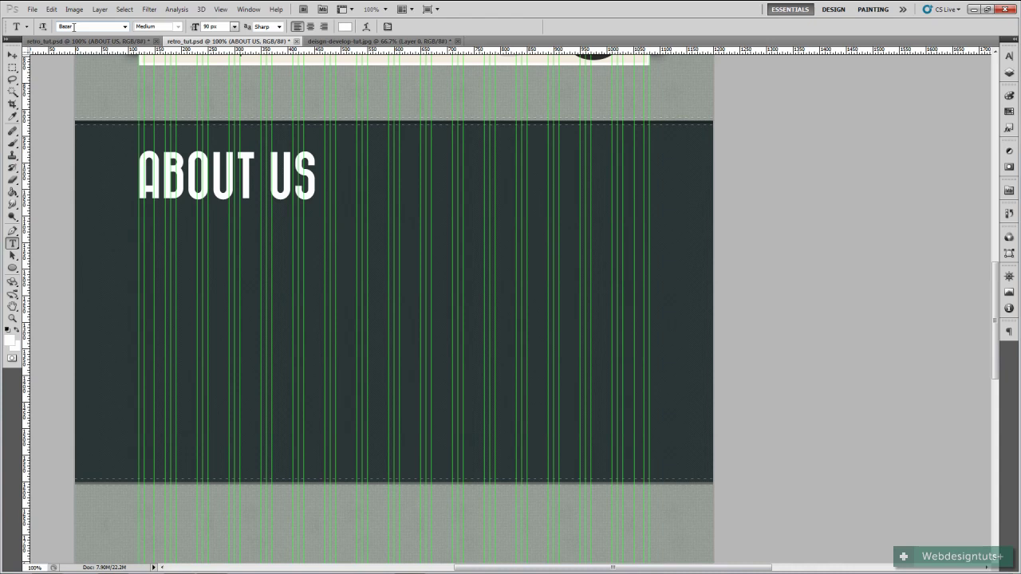
pyautogui.click(139, 220)
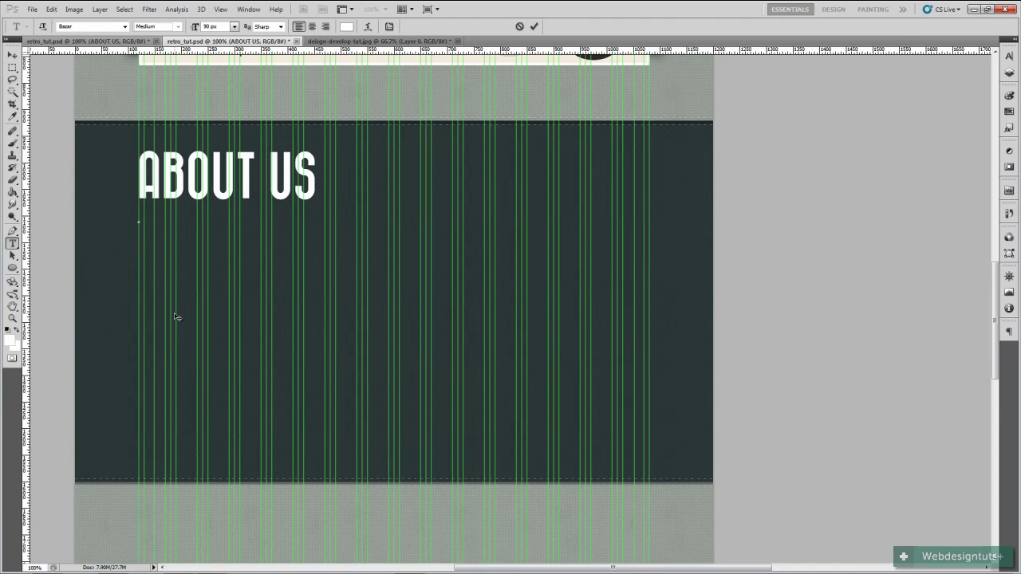
pyautogui.write('ABOUT US')
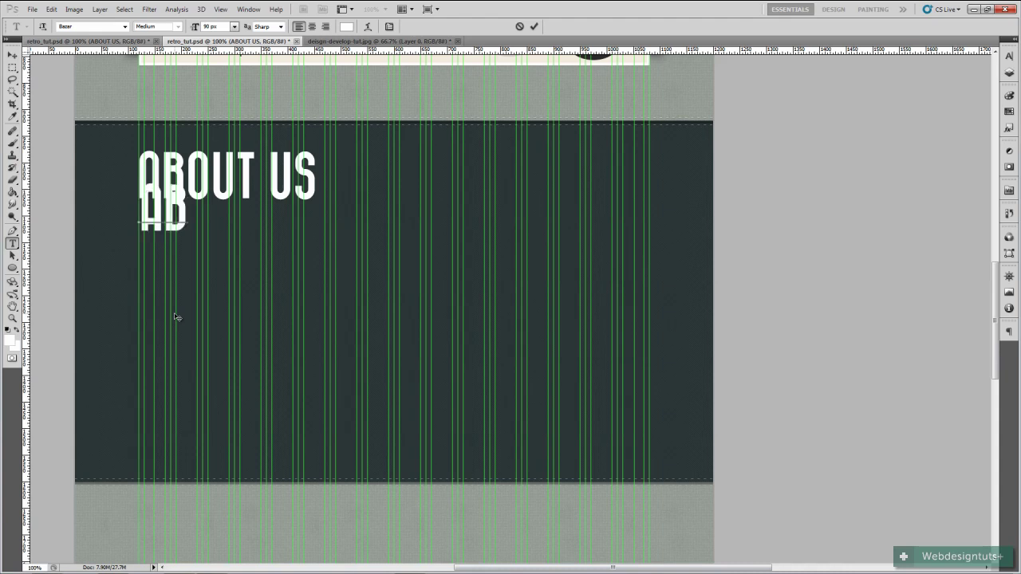
pyautogui.press('BackSpace')
pyautogui.press('BackSpace')
pyautogui.press('BackSpace')
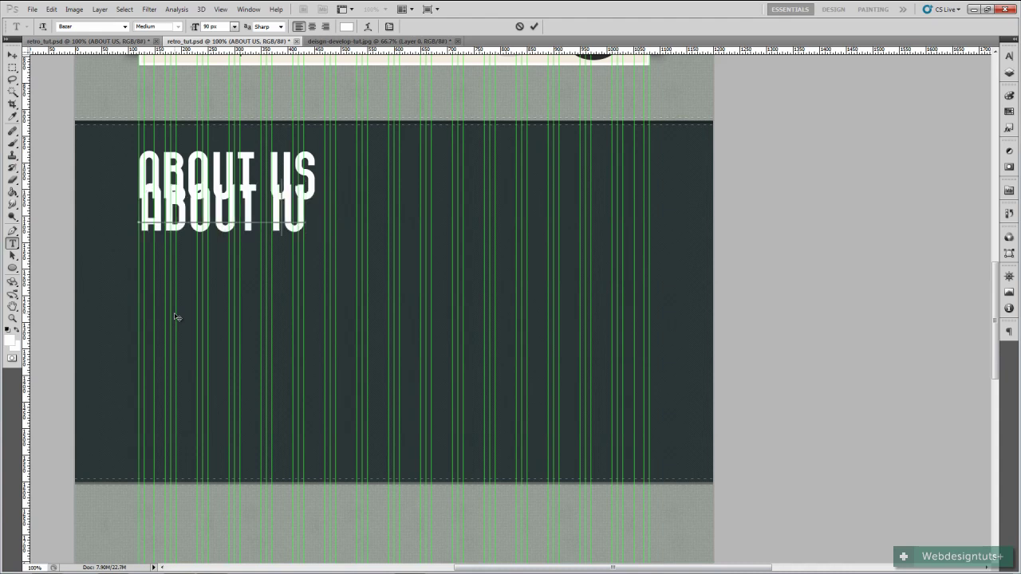
pyautogui.write('US AND THE SER')
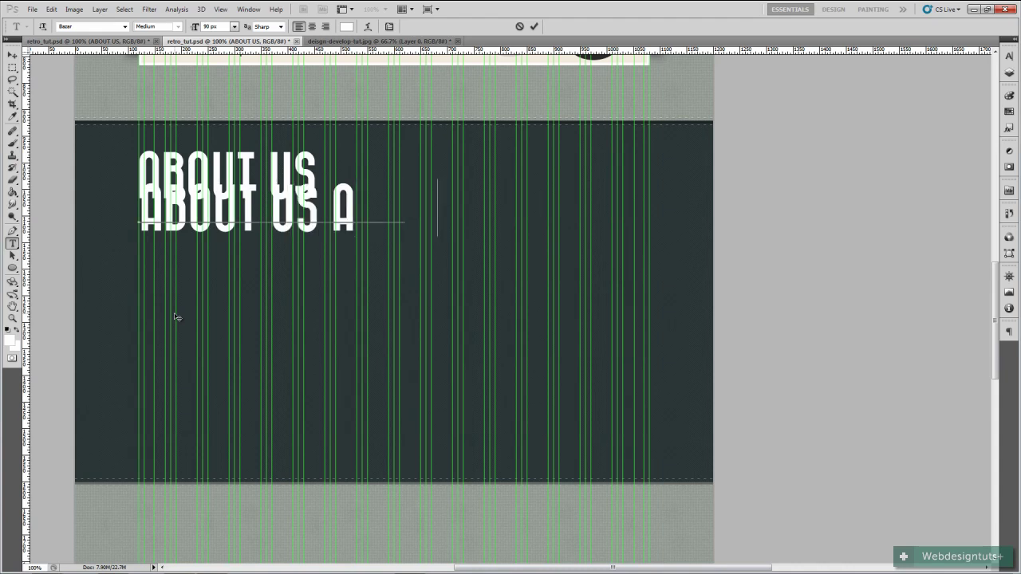
pyautogui.write('VIC')
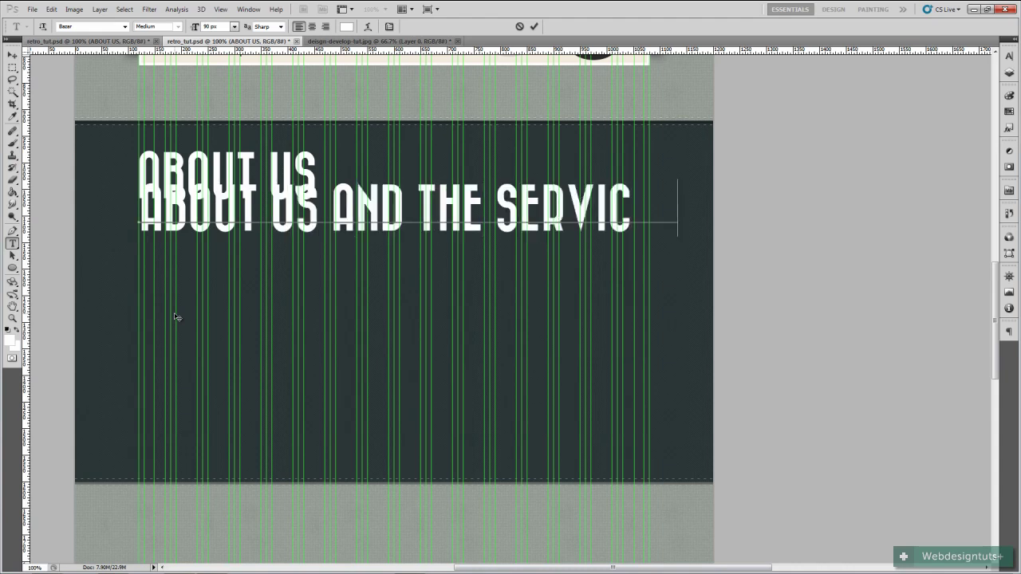
pyautogui.write('ES WE OF')
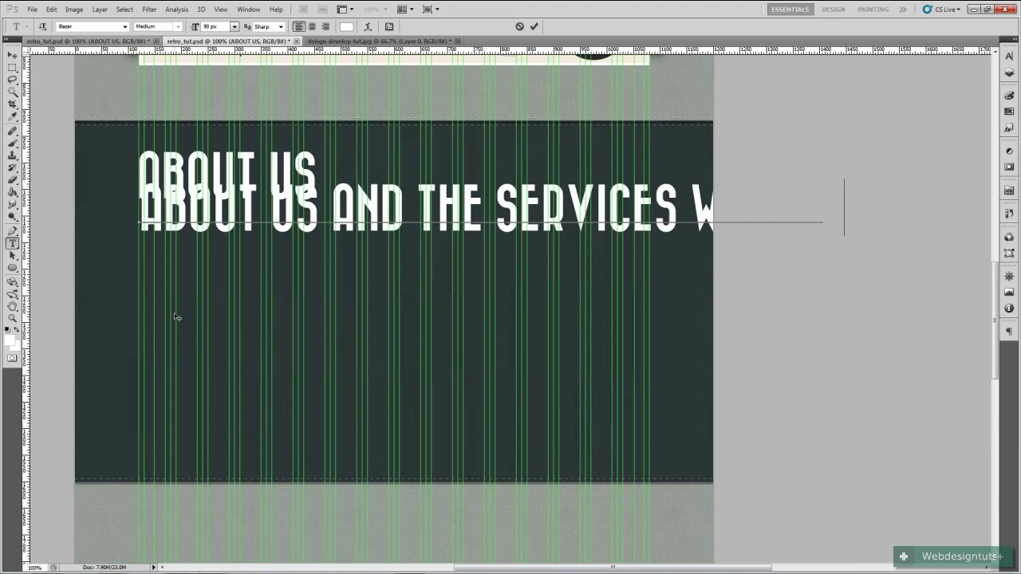
pyautogui.click(536, 28)
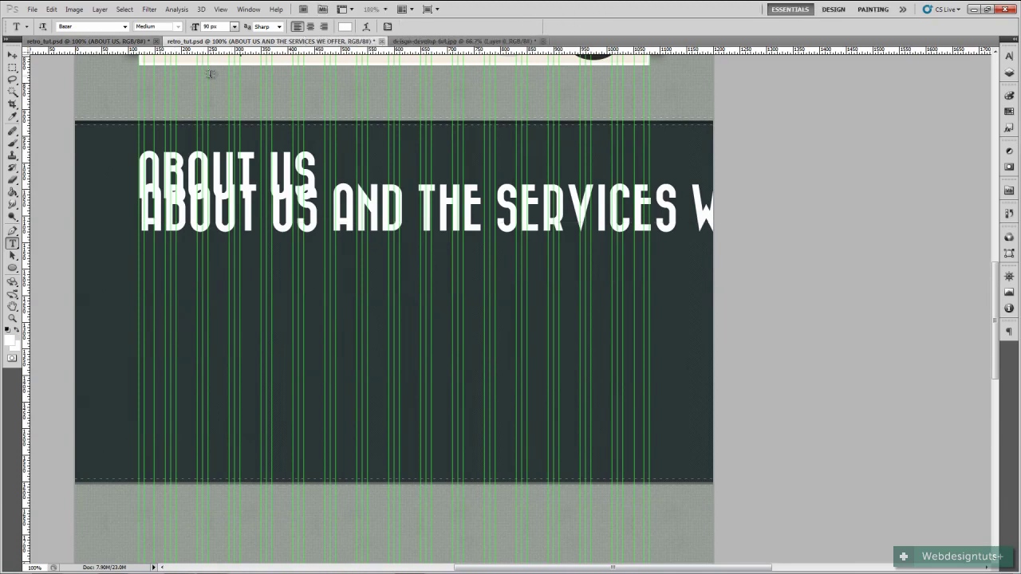
# - Check the subheading against the reference design, and remove "ABOUT US" from it to leave "AND THE SERVICES WE OFFER"
pyautogui.click(111, 42)
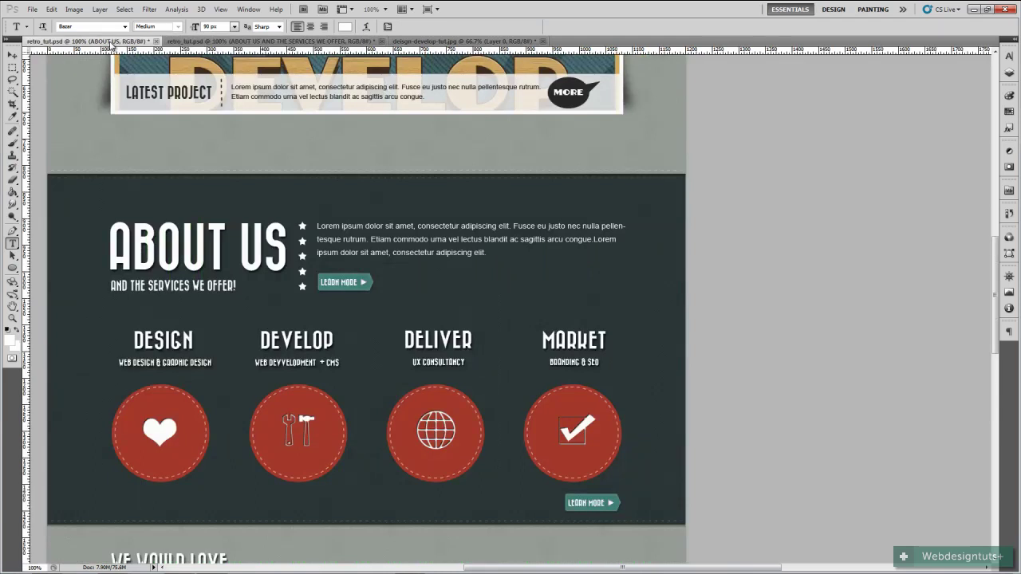
pyautogui.click(248, 40)
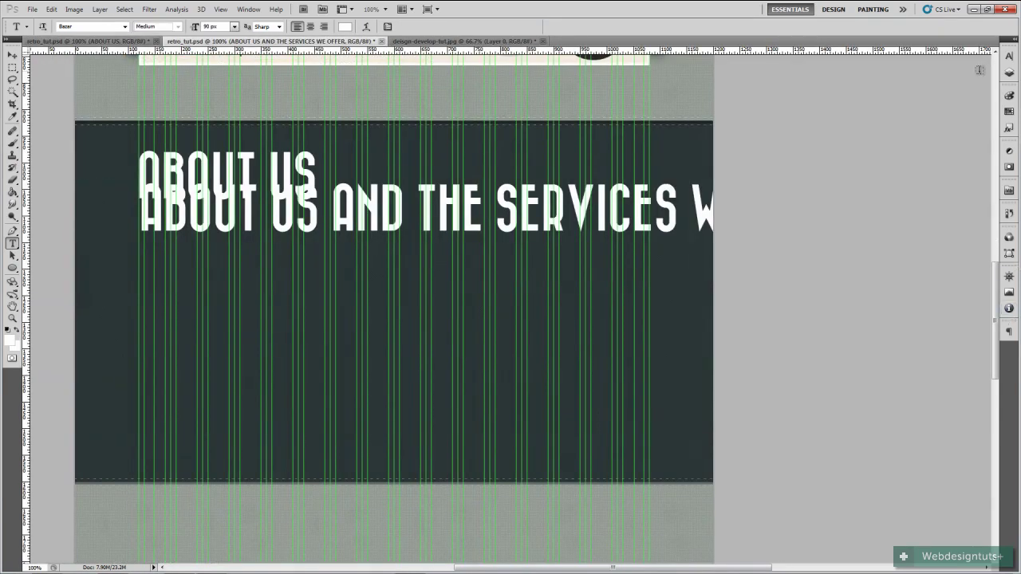
pyautogui.click(1009, 72)
pyautogui.doubleClick(838, 230)
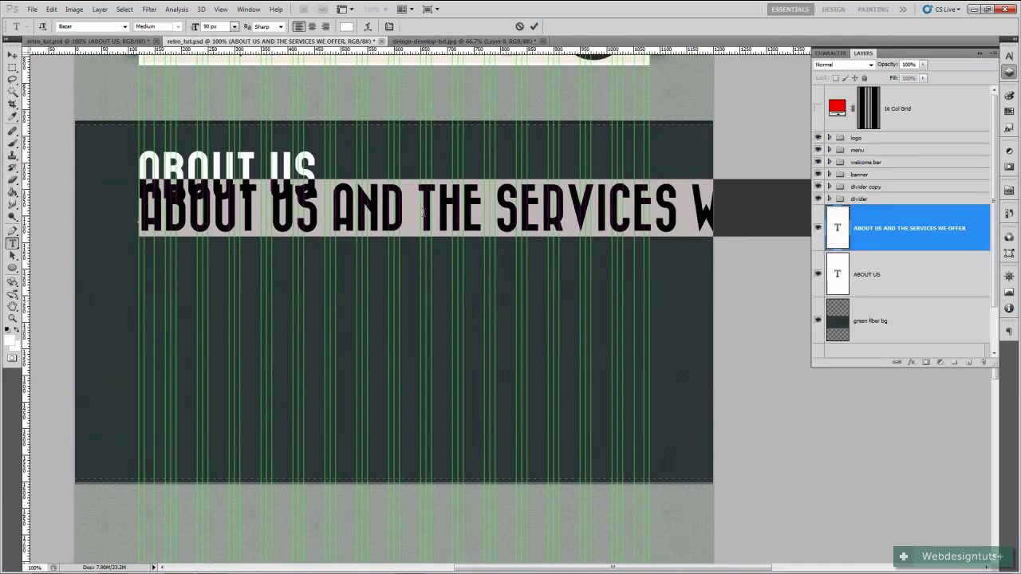
pyautogui.moveTo(329, 207); pyautogui.dragTo(143, 222)
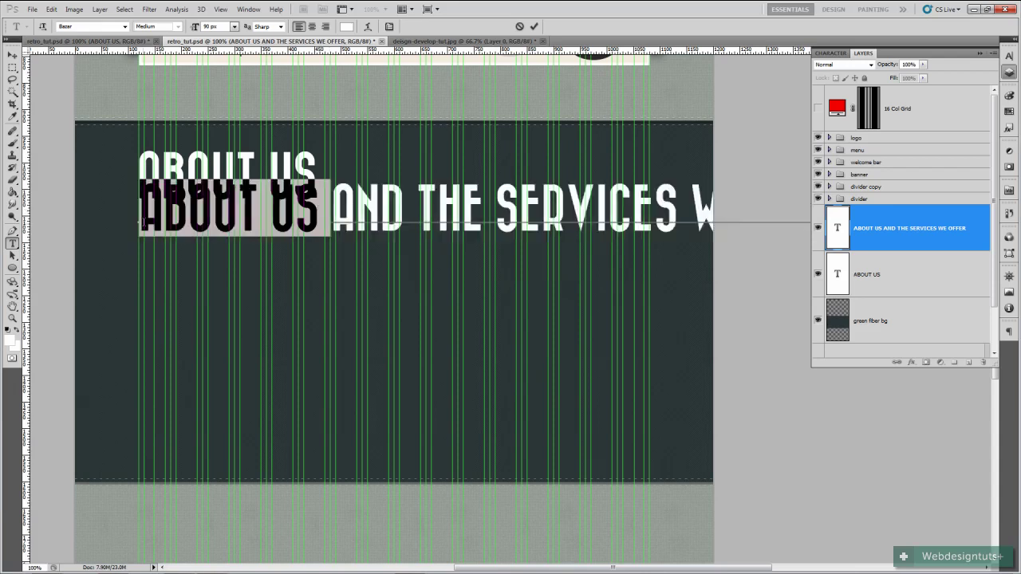
pyautogui.press('BackSpace')
pyautogui.click(533, 26)
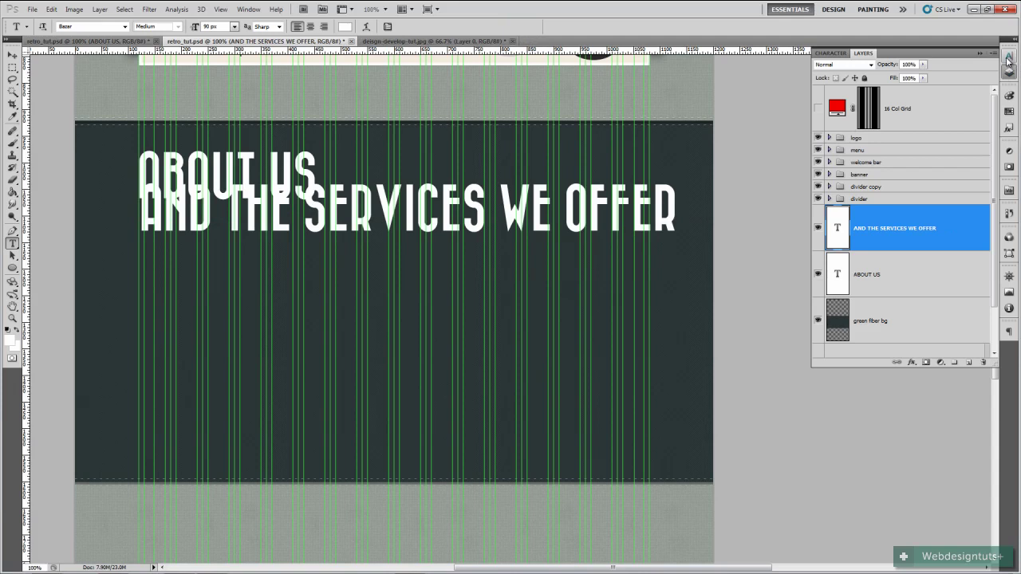
# - Reduce the subheading to 20 px, move it up closer beneath ABOUT US at the first guide, and compare with the reference design
pyautogui.click(1009, 56)
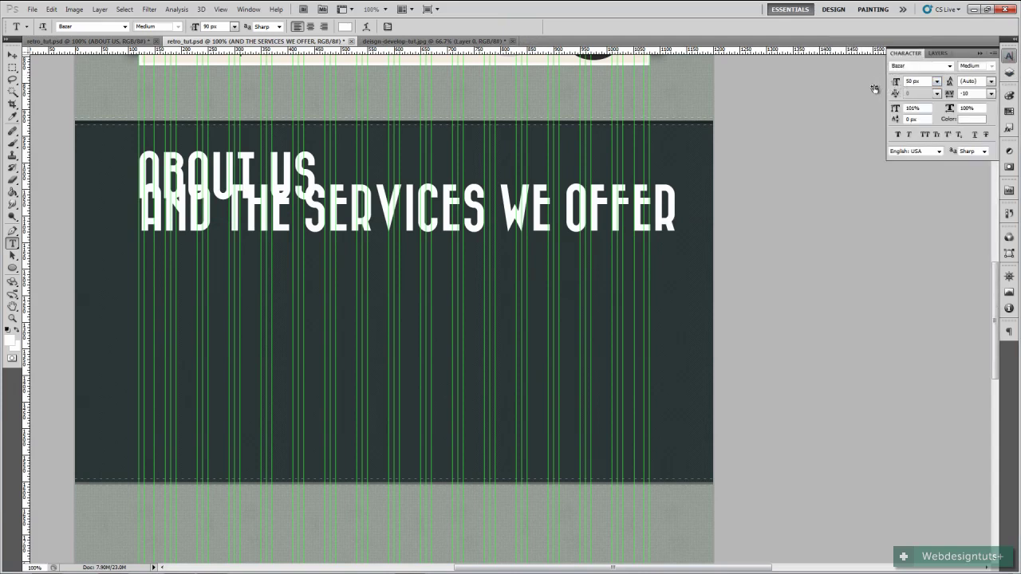
pyautogui.moveTo(896, 83)
pyautogui.mouseDown()
pyautogui.moveTo(886, 90)
pyautogui.moveTo(896, 88)
pyautogui.mouseUp()
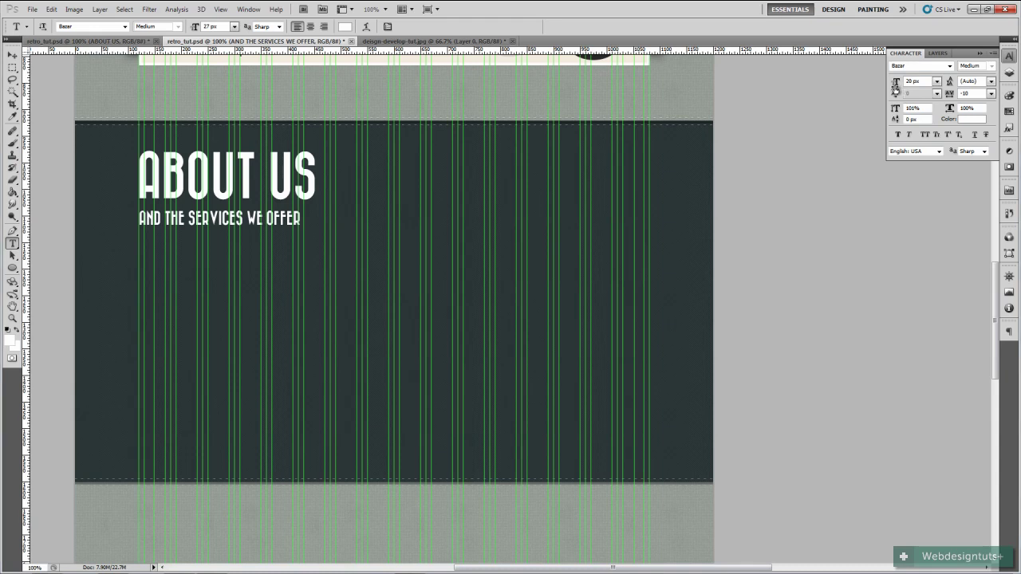
pyautogui.click(12, 54)
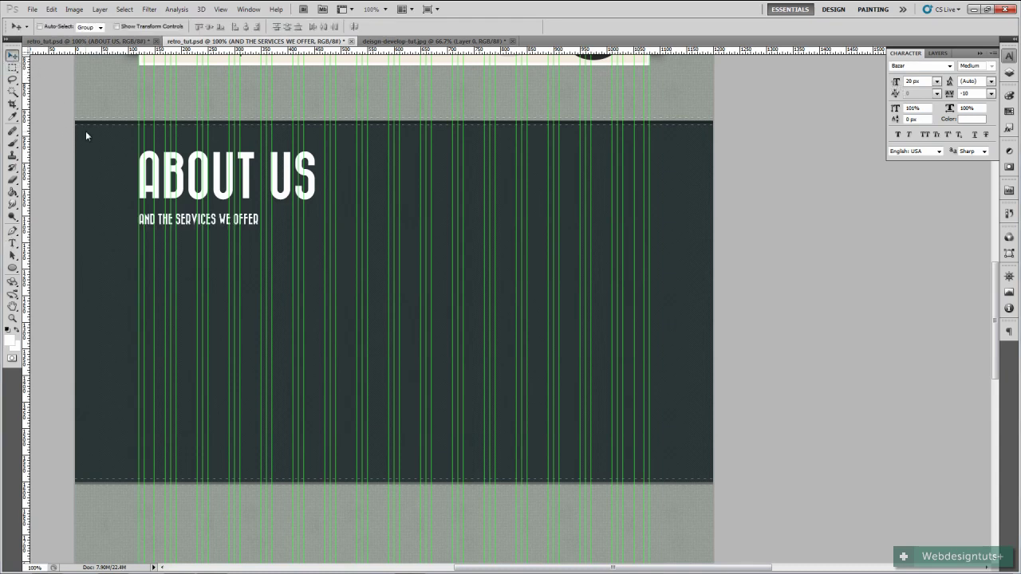
pyautogui.moveTo(148, 223); pyautogui.dragTo(148, 219)
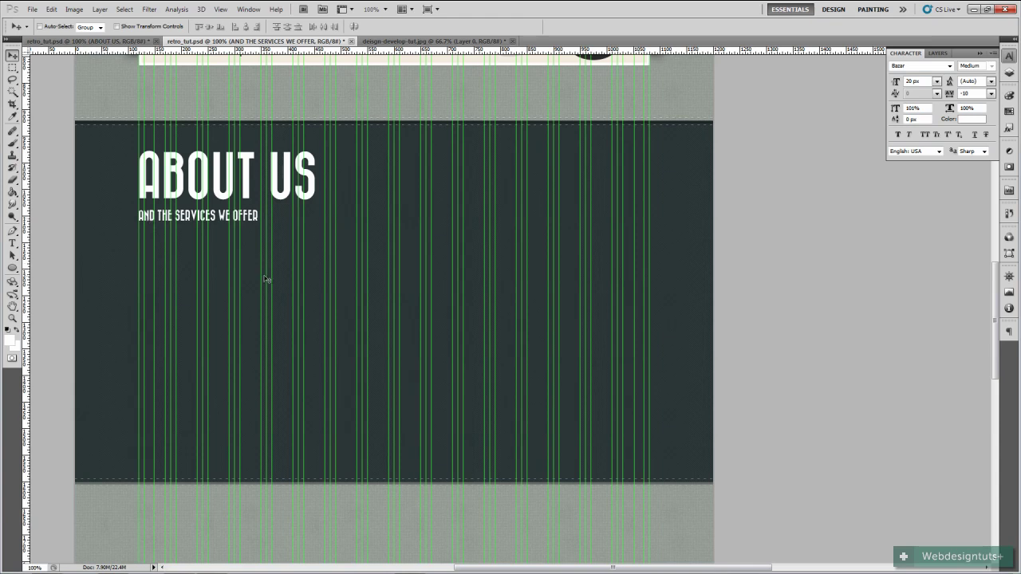
pyautogui.click(96, 41)
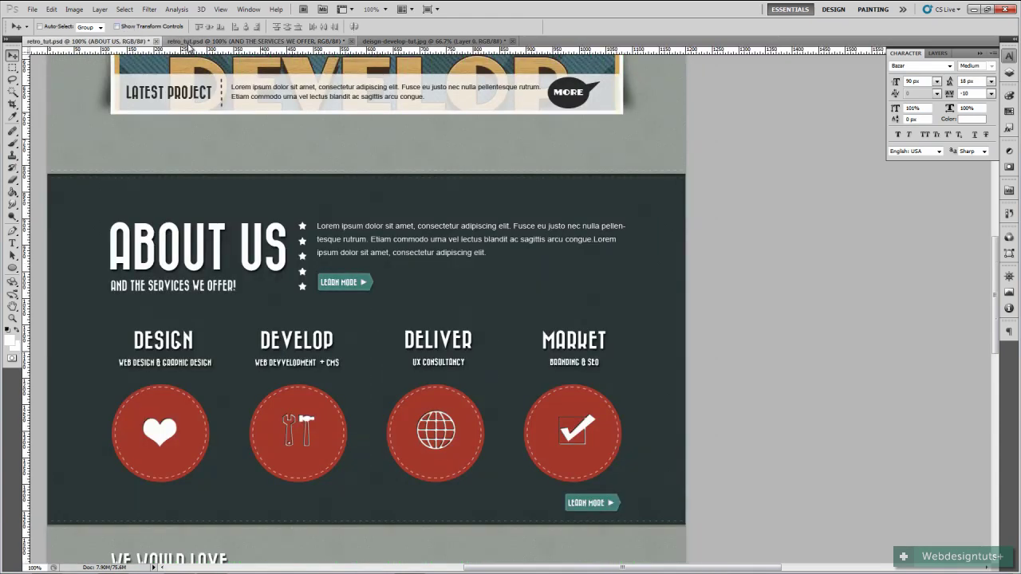
pyautogui.hotkey('ctrl', 'Tab')
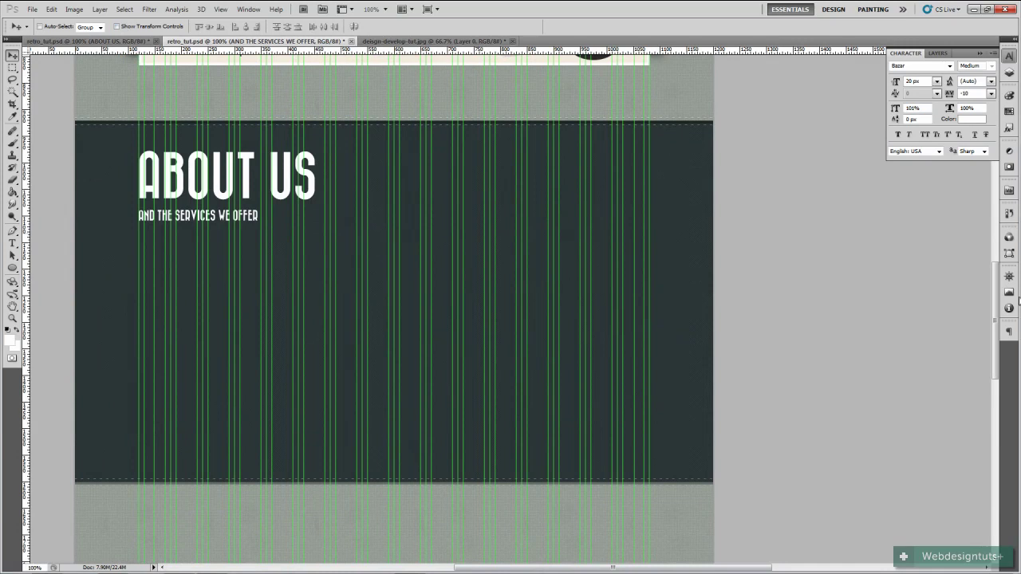
# - Open the blending options of the ABOUT US text layer and add a drop shadow
pyautogui.click(1009, 72)
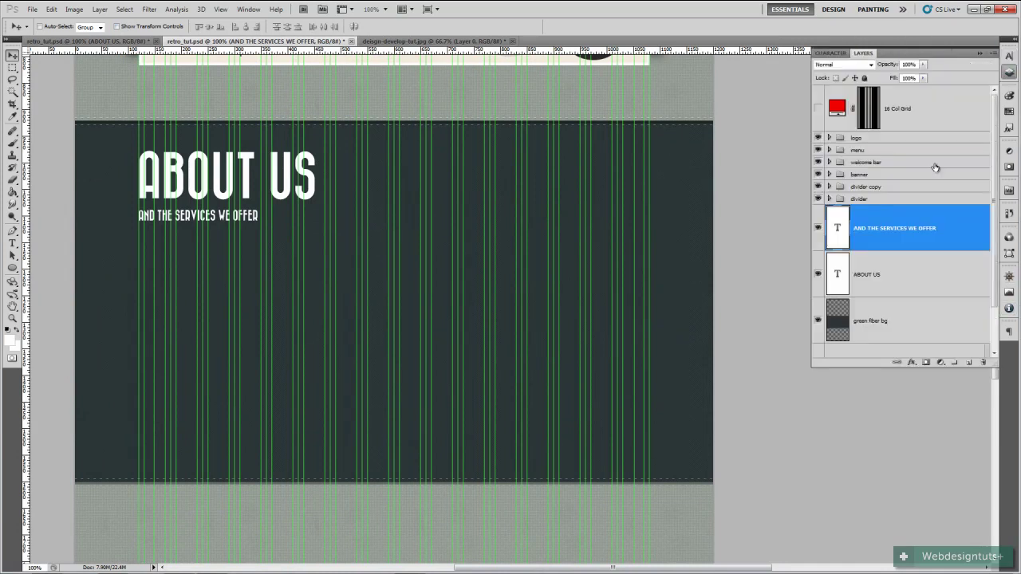
pyautogui.scroll(-2, 898, 284)
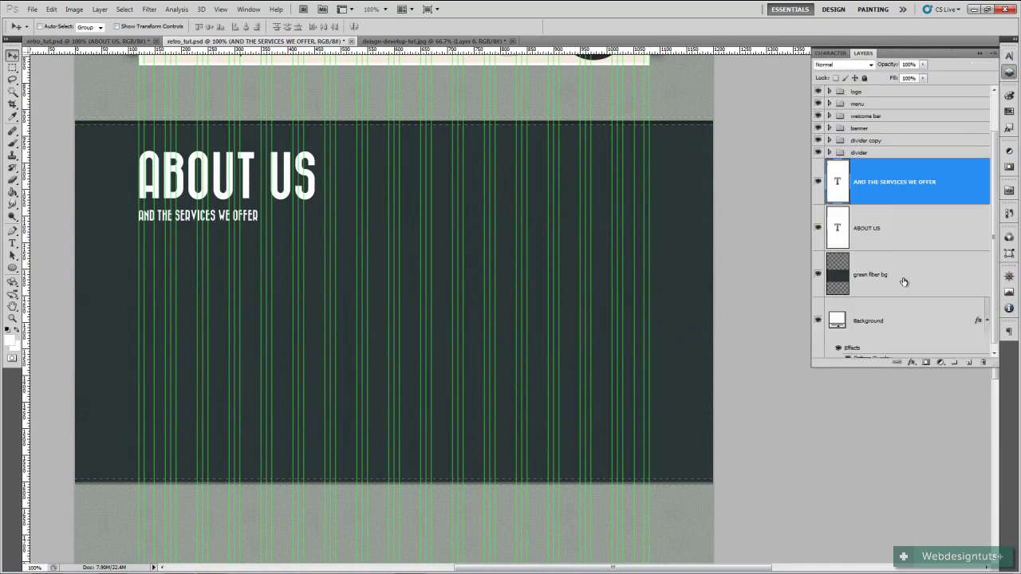
pyautogui.rightClick(853, 177)
pyautogui.click(846, 229)
pyautogui.rightClick(858, 225)
pyautogui.click(891, 244)
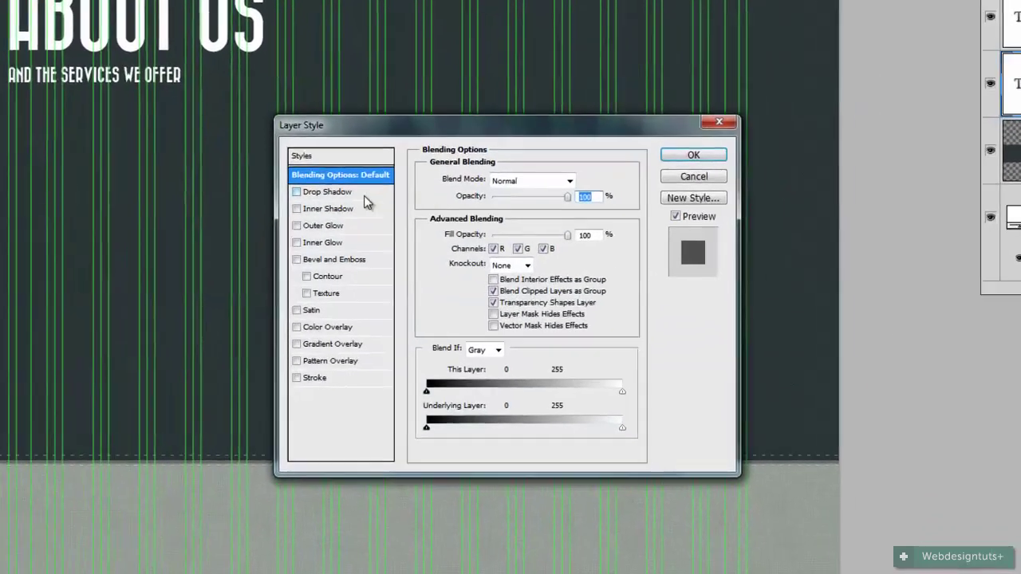
pyautogui.click(374, 300)
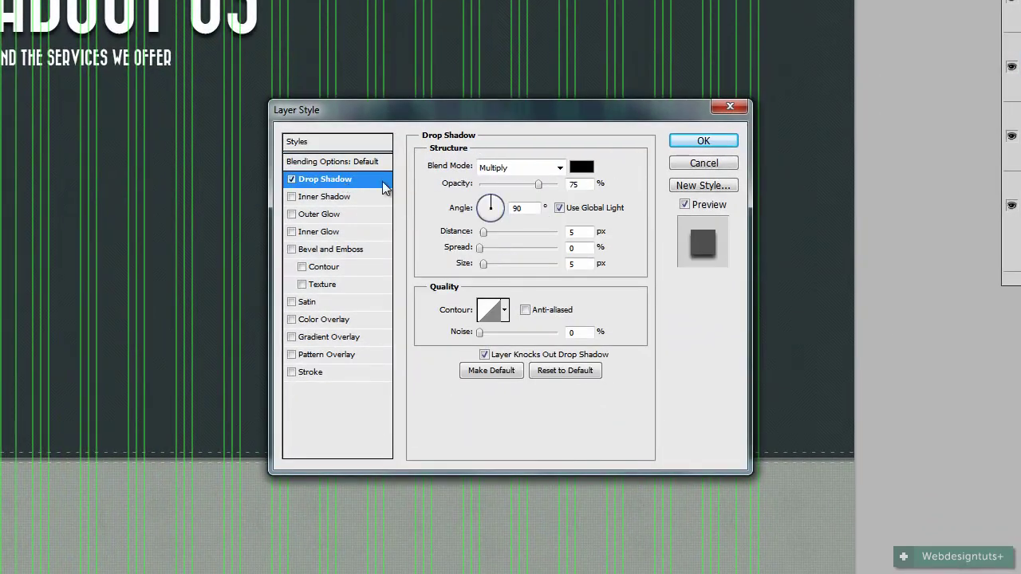
# - Apply the drop shadow with 45% opacity, a 120° angle without global light, 5 px distance and 6 px size
pyautogui.moveTo(539, 184); pyautogui.dragTo(513, 203)
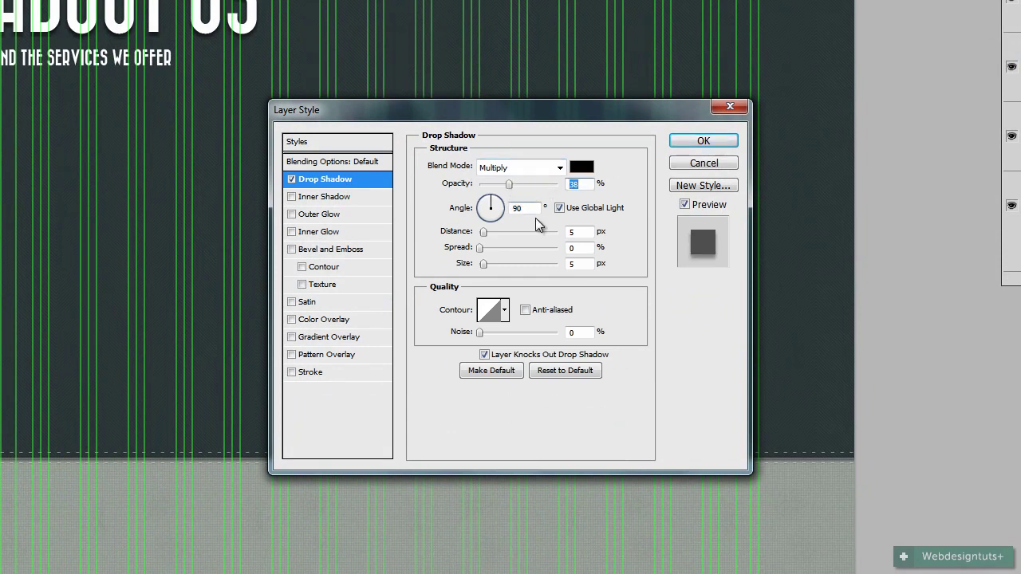
pyautogui.click(561, 208)
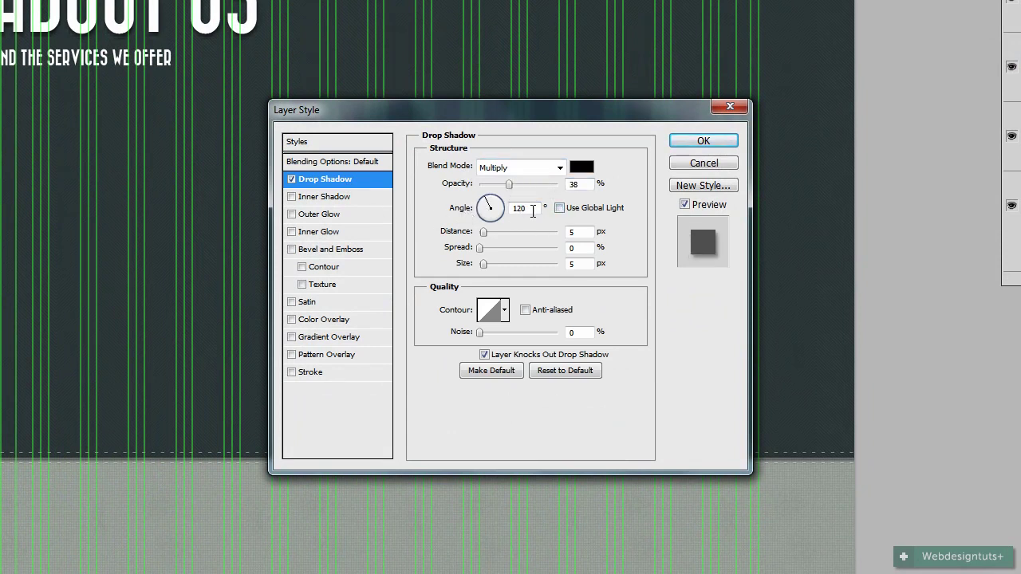
pyautogui.click(581, 232)
pyautogui.click(580, 264)
pyautogui.write('6')
pyautogui.moveTo(508, 190); pyautogui.dragTo(514, 191)
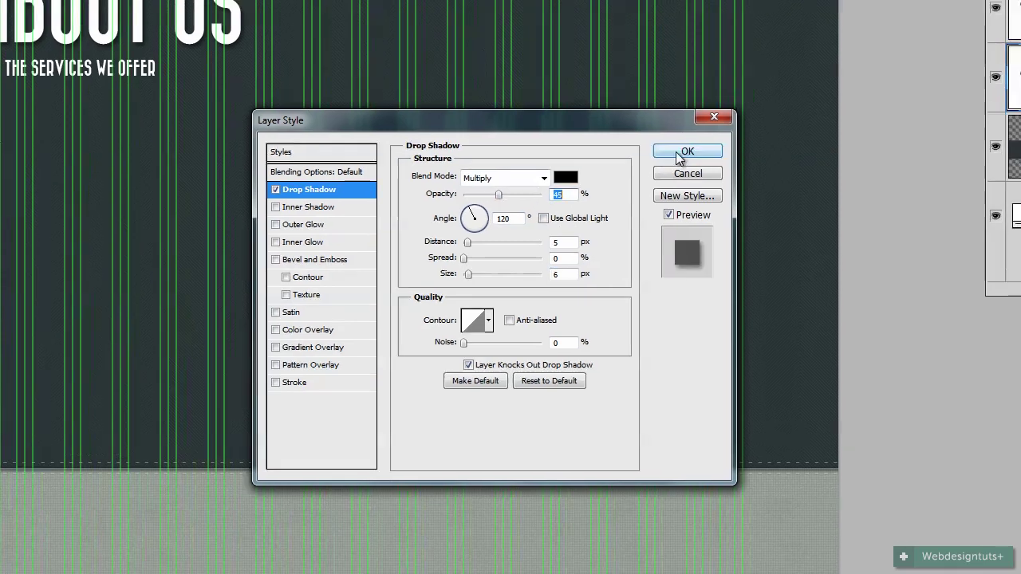
pyautogui.click(704, 141)
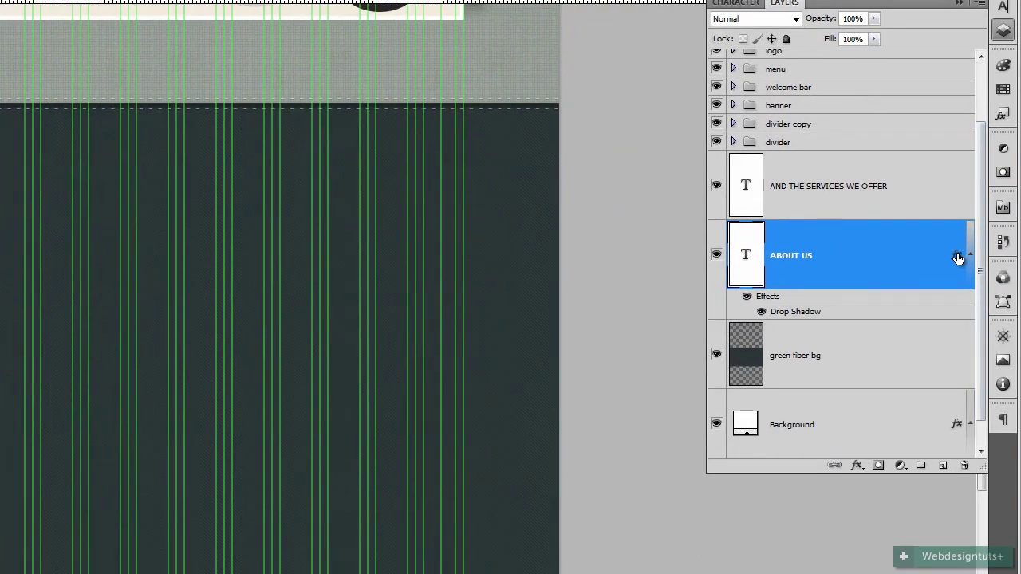
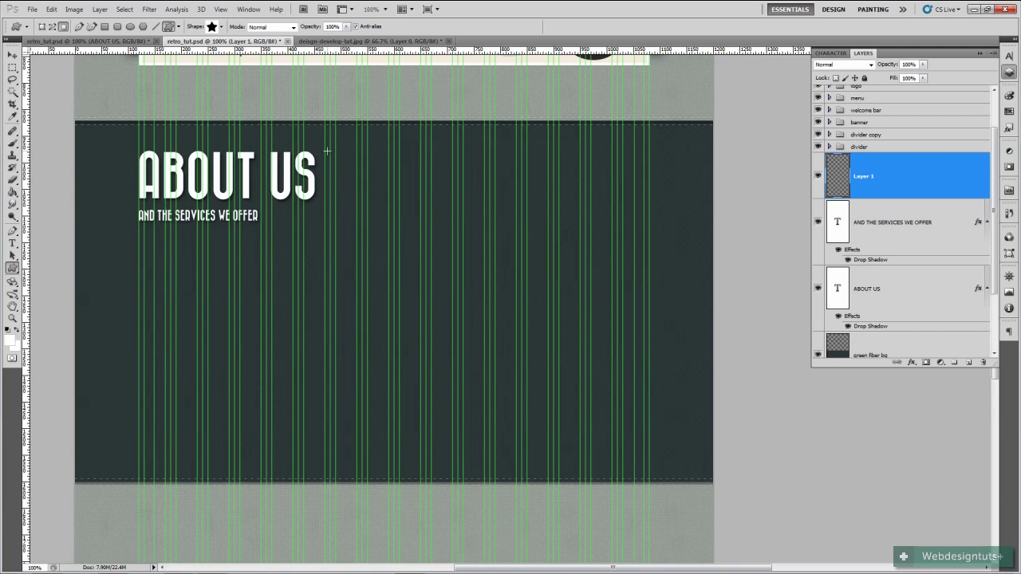
# - Draw a small white star beside the end of ABOUT US, and place horizontal guides at the heading's upper edge and the subheading's baseline
pyautogui.hotkey('ctrl', '+')
pyautogui.moveTo(346, 205); pyautogui.dragTo(635, 398)
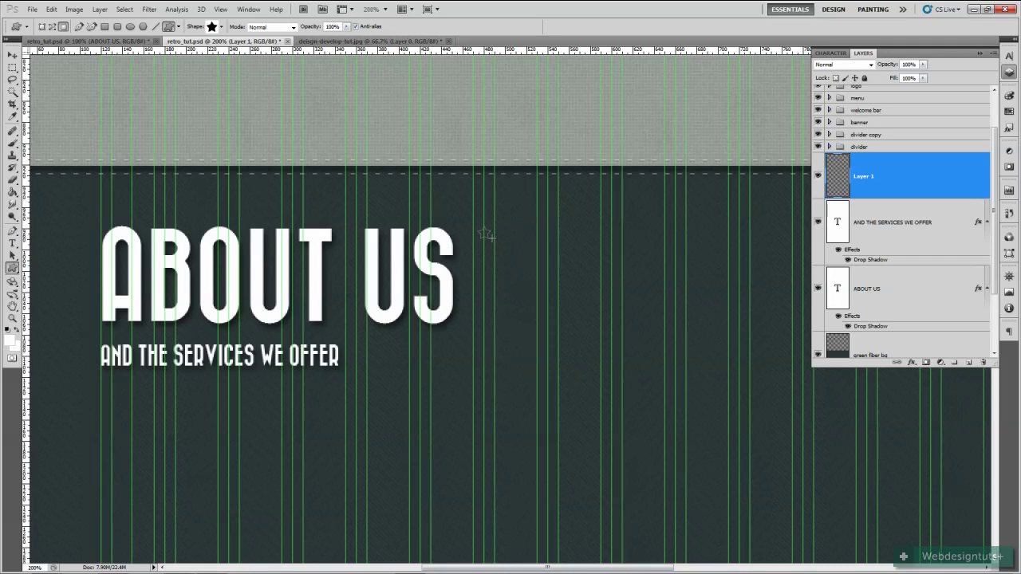
pyautogui.moveTo(492, 237); pyautogui.dragTo(491, 238)
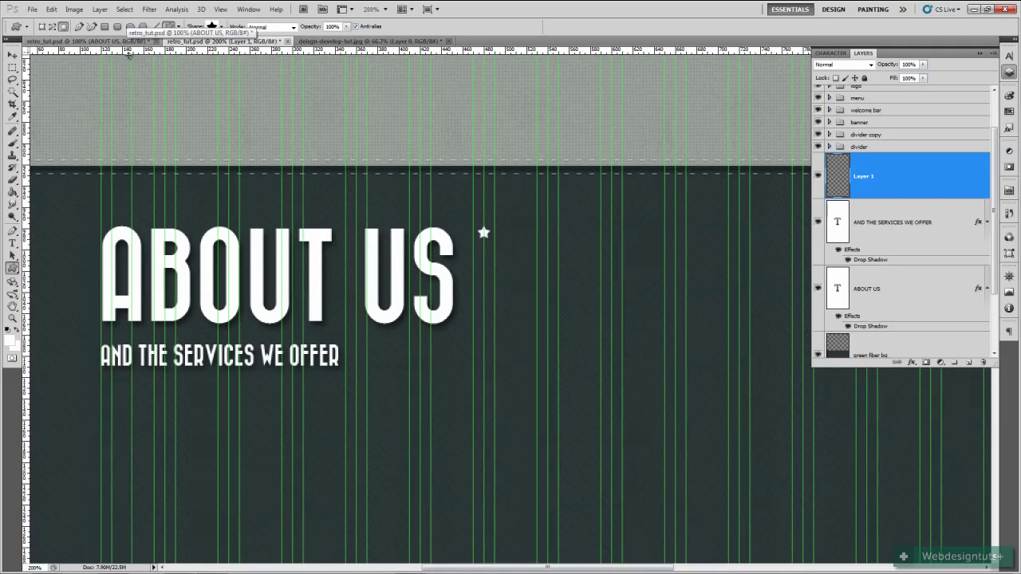
pyautogui.moveTo(129, 55); pyautogui.dragTo(166, 228)
pyautogui.moveTo(272, 54); pyautogui.dragTo(308, 365)
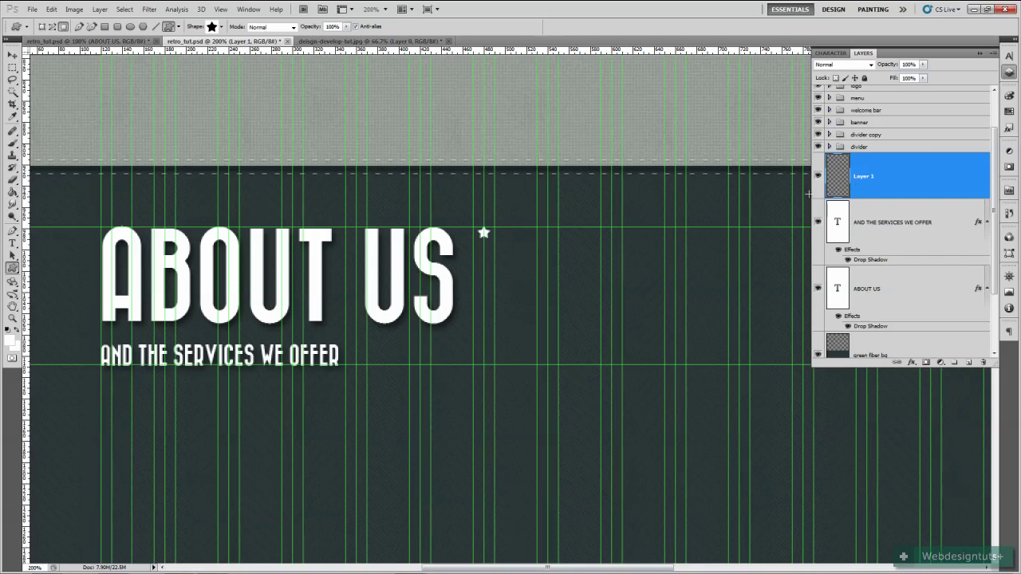
# - Duplicate the star downward into a vertical column of five, with the lowest one sitting on the guide at the subheading's baseline
pyautogui.press('alt')
pyautogui.press('alt')
pyautogui.click(13, 54)
pyautogui.moveTo(488, 242); pyautogui.dragTo(493, 366)
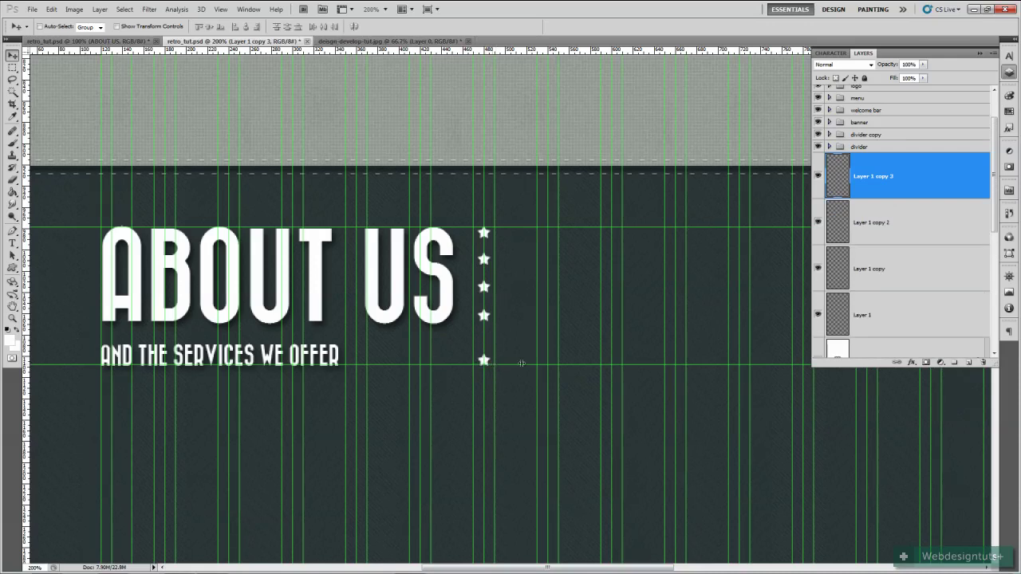
pyautogui.hotkey('ctrl', 'j')
# - Select all five star layers and distribute them evenly by their vertical centers between the two guides
pyautogui.scroll(-2, 888, 221)
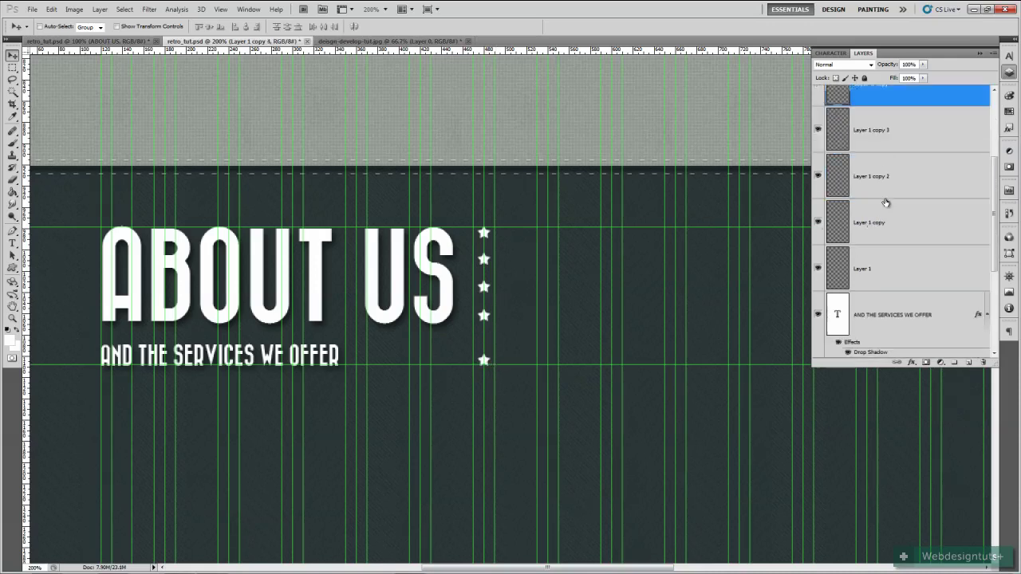
pyautogui.click(918, 267)
pyautogui.scroll(1, 953, 127)
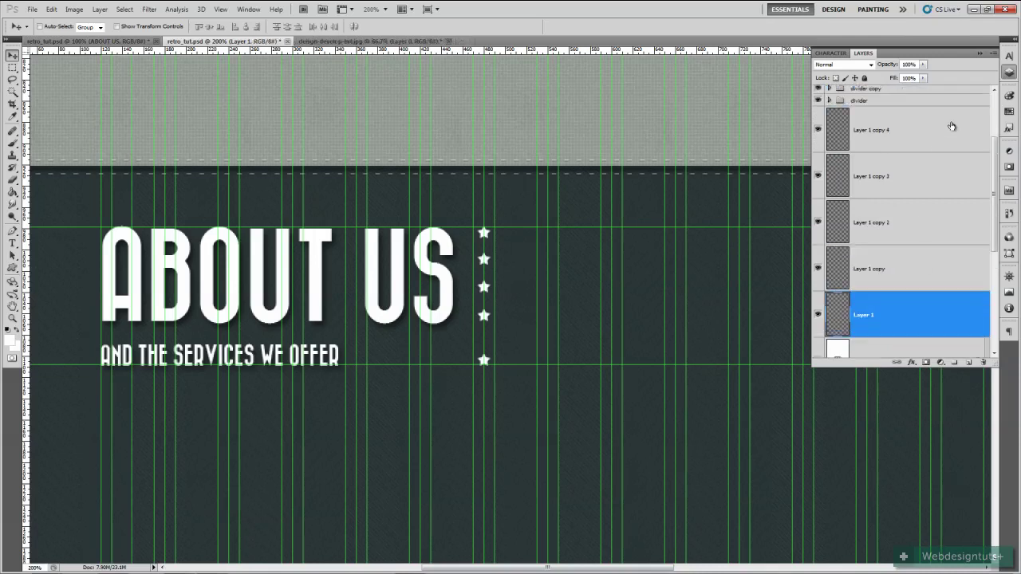
pyautogui.keyDown('shift'); pyautogui.click(927, 140); pyautogui.keyUp('shift')
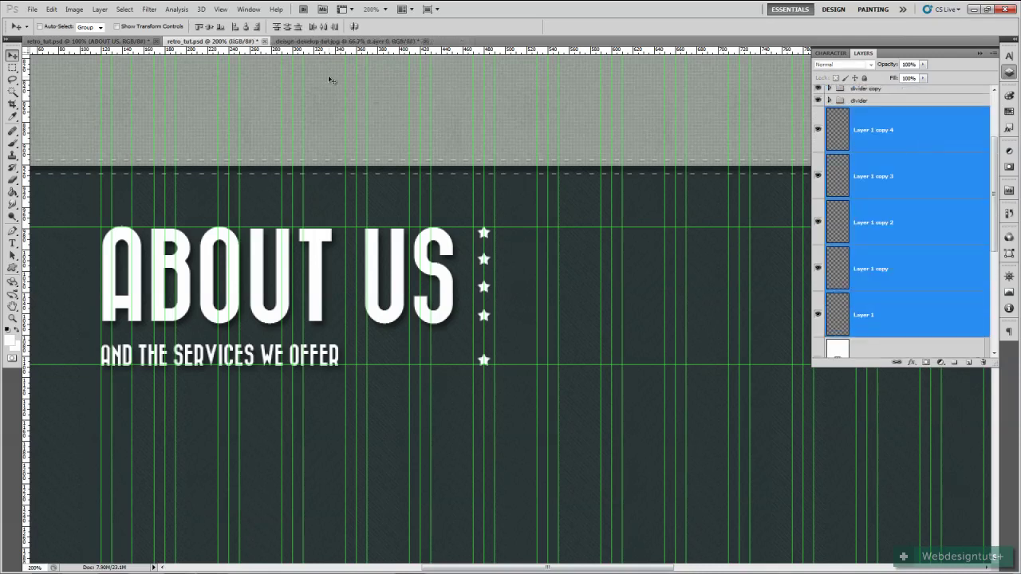
pyautogui.click(287, 27)
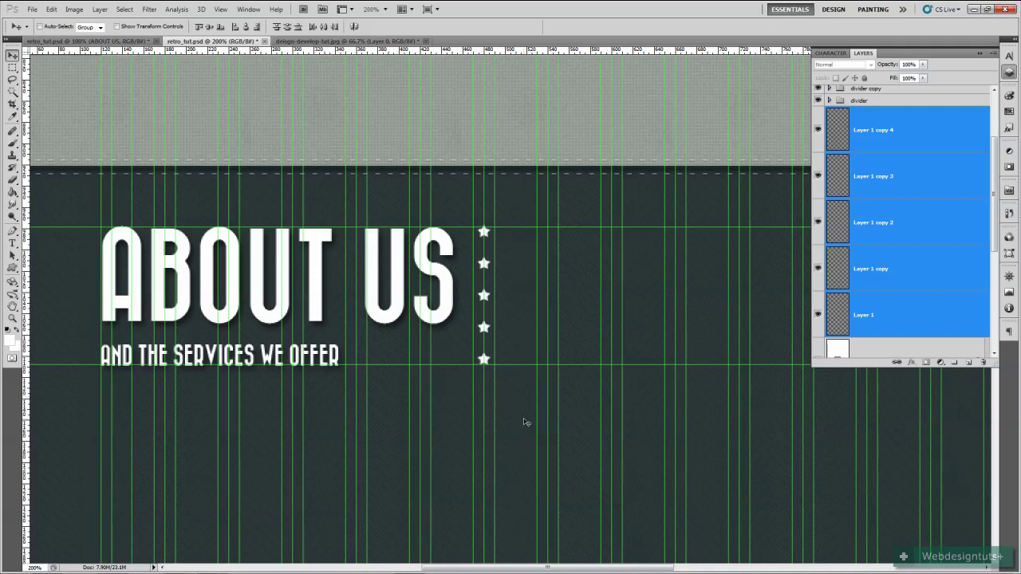
# - Hide the guides and check the star divider and the paragraph beside it in the reference design
pyautogui.click(99, 37)
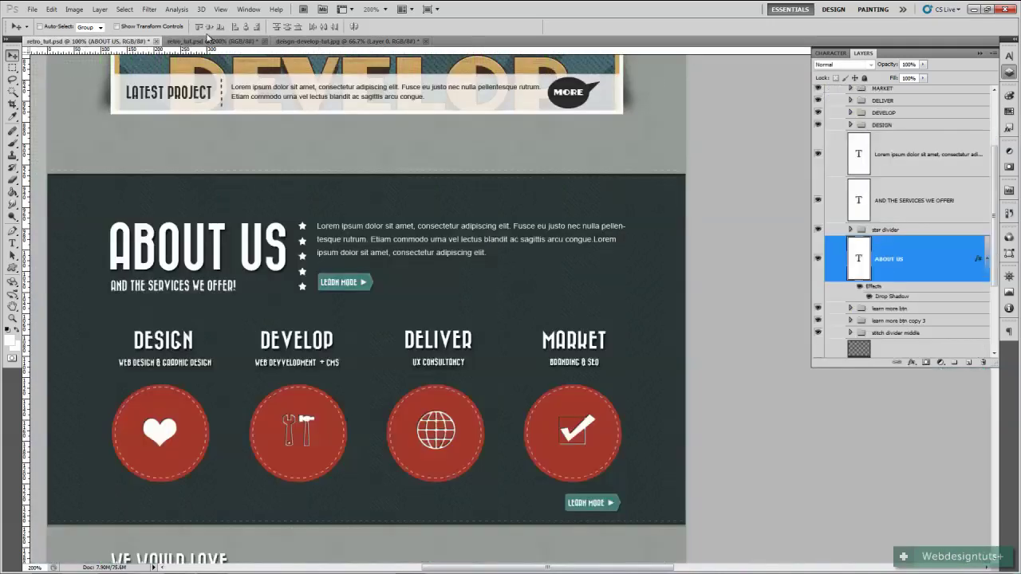
pyautogui.hotkey('ctrl', ';')
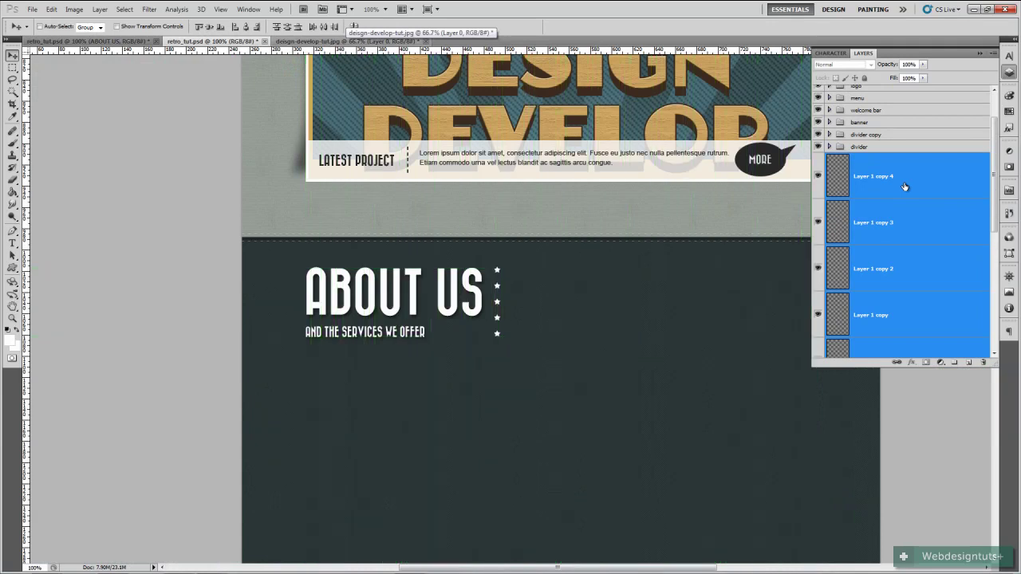
pyautogui.moveTo(521, 386); pyautogui.dragTo(358, 356)
pyautogui.press('t')
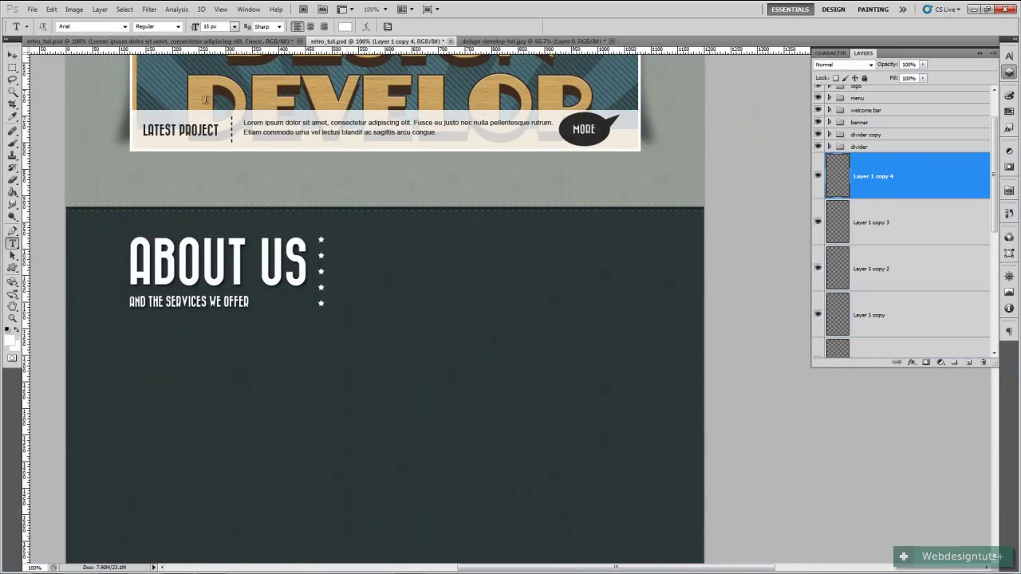
pyautogui.click(149, 41)
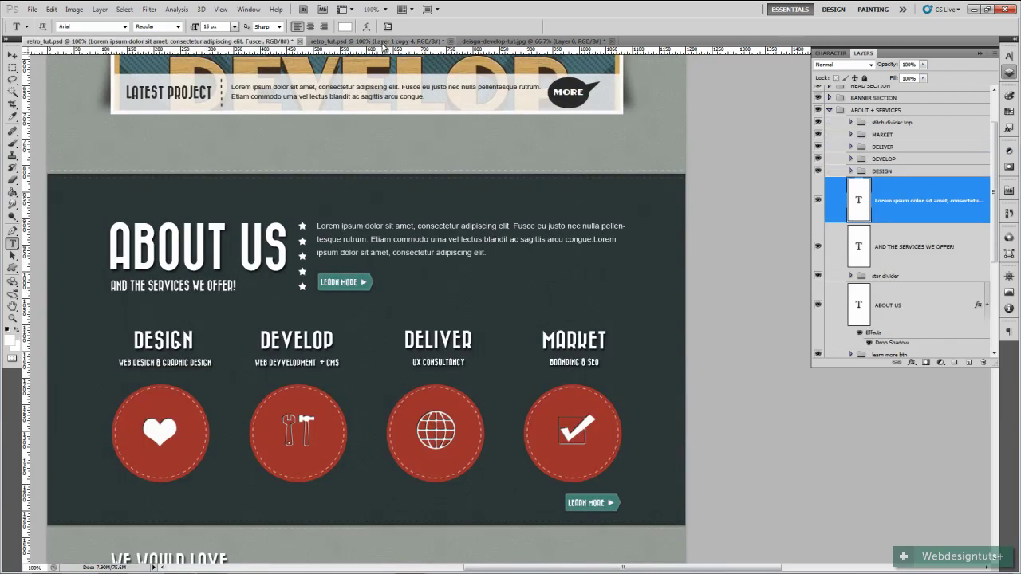
pyautogui.click(382, 41)
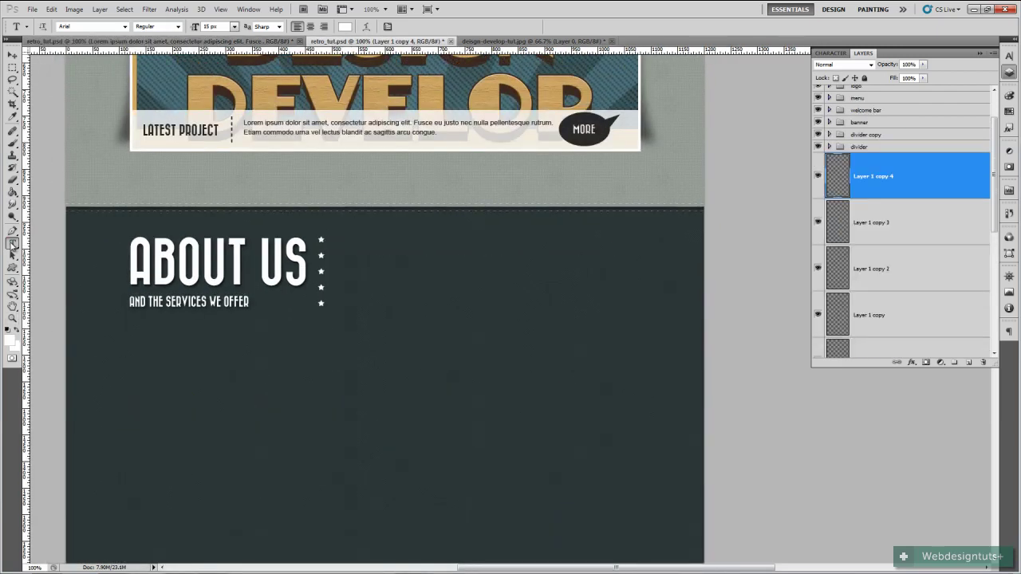
# - Add a white Arial Regular 15 px text beside the first star and paste the Lorem ipsum paragraph into it
pyautogui.click(124, 27)
pyautogui.click(88, 37)
pyautogui.moveTo(194, 28); pyautogui.dragTo(196, 29)
pyautogui.click(335, 241)
pyautogui.hotkey('ctrl', 'v')
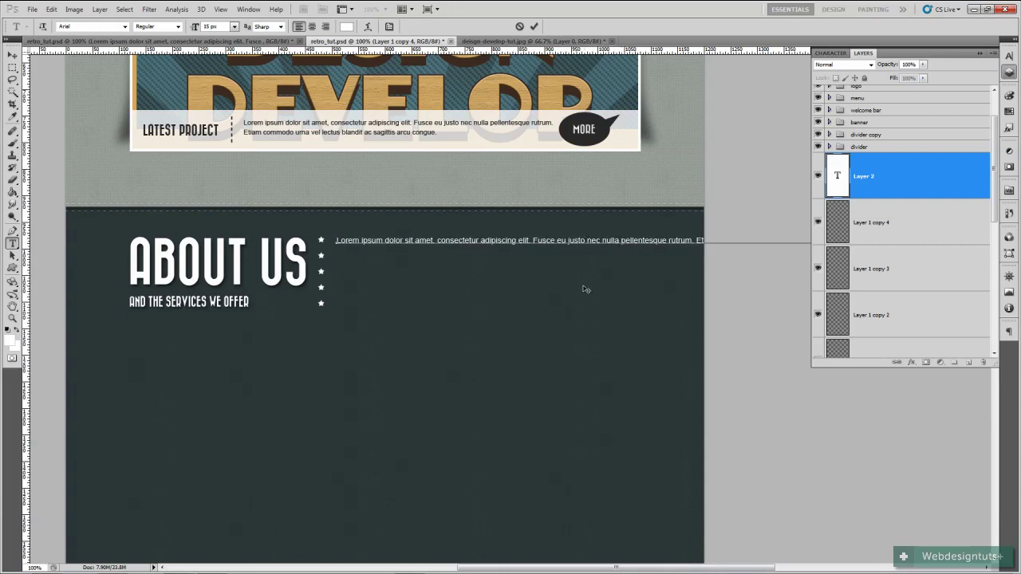
# - Break the paragraph into three lines after "nulla" and "congue.", and commit the text
pyautogui.press('Return')
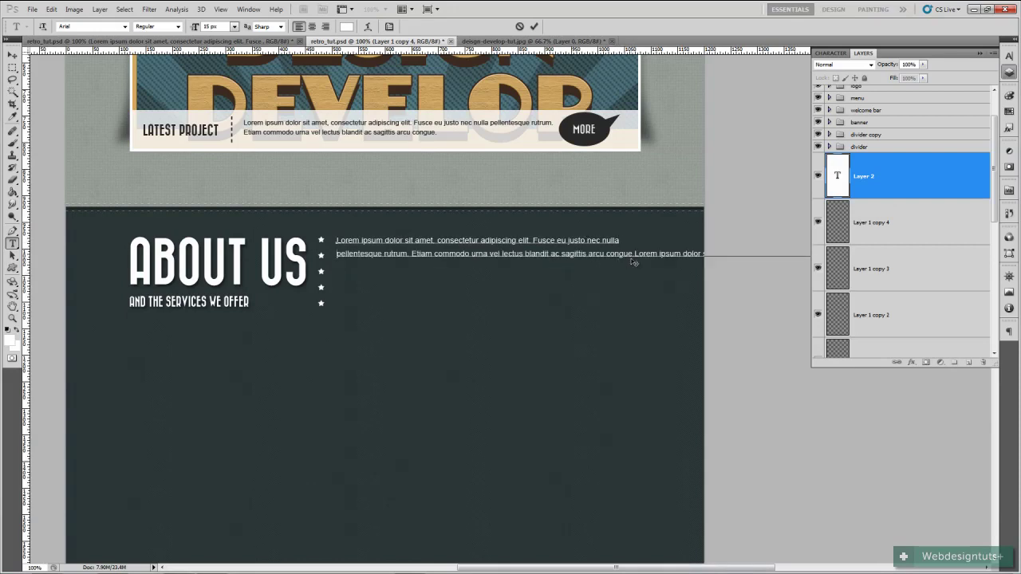
pyautogui.press('Return')
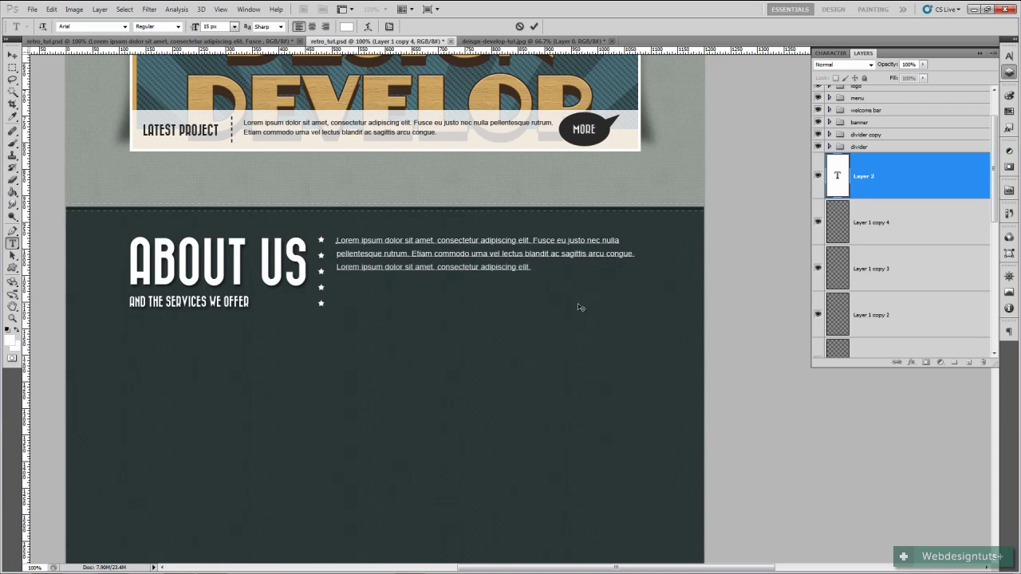
pyautogui.click(533, 26)
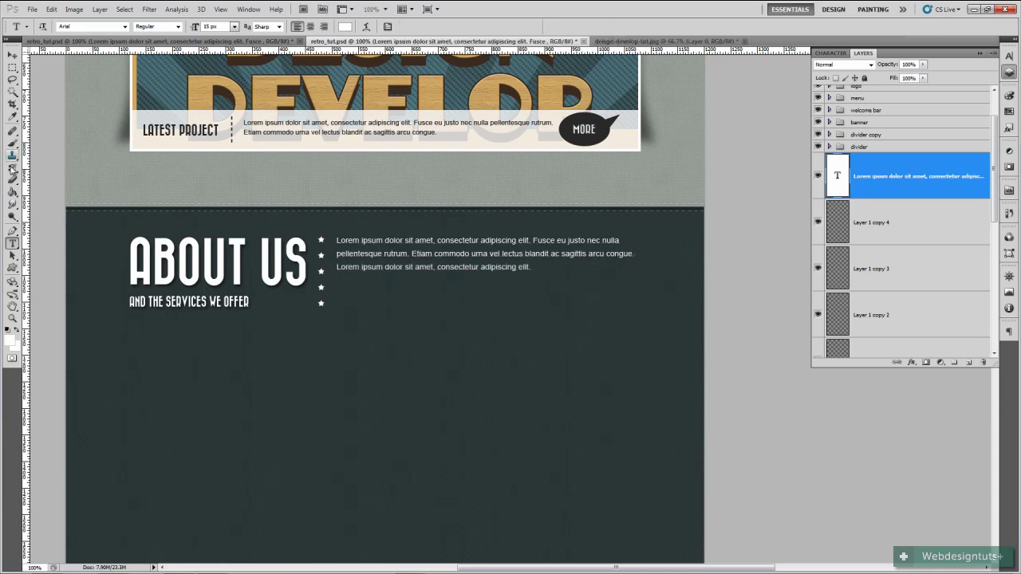
# - Group the five star layers and rename the group STARS
pyautogui.click(12, 55)
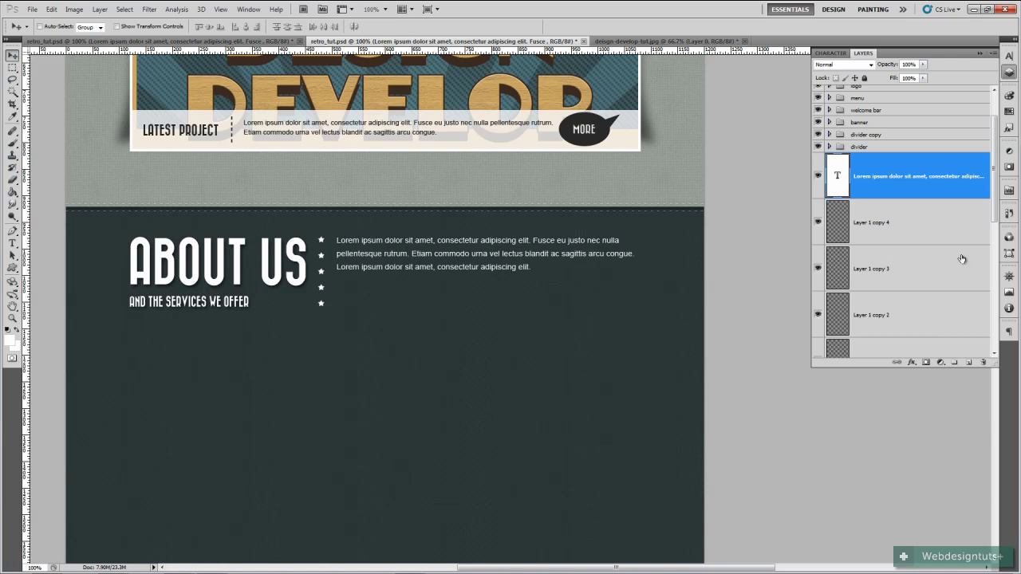
pyautogui.click(902, 224)
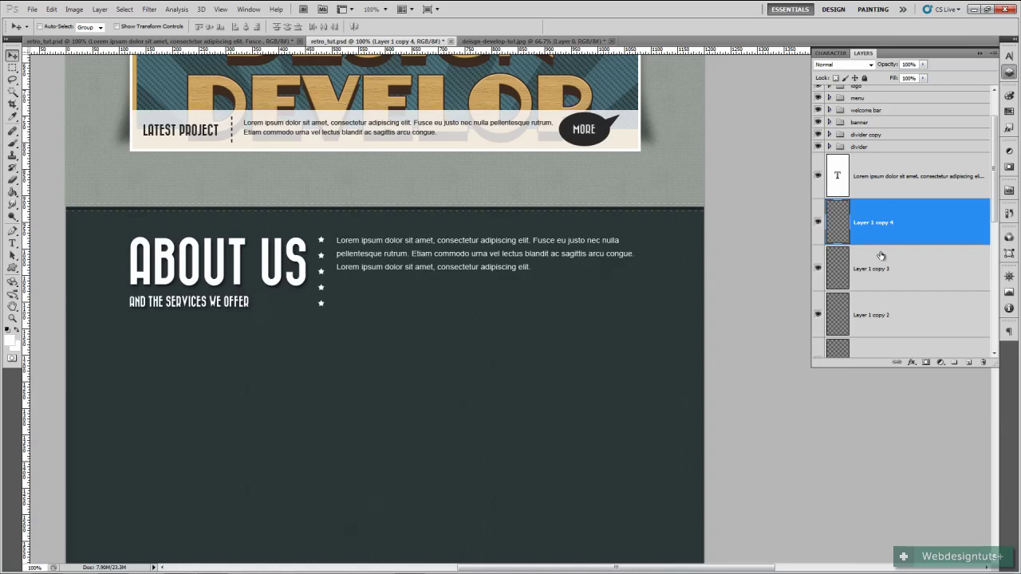
pyautogui.scroll(-2, 880, 257)
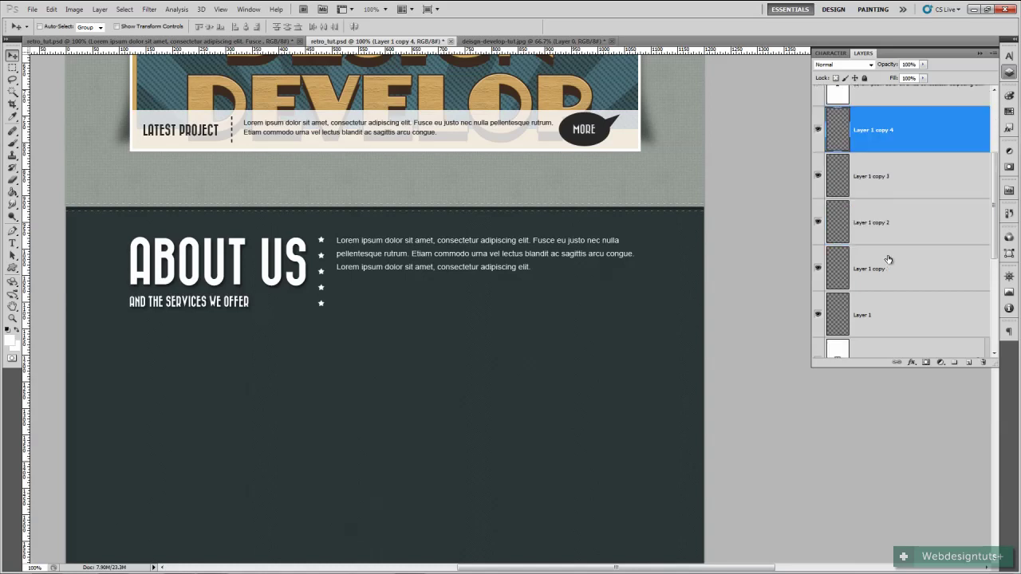
pyautogui.keyDown('shift'); pyautogui.click(894, 312); pyautogui.keyUp('shift')
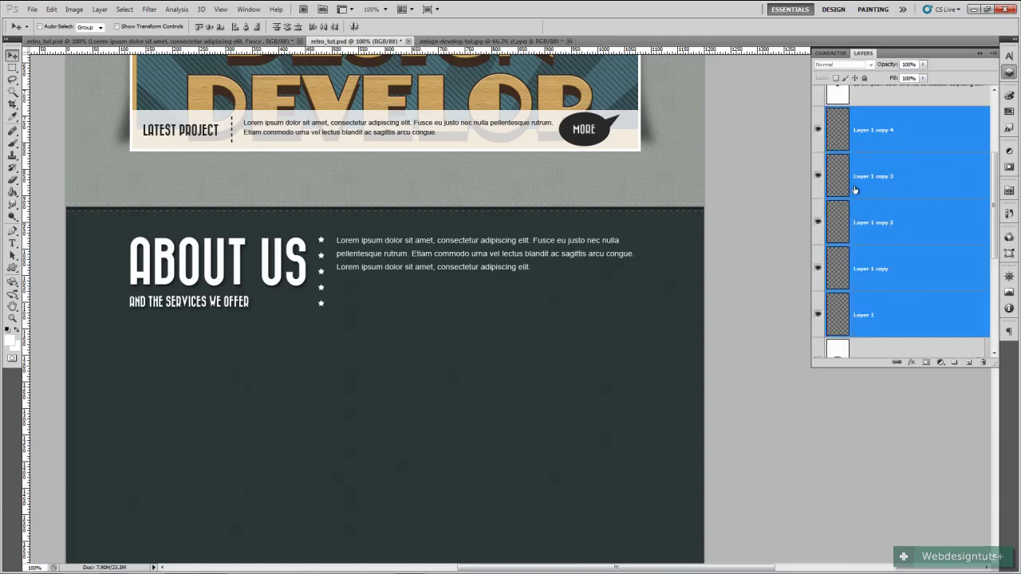
pyautogui.hotkey('ctrl', 'g')
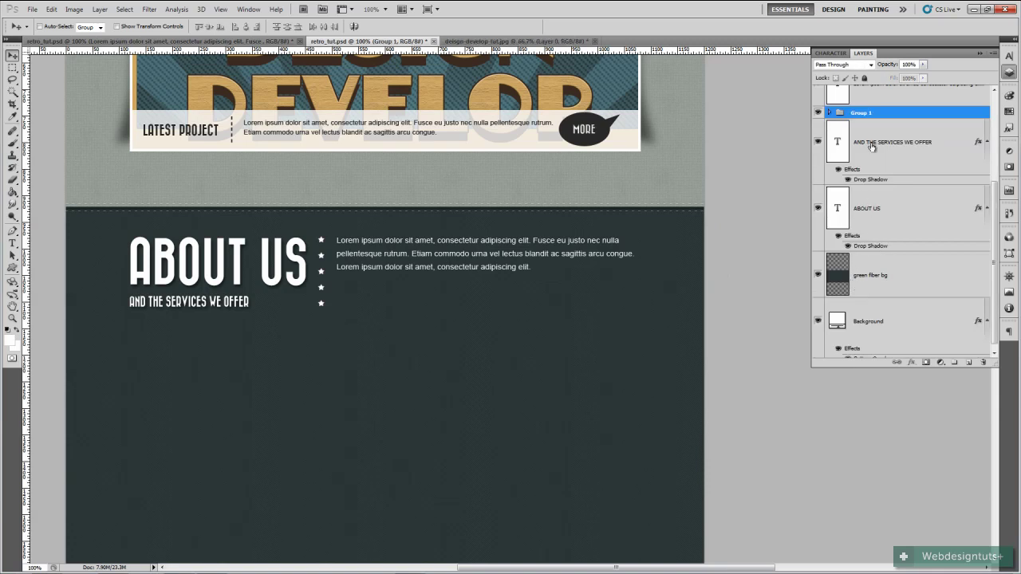
pyautogui.doubleClick(861, 112)
pyautogui.write('abo')
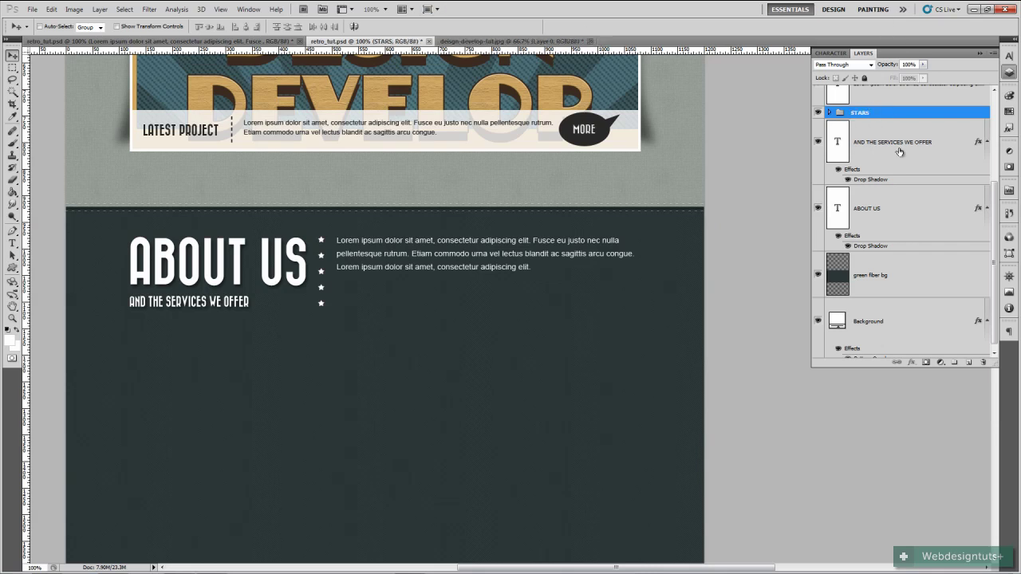
# - Check the LEARN MORE button in the reference design, then add a new layer above the paragraph and choose the Rounded Rectangle tool
pyautogui.click(901, 153)
pyautogui.click(903, 228)
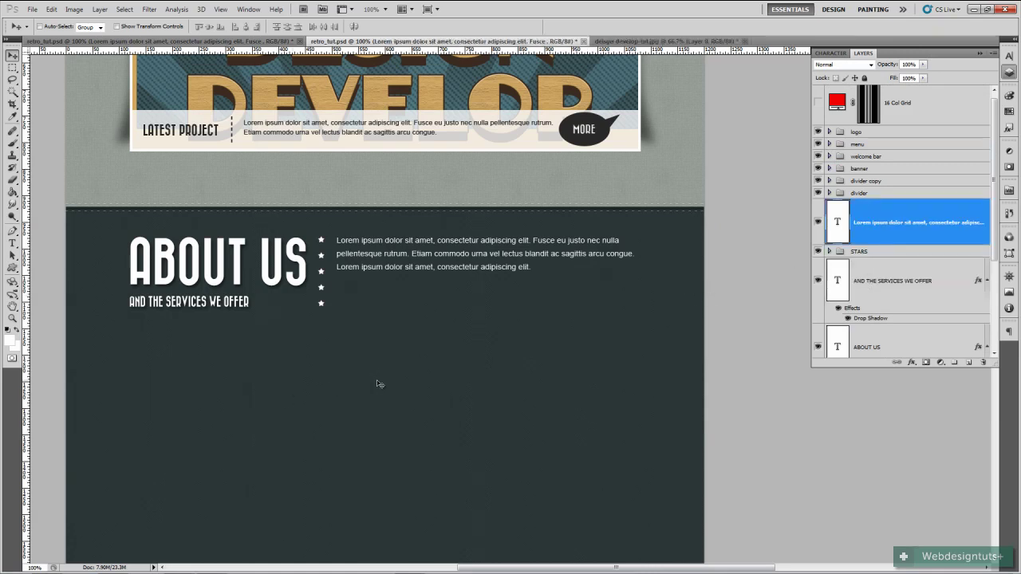
pyautogui.click(185, 41)
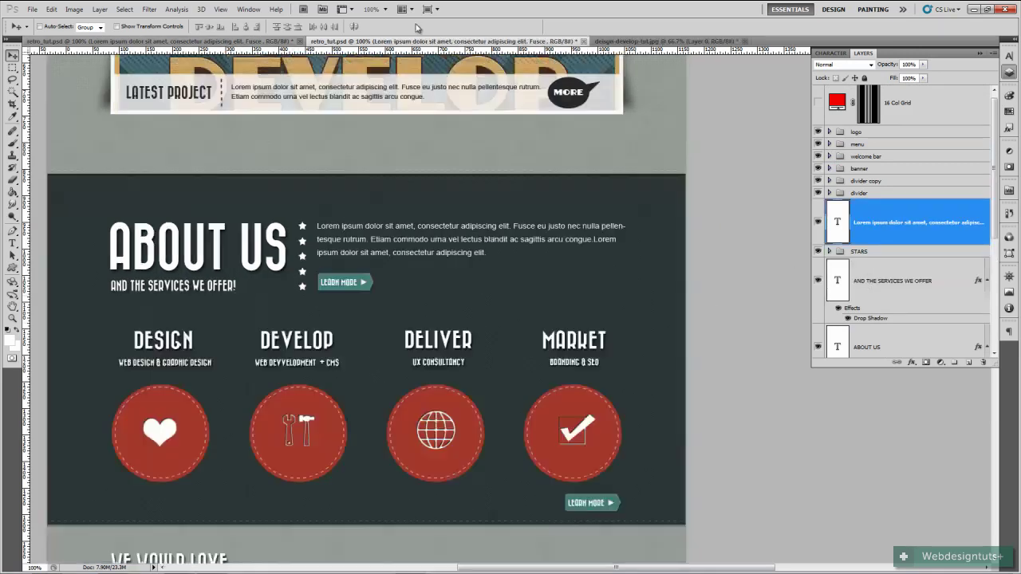
pyautogui.click(226, 42)
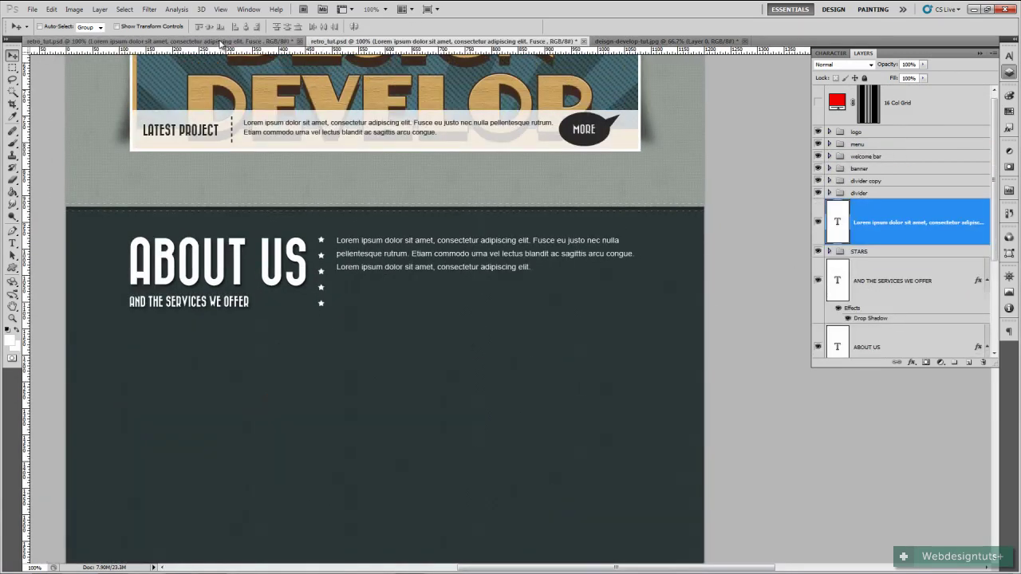
pyautogui.click(363, 42)
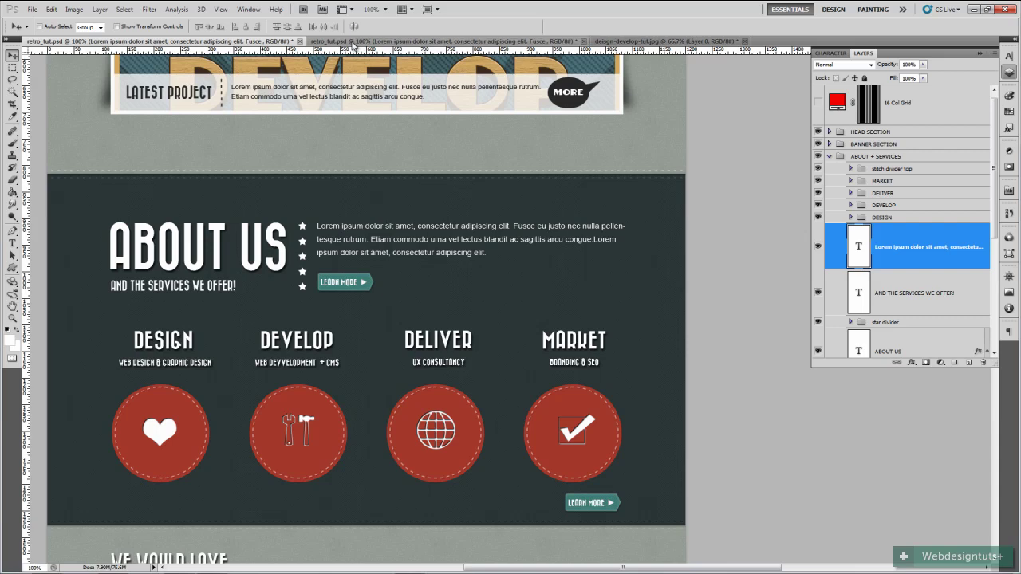
pyautogui.click(159, 40)
pyautogui.click(963, 363)
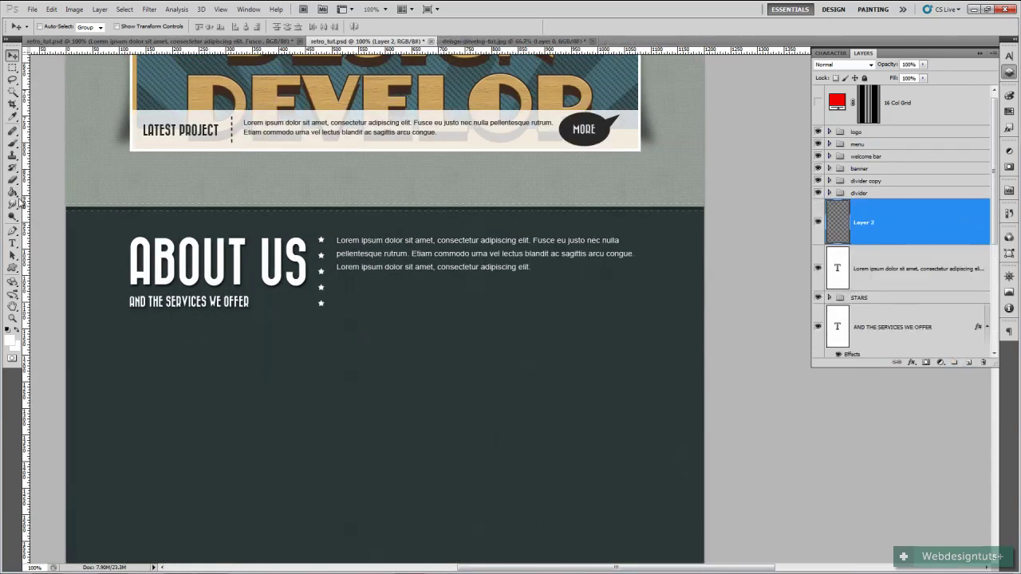
pyautogui.click(11, 268)
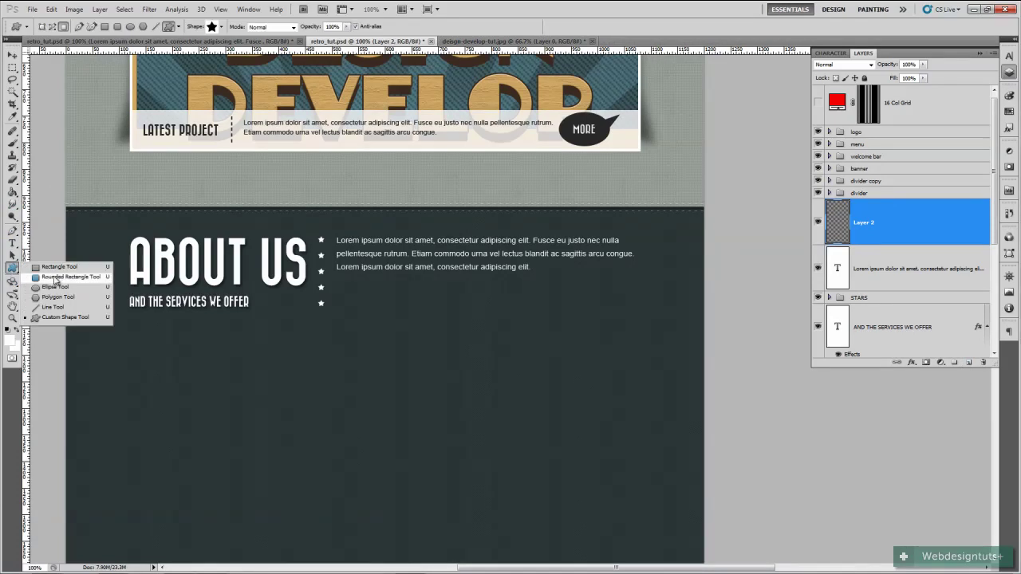
pyautogui.click(56, 277)
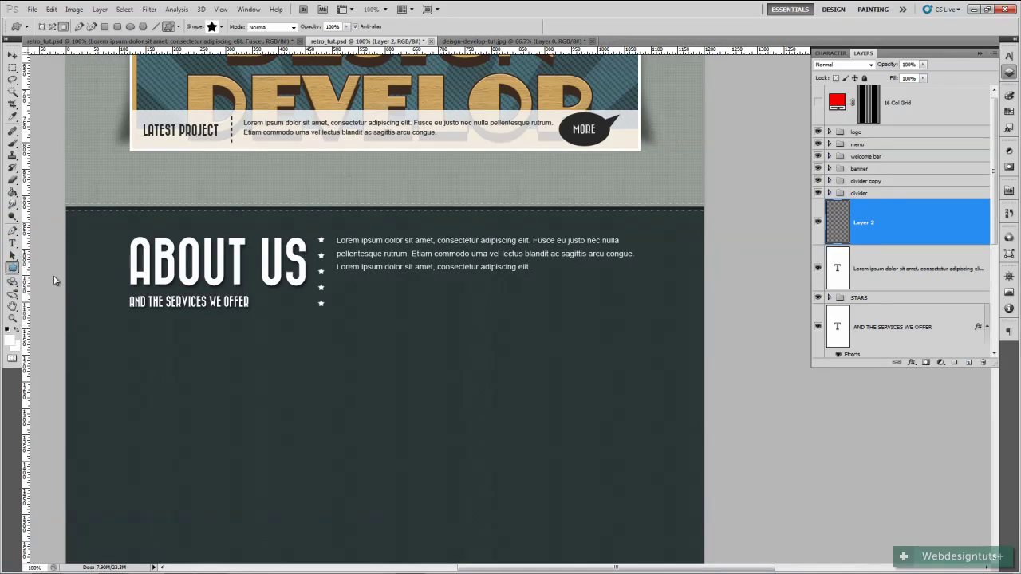
# - Set the foreground colour to teal #529690, sampled from the round WD logo badge with Only Web Colors turned off
pyautogui.click(11, 342)
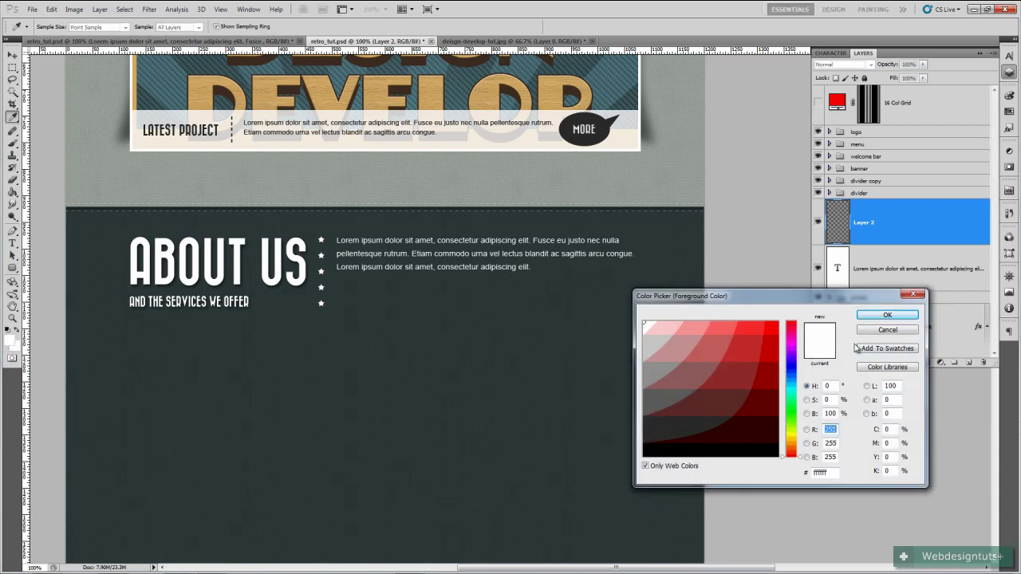
pyautogui.click(884, 315)
pyautogui.scroll(5, 512, 330)
pyautogui.scroll(10, 512, 331)
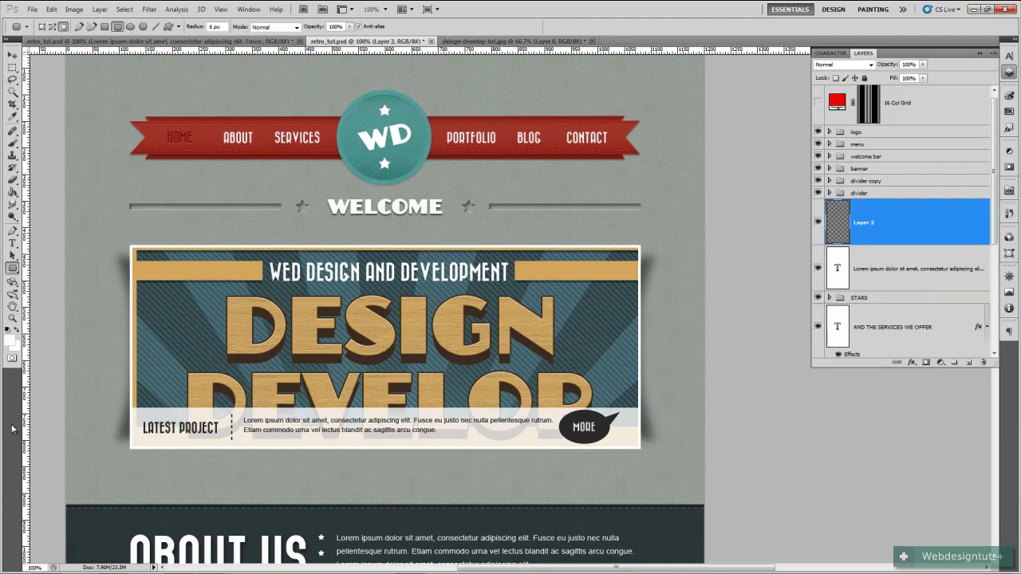
pyautogui.click(11, 342)
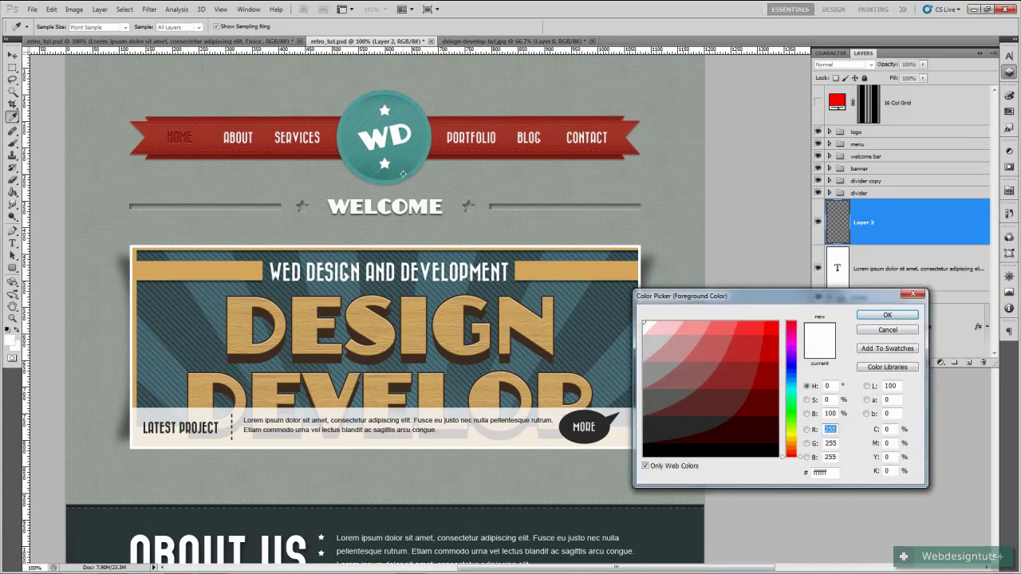
pyautogui.click(403, 174)
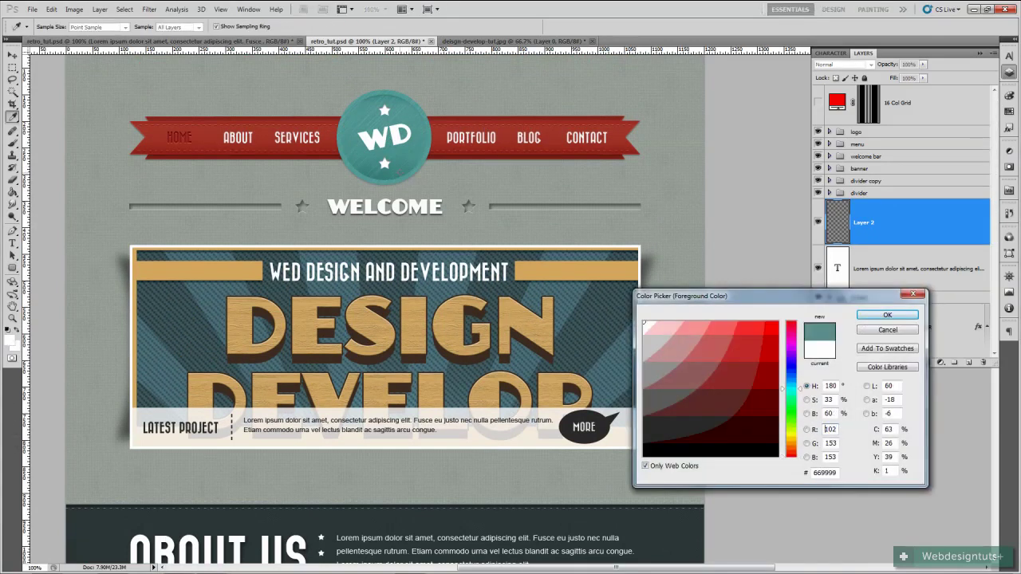
pyautogui.click(644, 466)
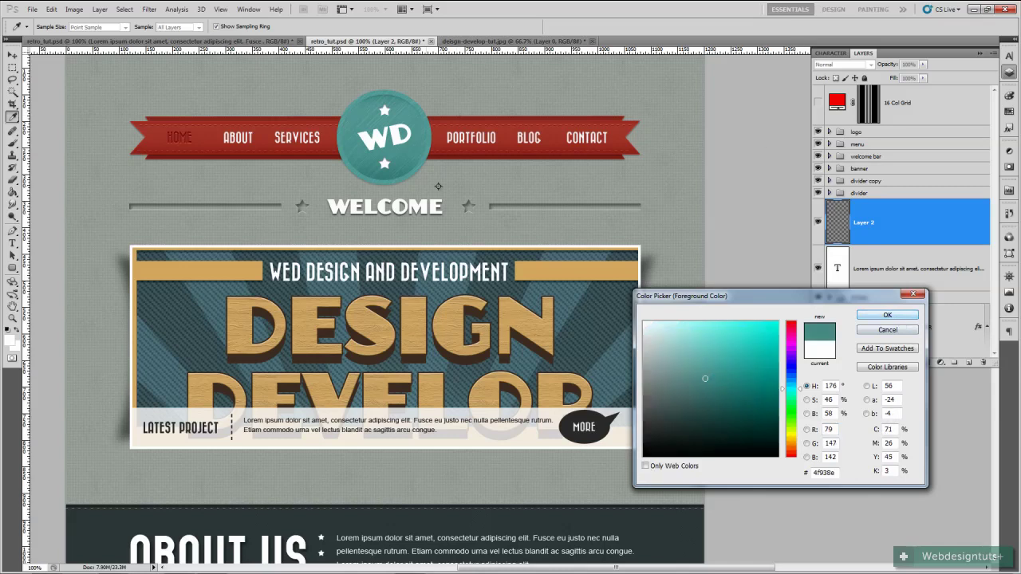
pyautogui.click(403, 169)
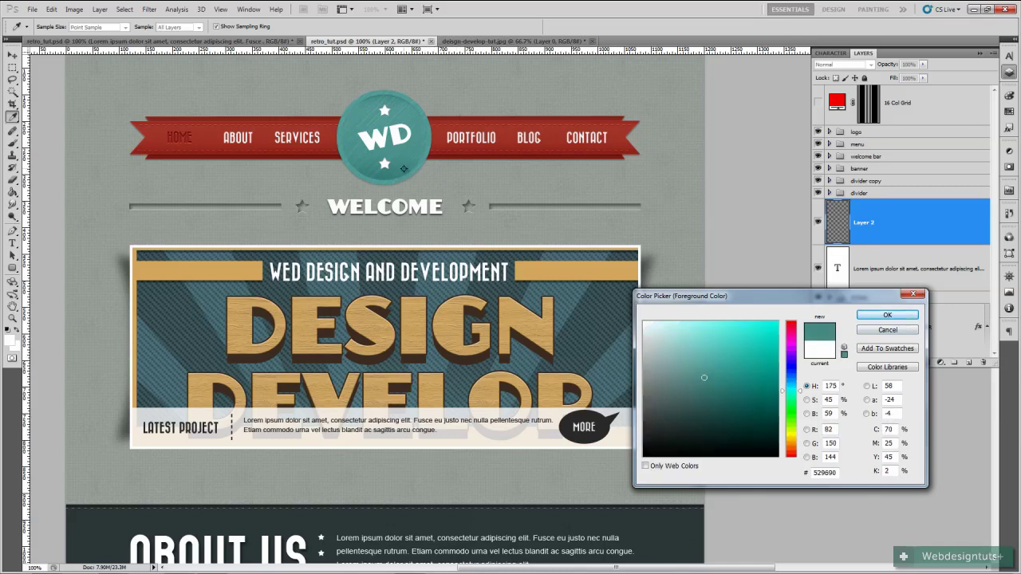
pyautogui.click(887, 315)
# - Draw a teal rounded rectangle with a 6 px radius below the paragraph and cut off its rounded right end
pyautogui.press('u')
pyautogui.scroll(-5, 362, 365)
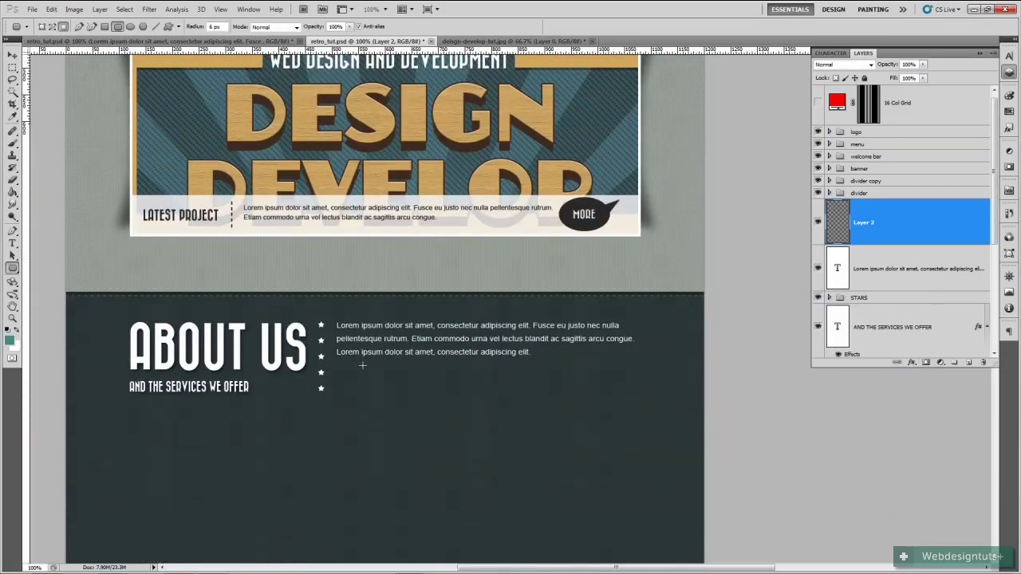
pyautogui.moveTo(334, 375); pyautogui.dragTo(393, 390)
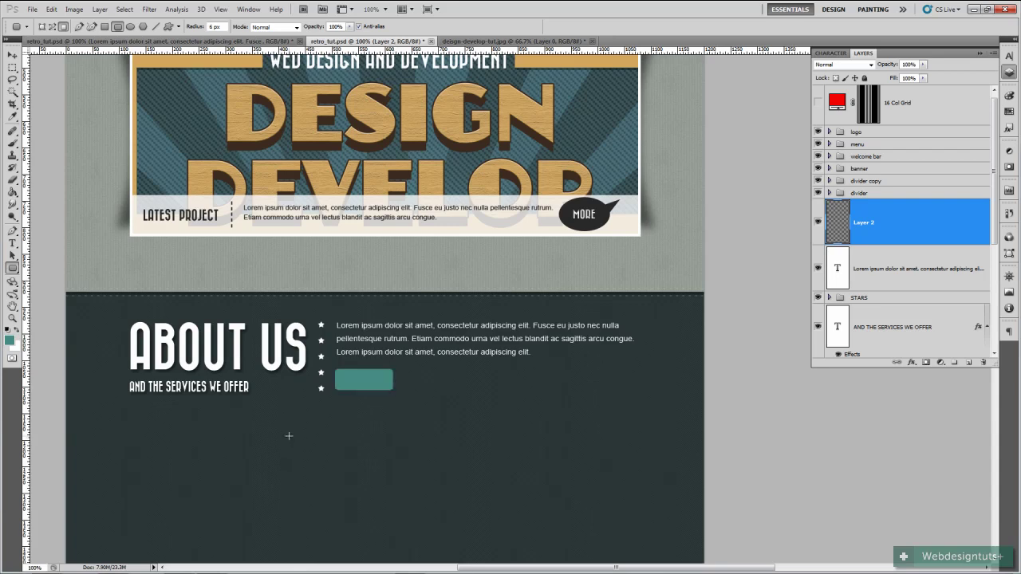
pyautogui.click(13, 68)
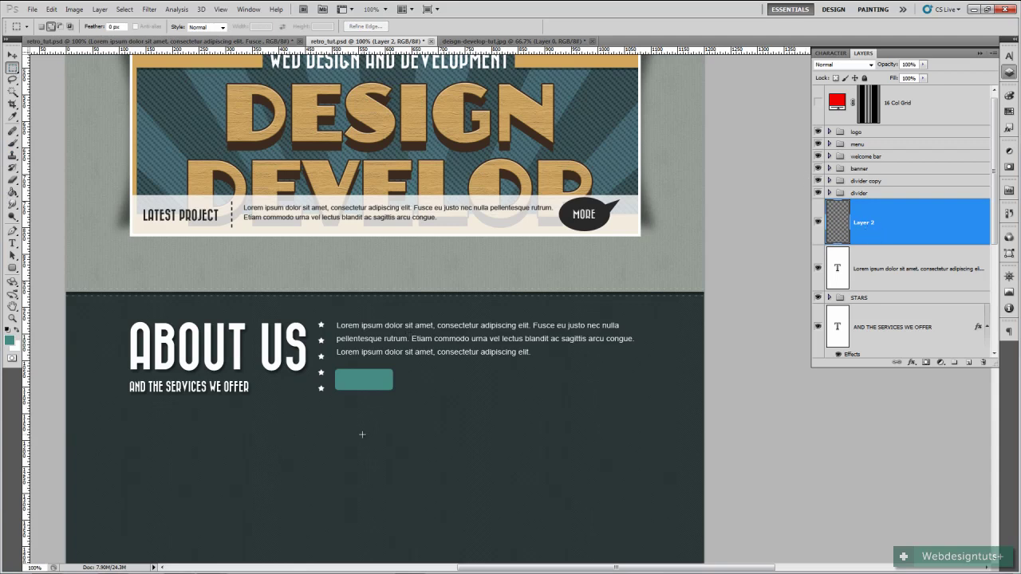
pyautogui.moveTo(403, 362); pyautogui.dragTo(388, 349)
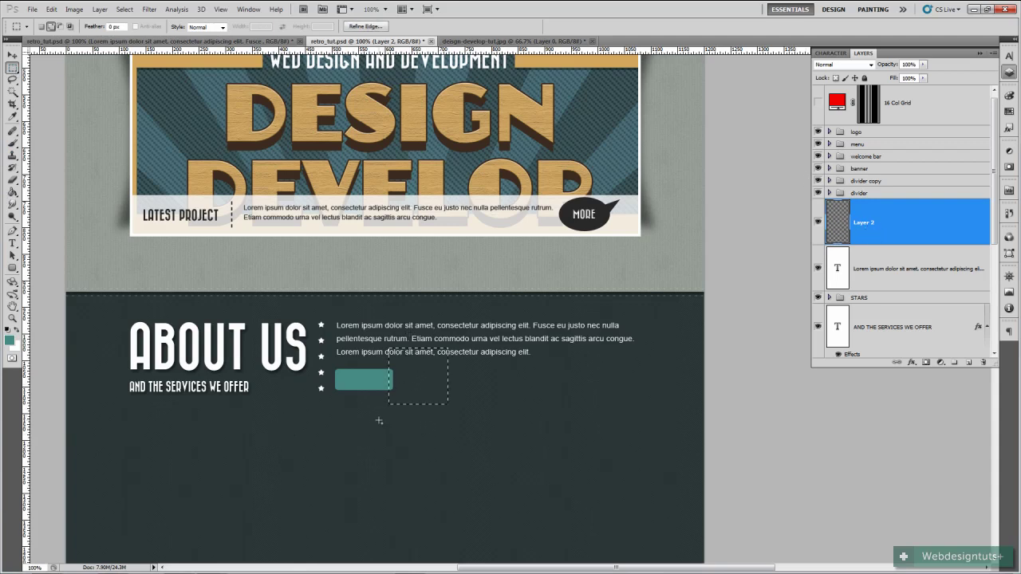
pyautogui.click(386, 431)
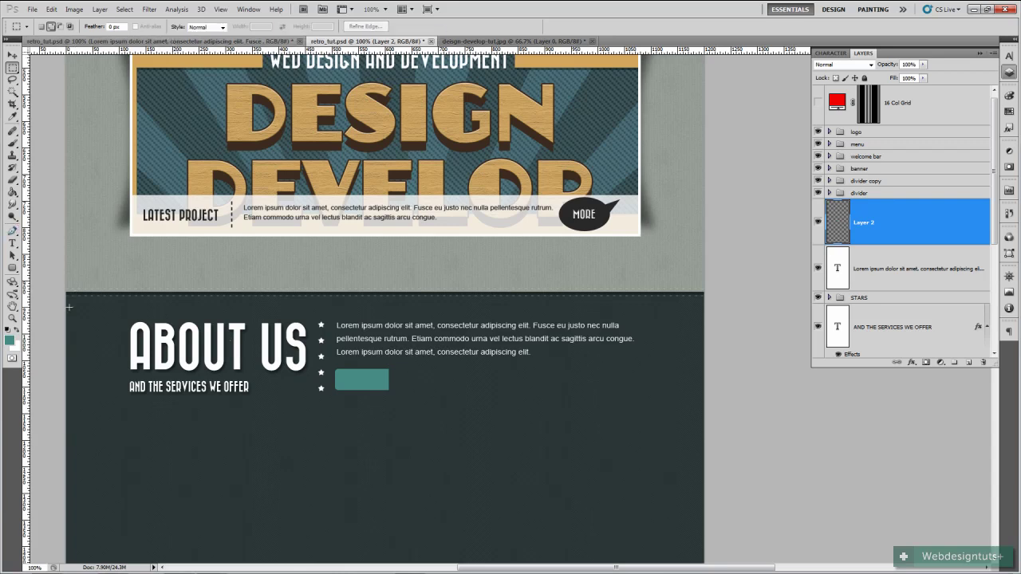
# - Place horizontal guides along the button shape's top, middle and bottom, and a vertical guide just beyond its cut end
pyautogui.scroll(2, 69, 306)
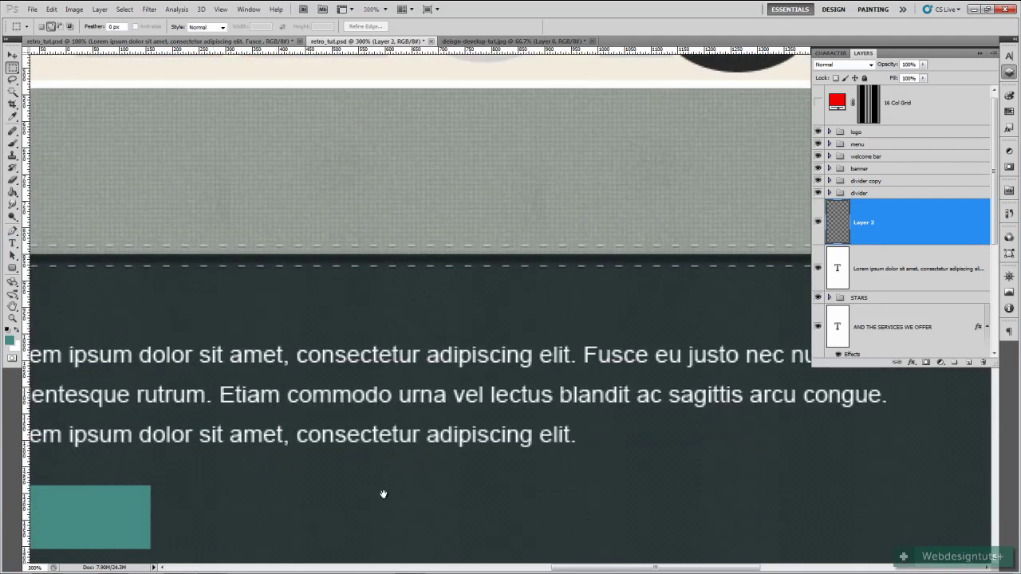
pyautogui.moveTo(383, 495); pyautogui.dragTo(708, 205)
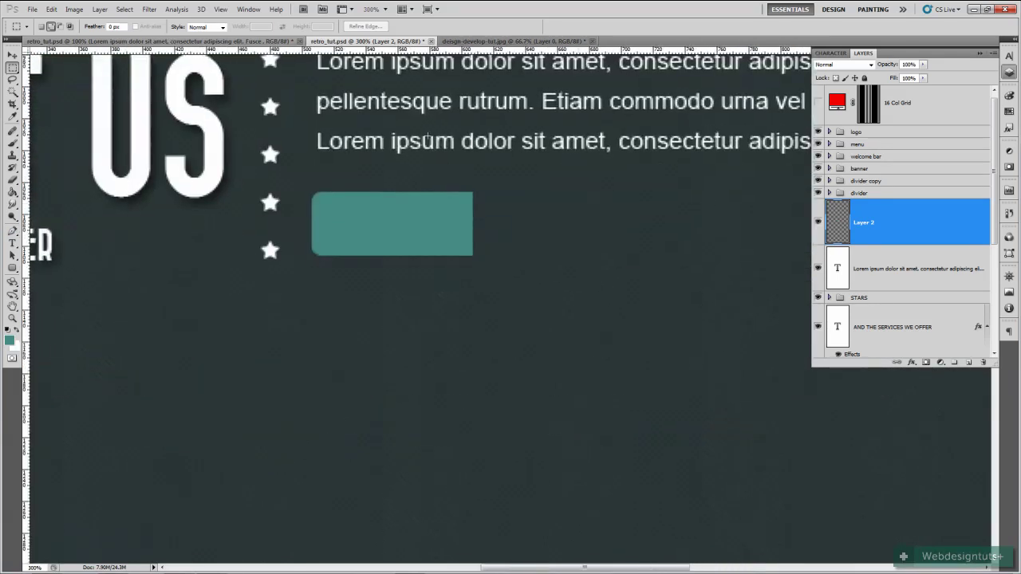
pyautogui.click(12, 55)
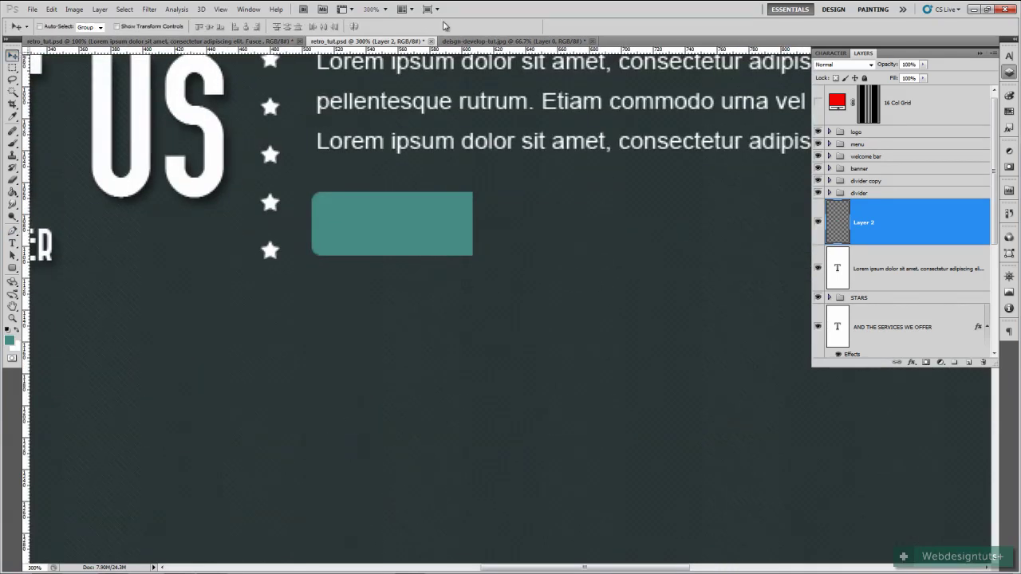
pyautogui.moveTo(514, 52); pyautogui.dragTo(513, 191)
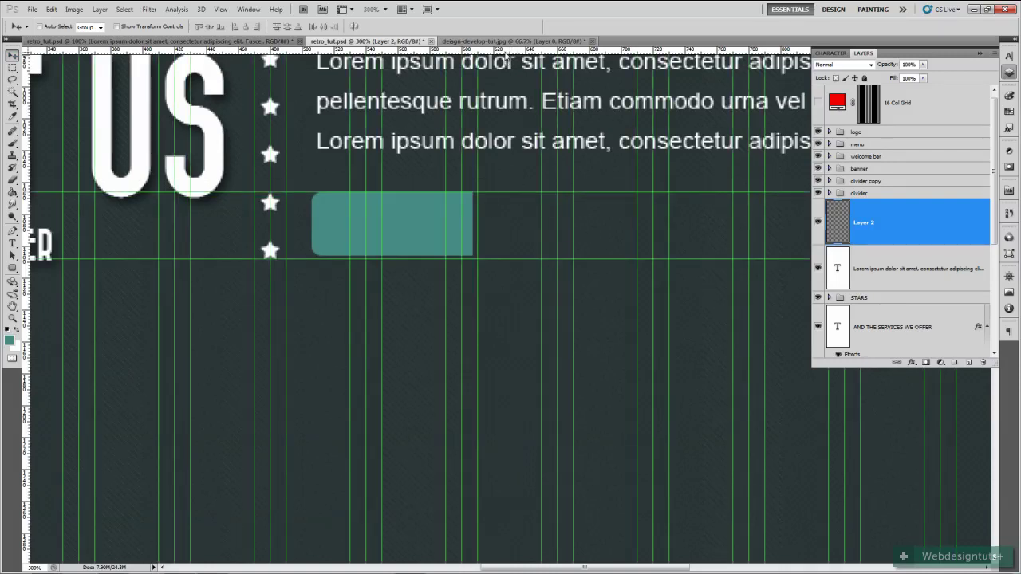
pyautogui.moveTo(506, 54)
pyautogui.mouseDown()
pyautogui.moveTo(489, 255)
pyautogui.moveTo(505, 118)
pyautogui.moveTo(493, 53)
pyautogui.mouseUp()
pyautogui.moveTo(513, 258); pyautogui.dragTo(511, 256)
pyautogui.moveTo(494, 54); pyautogui.dragTo(485, 225)
pyautogui.moveTo(30, 226); pyautogui.dragTo(487, 192)
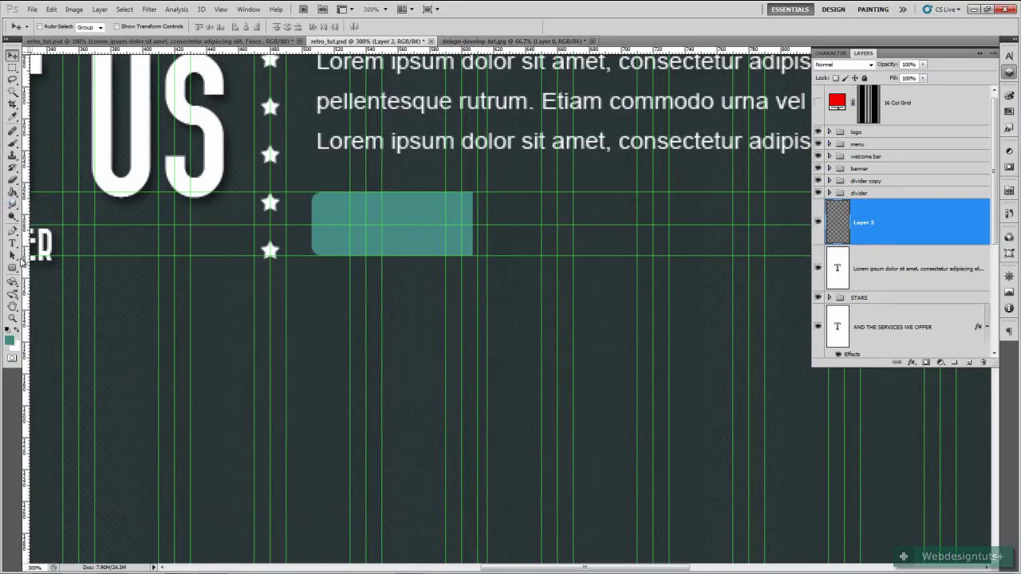
# - Trace a pointed tip at the button's cut end with the Pen tool in Paths mode and convert the path to an anti-aliased selection
pyautogui.click(12, 230)
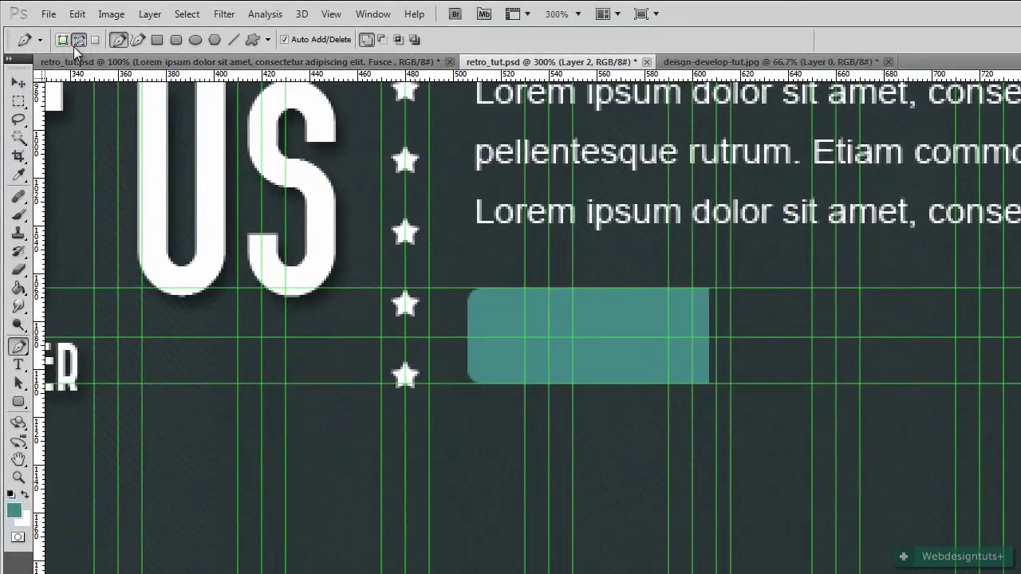
pyautogui.click(79, 40)
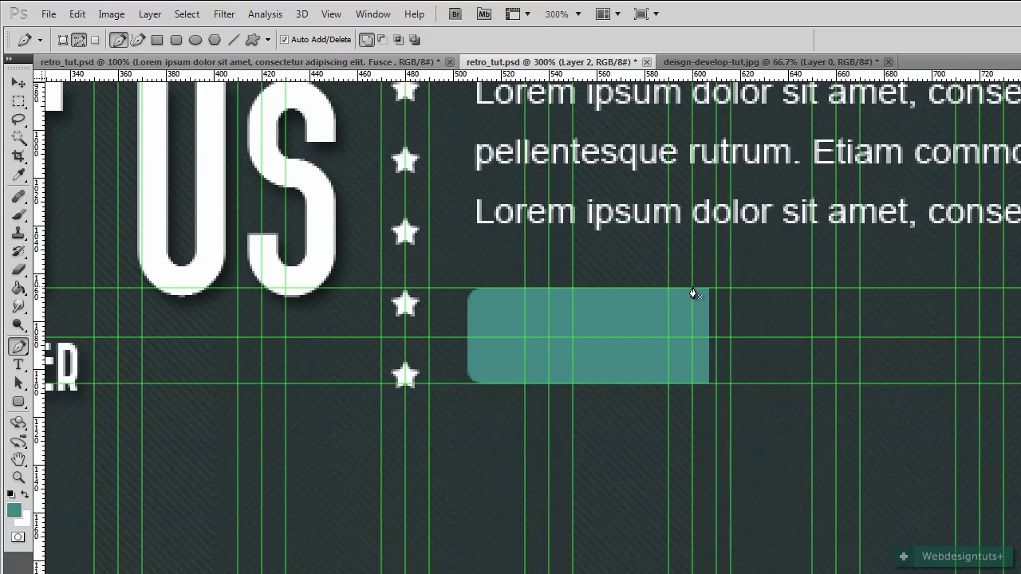
pyautogui.hotkey('ctrl', '+')
pyautogui.hotkey('ctrl', '+')
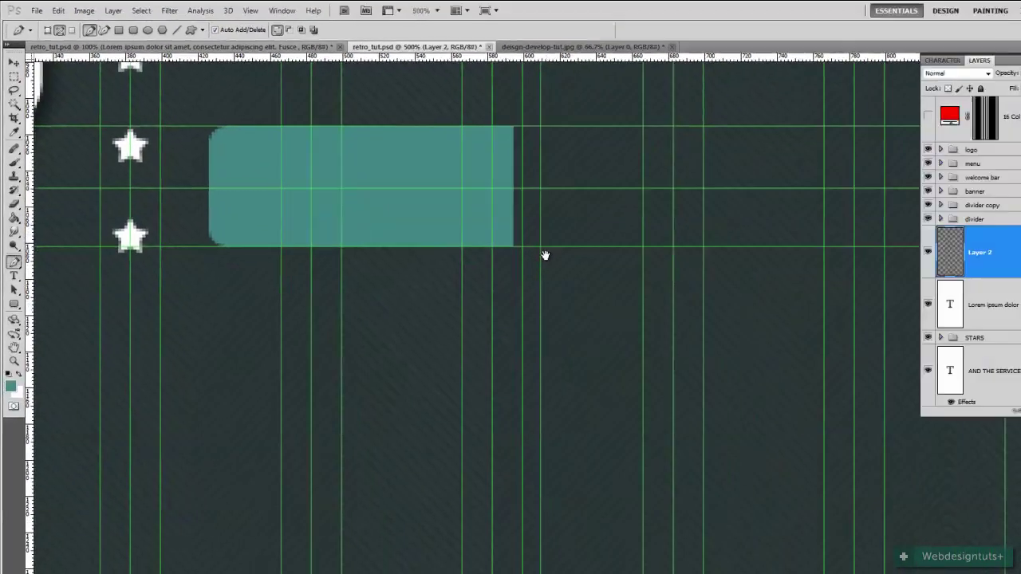
pyautogui.scroll(5, 806, 378)
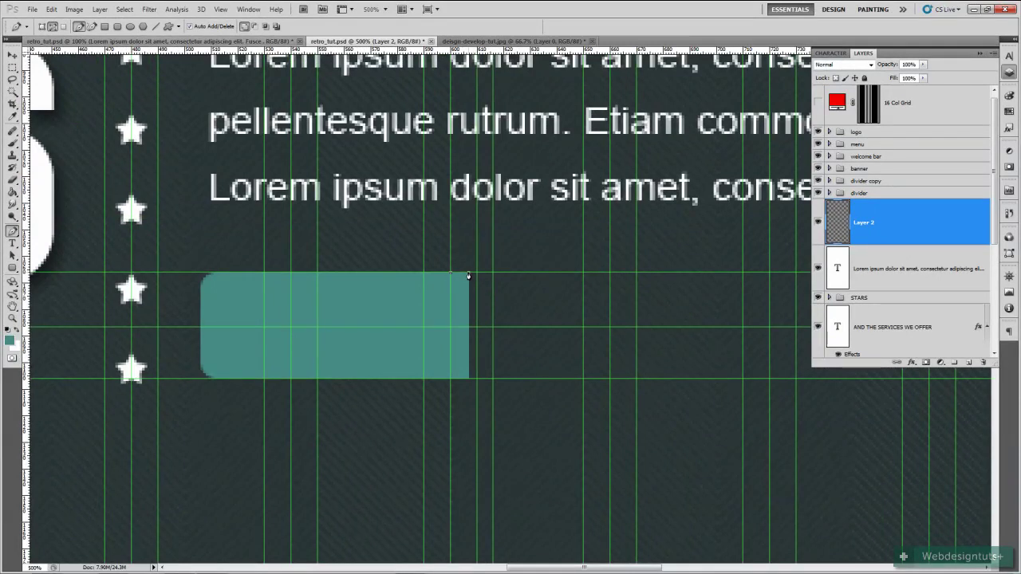
pyautogui.click(492, 328)
pyautogui.click(469, 380)
pyautogui.click(451, 277)
pyautogui.rightClick(464, 315)
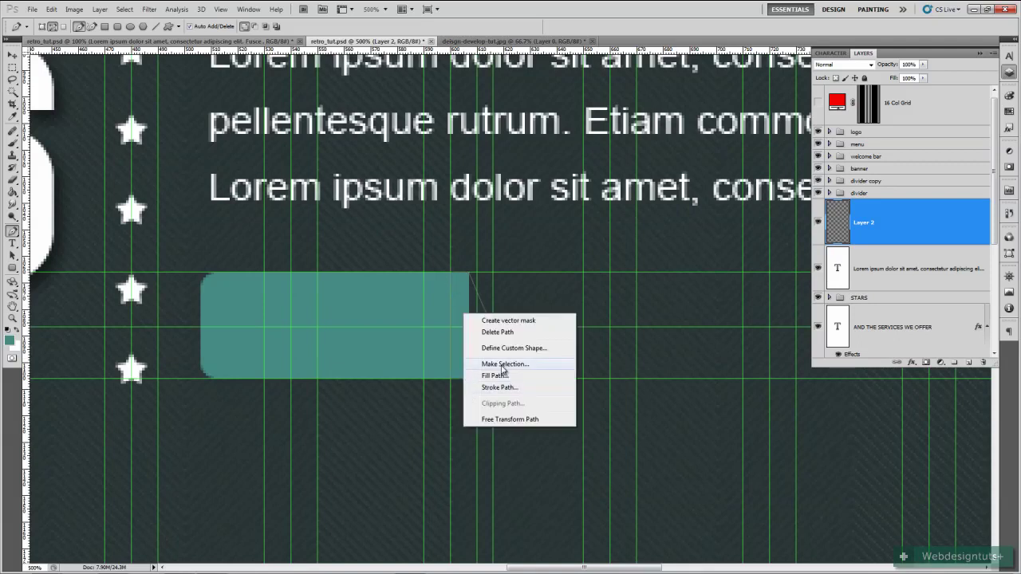
pyautogui.click(502, 365)
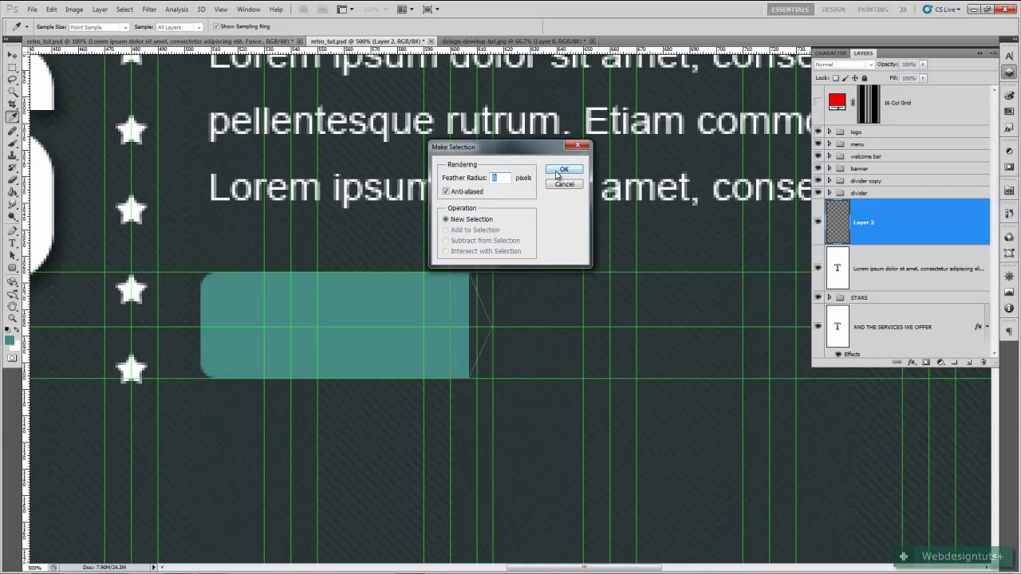
pyautogui.click(565, 169)
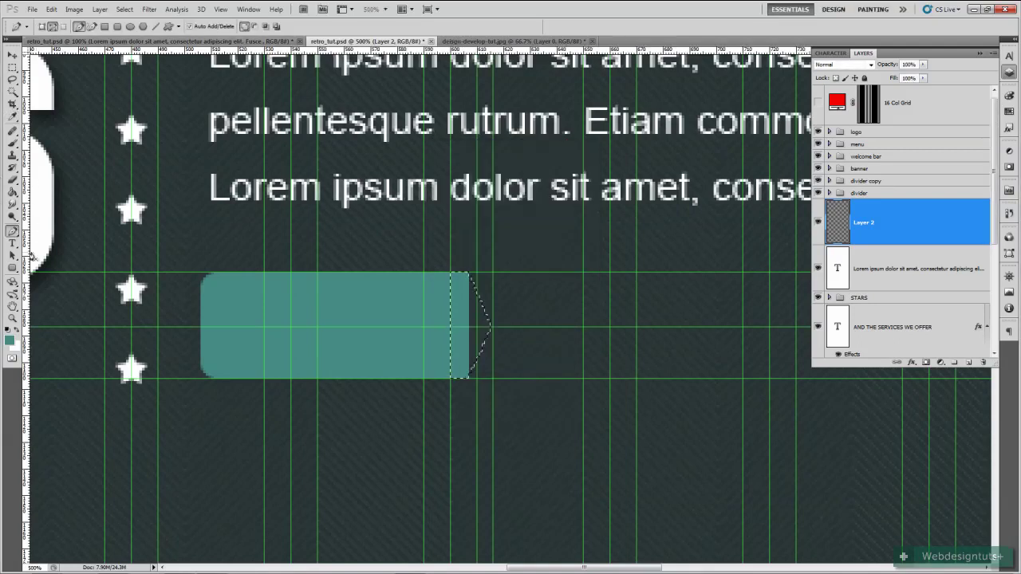
# - Fill the tip selection with the teal foreground colour on a new layer, deselect it and hide the guides
pyautogui.click(13, 194)
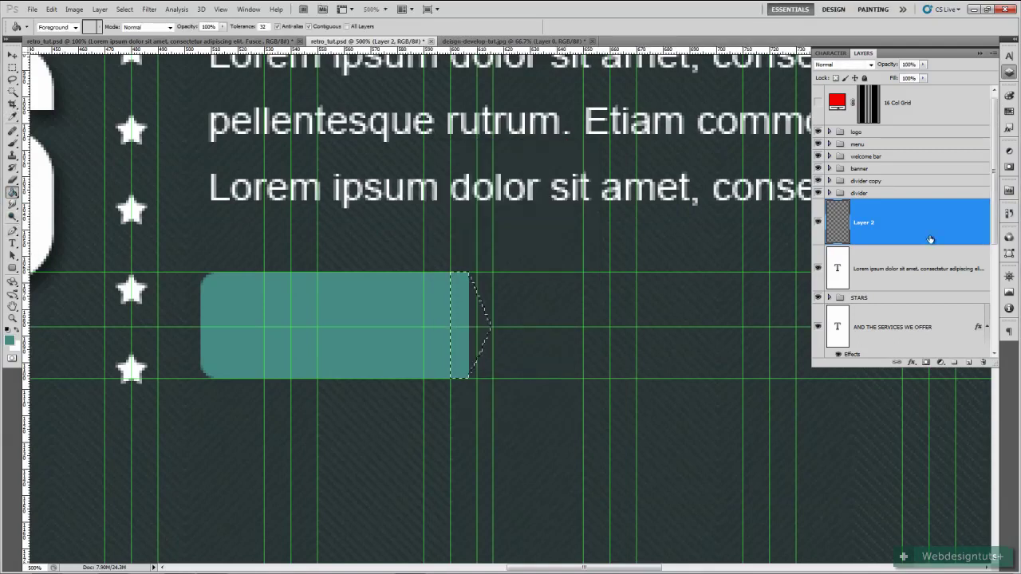
pyautogui.click(970, 363)
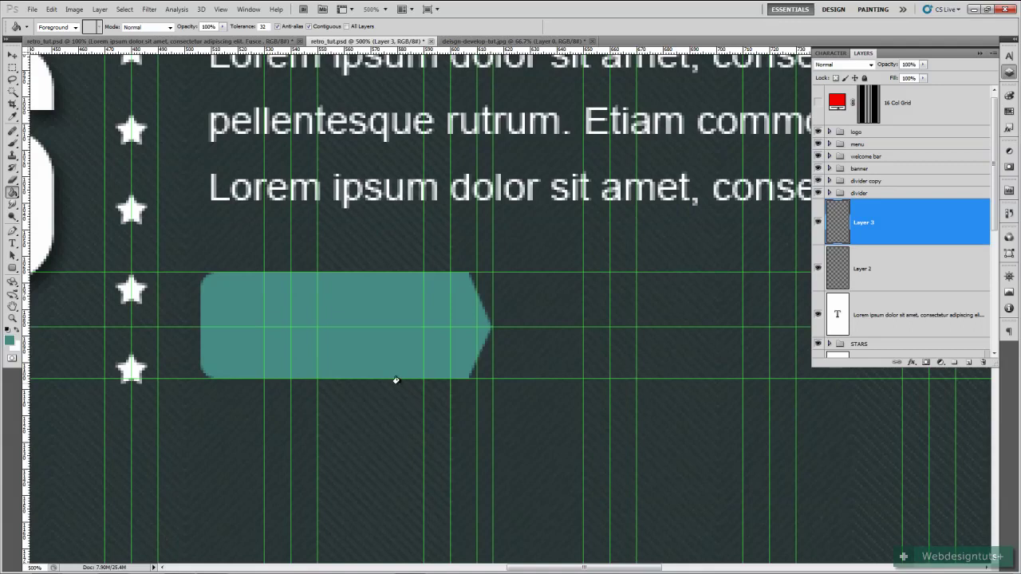
pyautogui.hotkey('ctrl', ';')
pyautogui.hotkey('ctrl', '-')
pyautogui.hotkey('ctrl', '-')
pyautogui.hotkey('ctrl', '-')
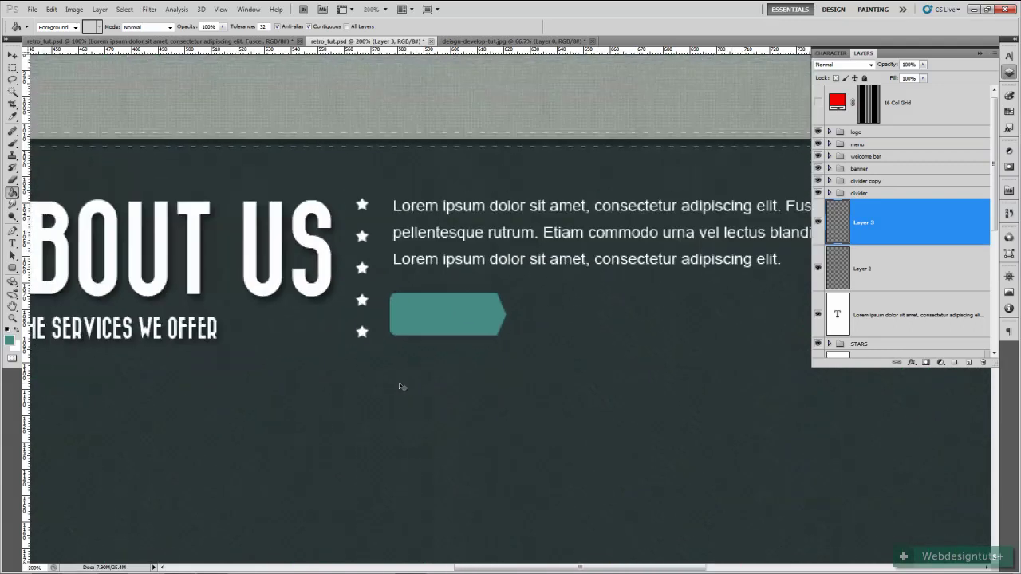
pyautogui.hotkey('ctrl', '-')
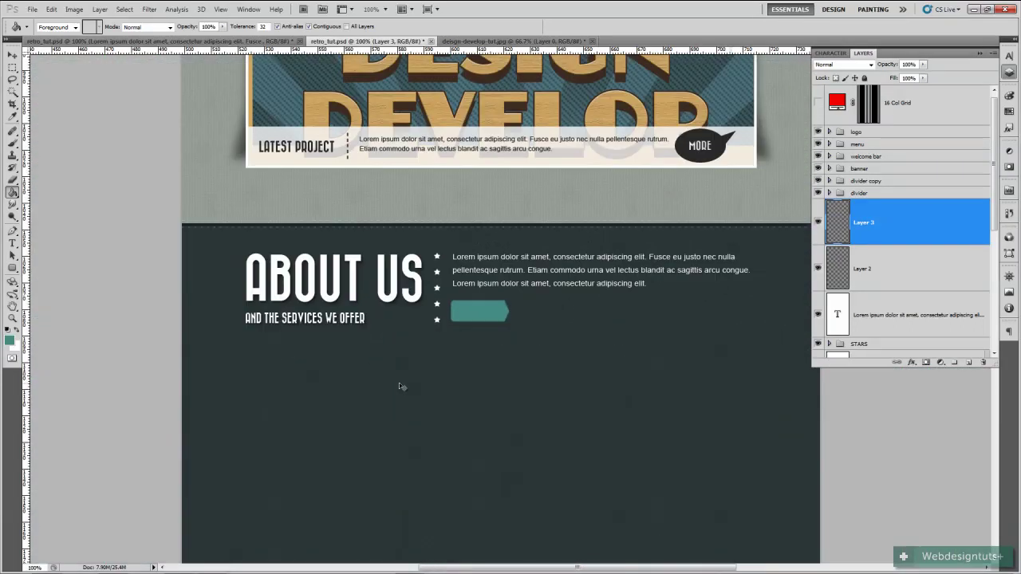
# - Merge the tip and rectangle layers, and reduce the merged button's height to 87.5% from its top edge
pyautogui.keyDown('shift'); pyautogui.click(894, 269); pyautogui.keyUp('shift')
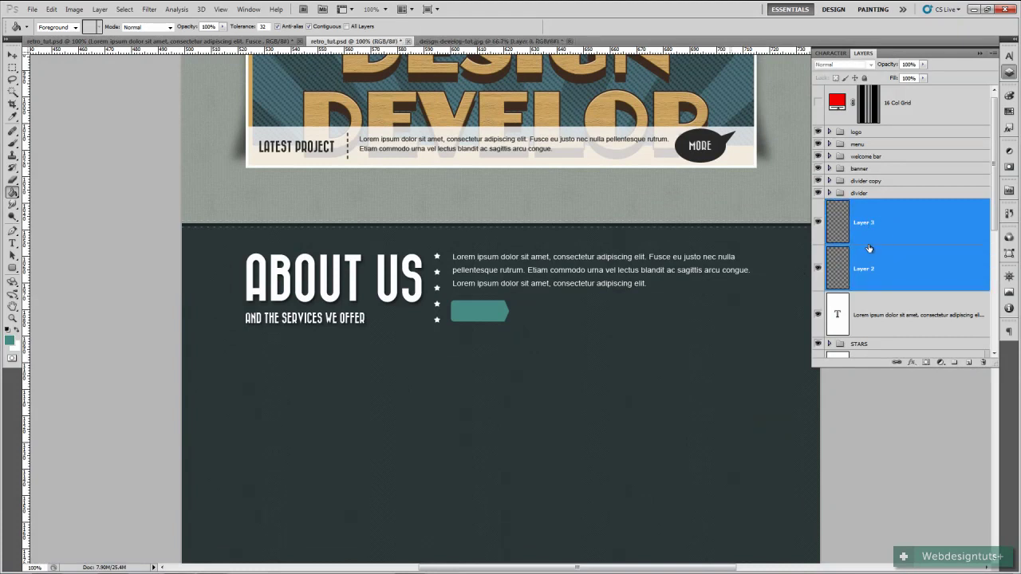
pyautogui.hotkey('ctrl', 'e')
pyautogui.hotkey('ctrl', 't')
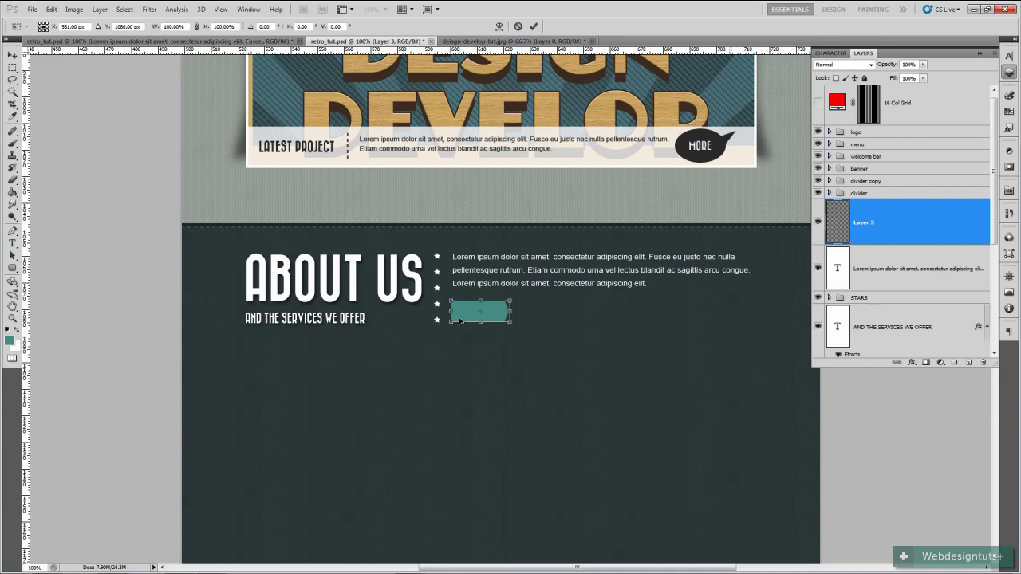
pyautogui.moveTo(480, 299); pyautogui.dragTo(480, 302)
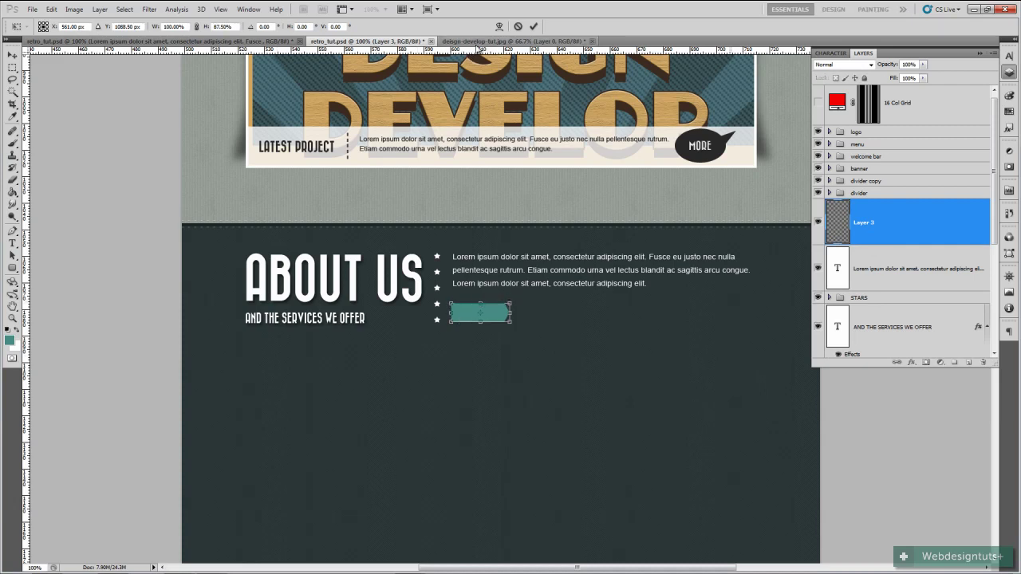
pyautogui.click(534, 26)
pyautogui.press('g')
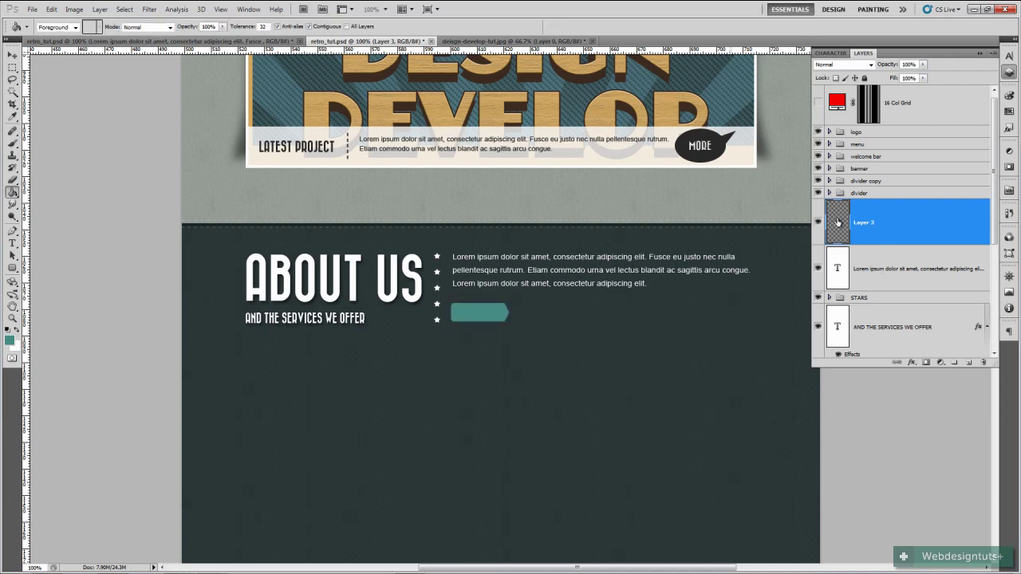
# - Add a Pattern Overlay effect with Soft Light blend mode to the teal arrow-shaped button layer
pyautogui.hotkey('ctrl', '+')
pyautogui.hotkey('ctrl', '+')
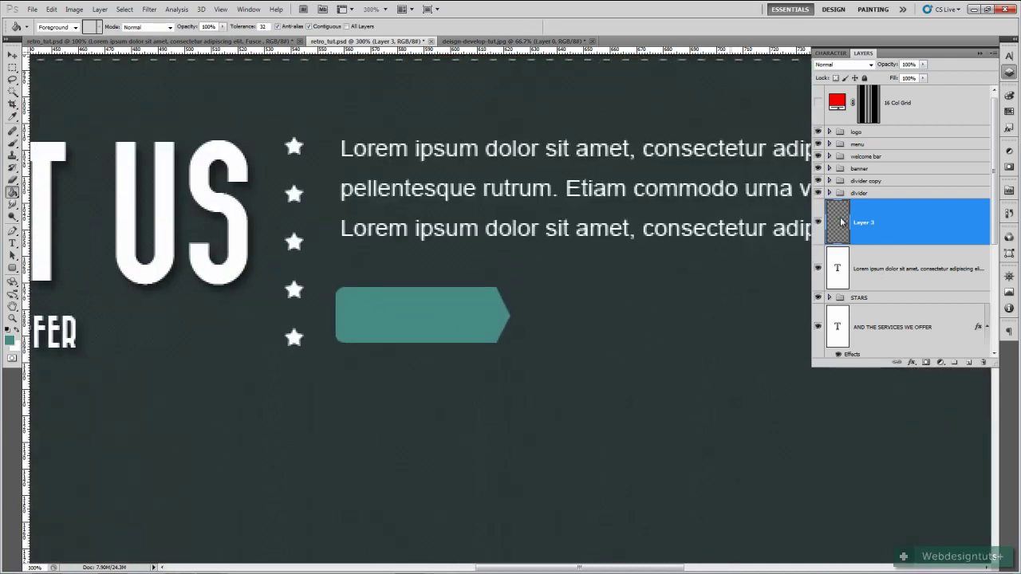
pyautogui.scroll(-3, 839, 160)
pyautogui.doubleClick(838, 106)
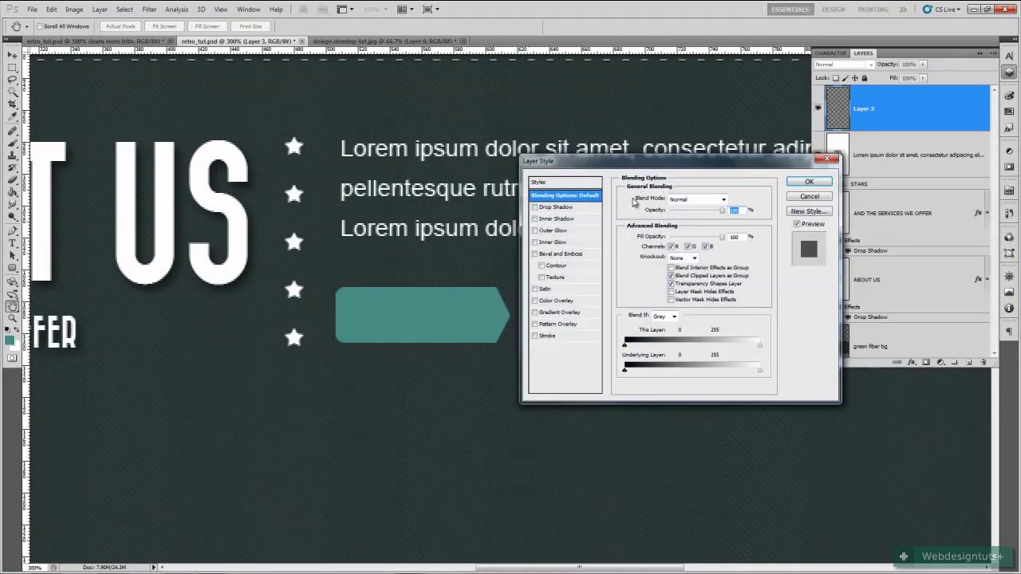
pyautogui.moveTo(661, 167); pyautogui.dragTo(679, 140)
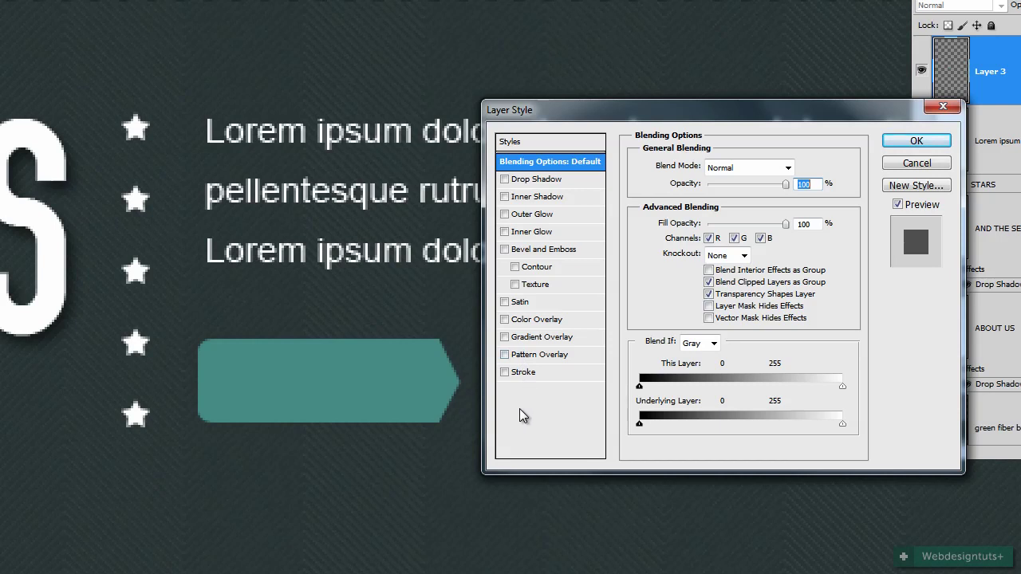
pyautogui.click(537, 356)
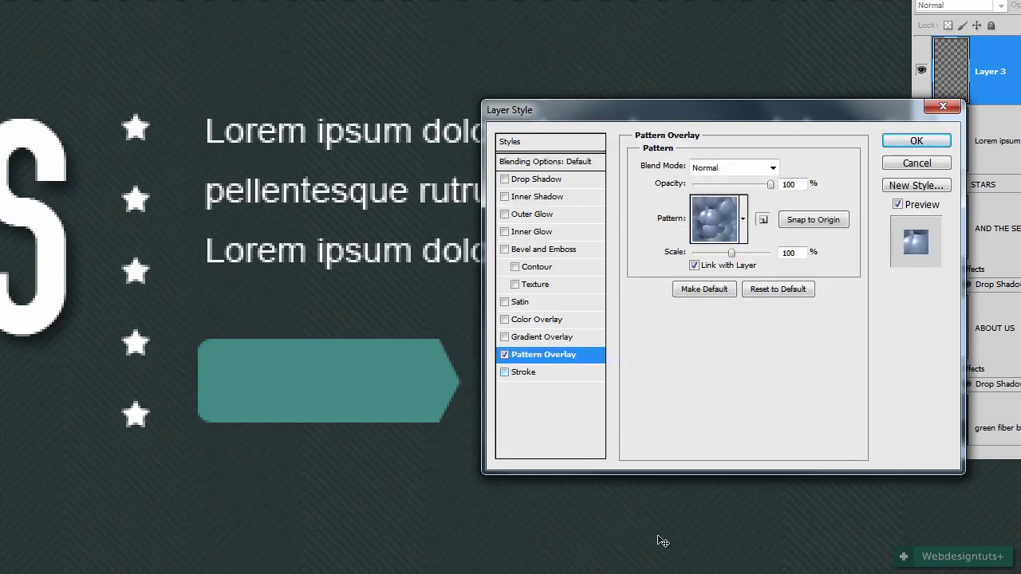
pyautogui.click(773, 167)
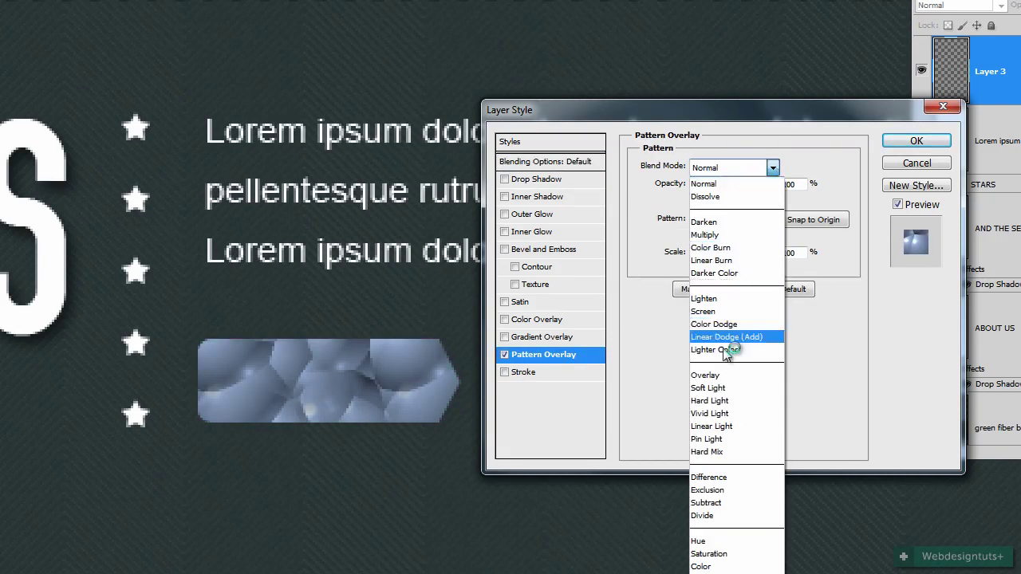
pyautogui.click(707, 390)
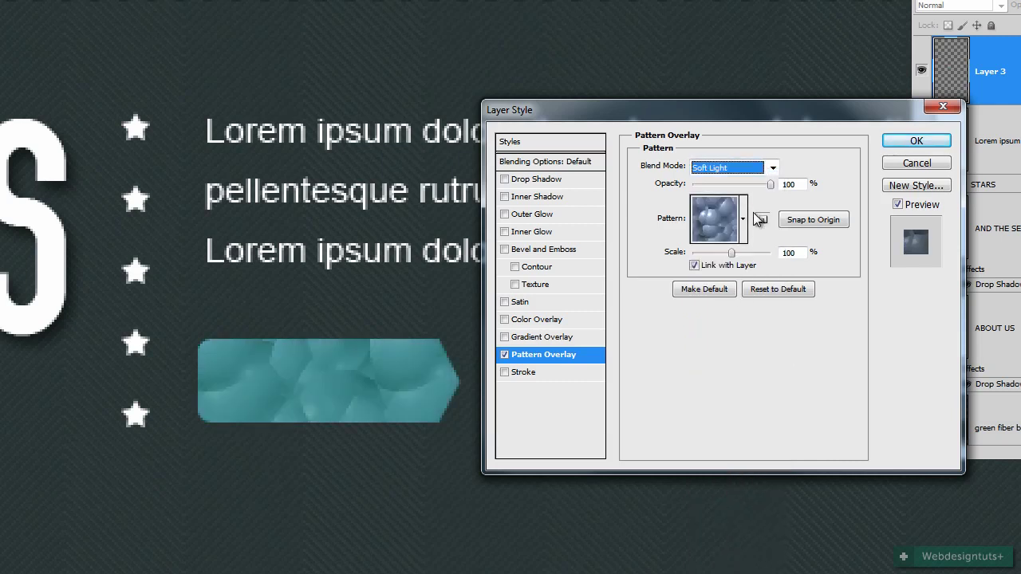
# - Choose the dark herringbone pattern for the button's overlay and set its opacity to 40%
pyautogui.click(744, 221)
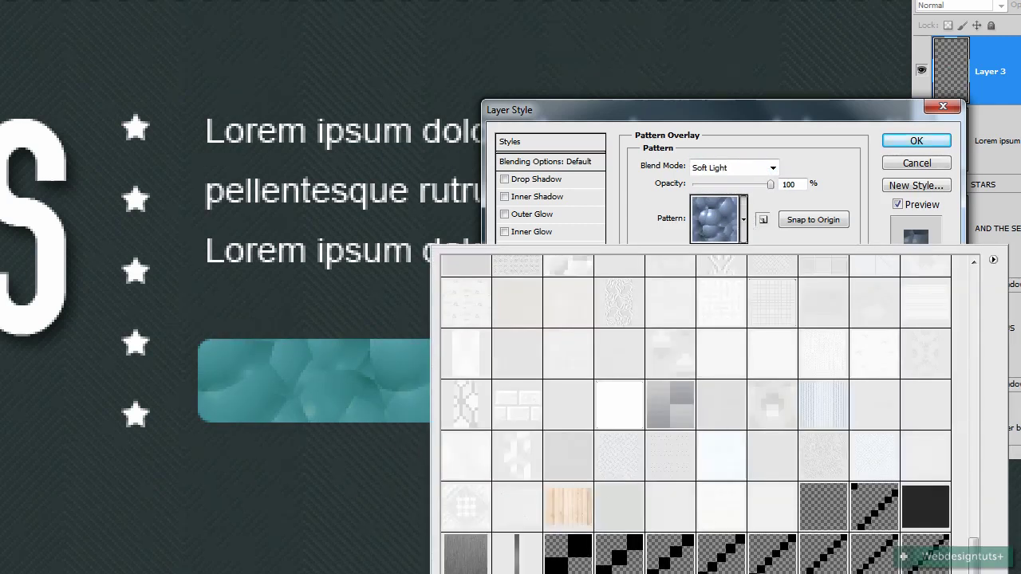
pyautogui.click(823, 507)
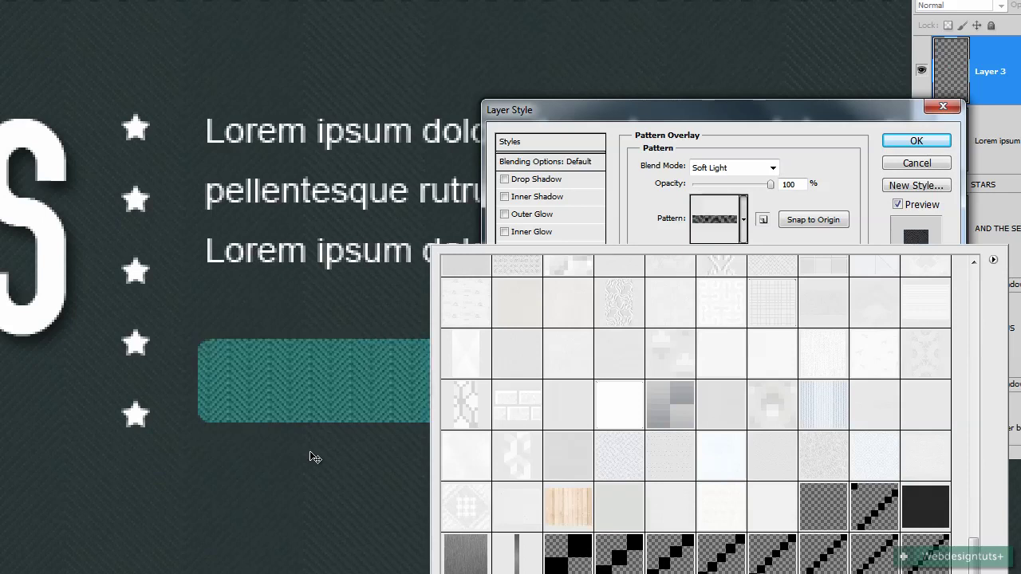
pyautogui.click(901, 114)
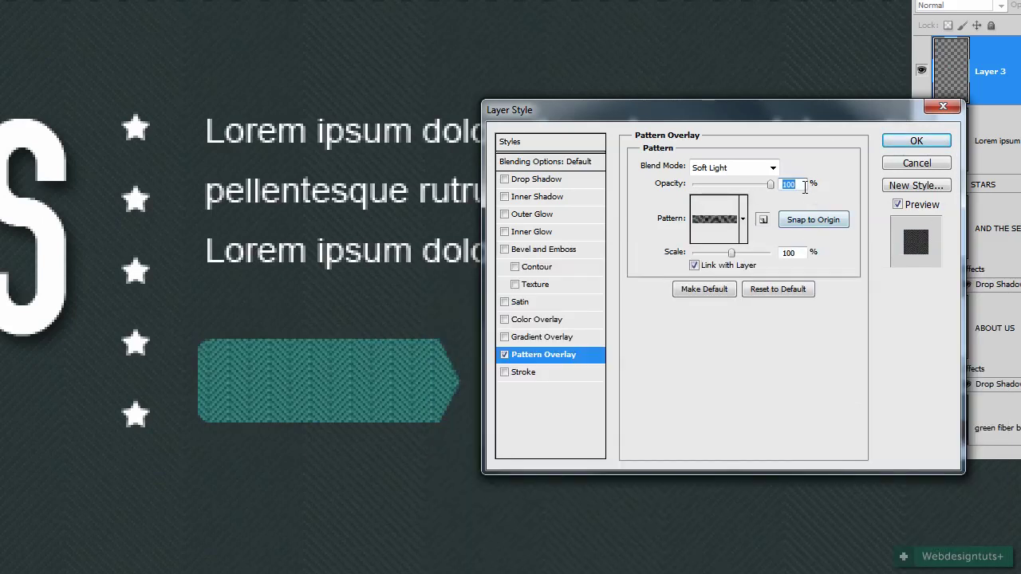
pyautogui.write('40')
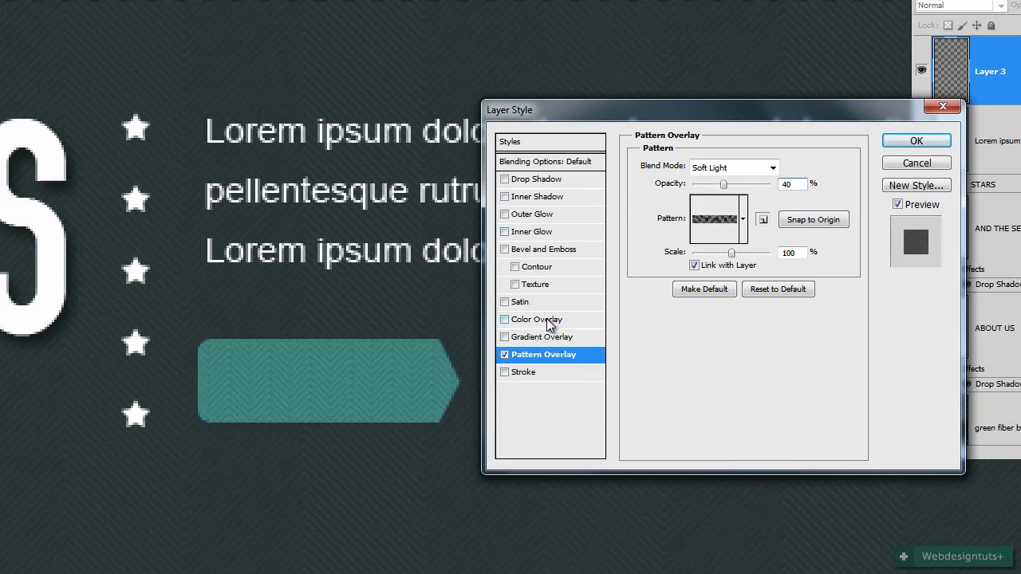
# - Add an Inner Glow to the button with 20% opacity and a near-white glow colour
pyautogui.click(536, 231)
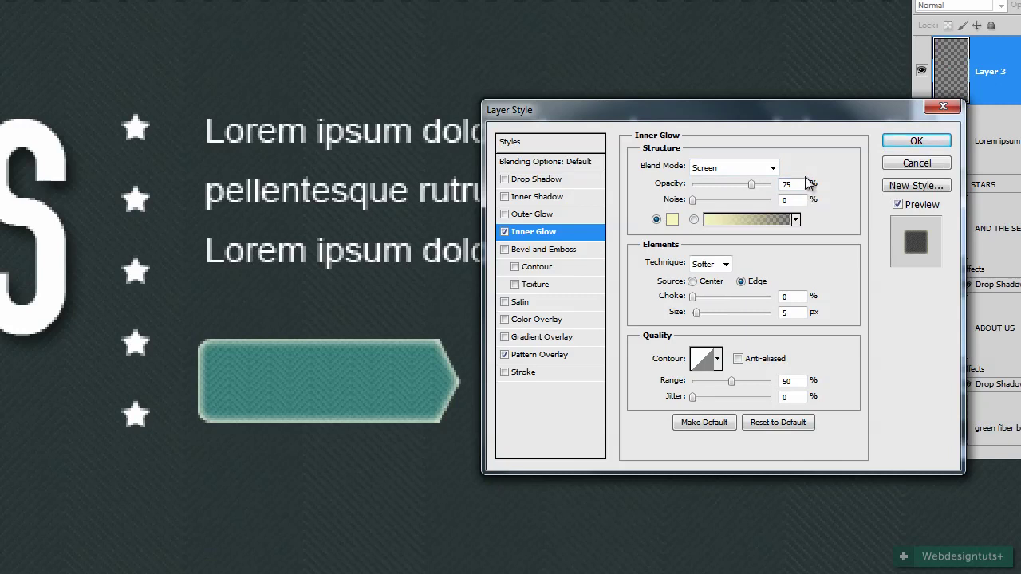
pyautogui.doubleClick(798, 184)
pyautogui.write('20')
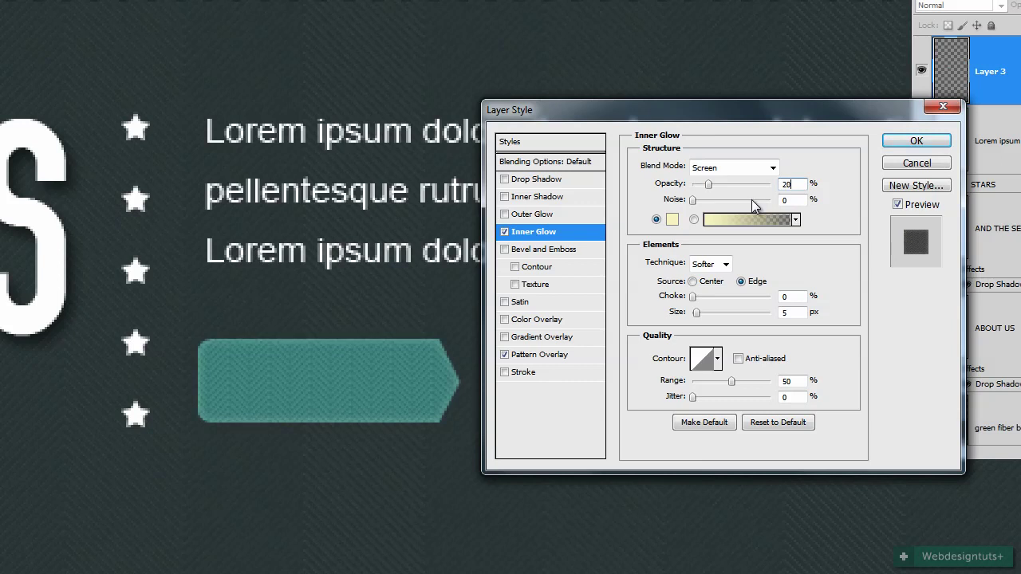
pyautogui.click(672, 219)
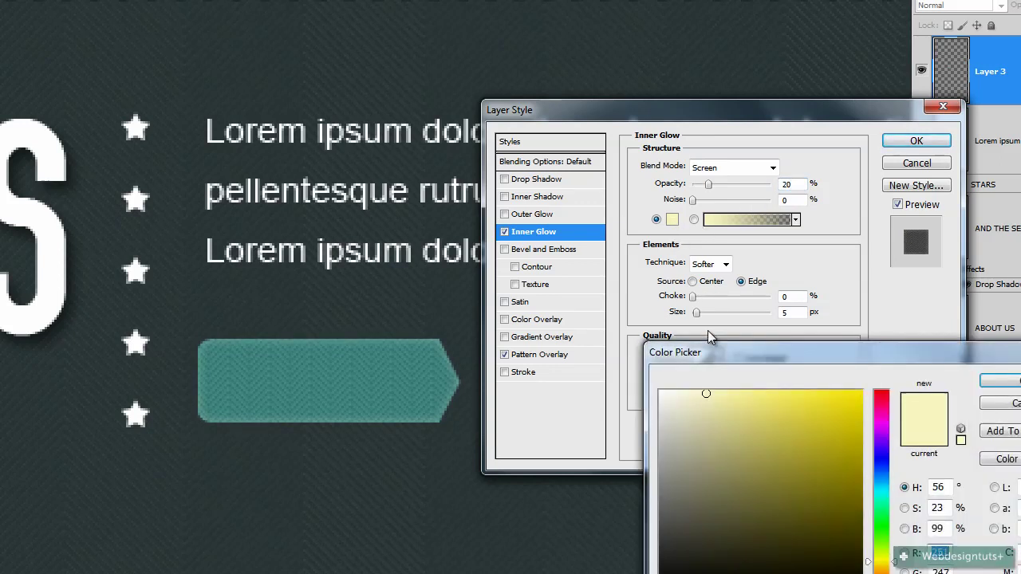
pyautogui.click(663, 393)
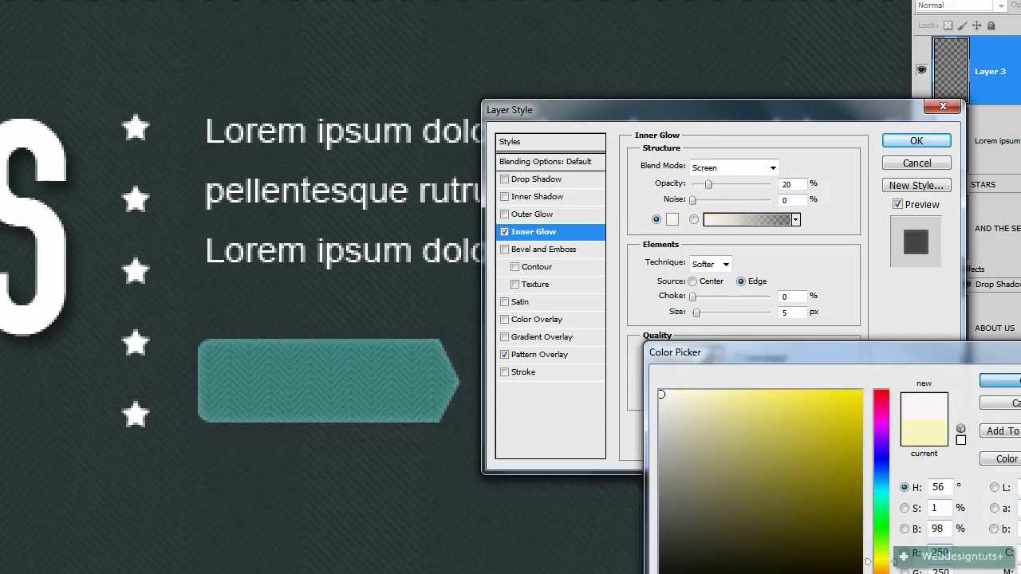
pyautogui.press('Return')
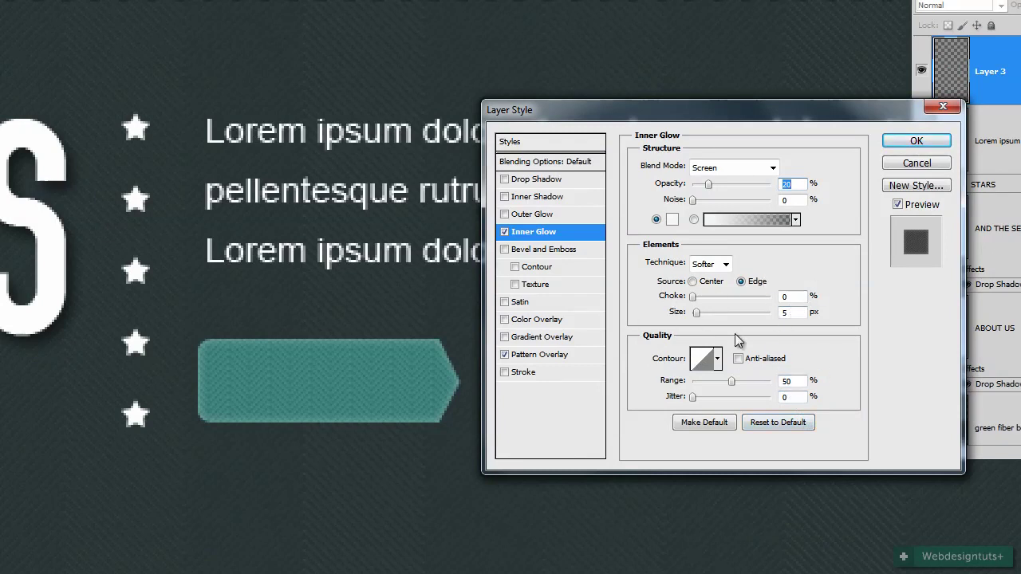
# - Add a Drop Shadow to the button with 35% opacity, 2 px distance and 3 px size, and apply the layer style
pyautogui.click(536, 179)
pyautogui.doubleClick(799, 187)
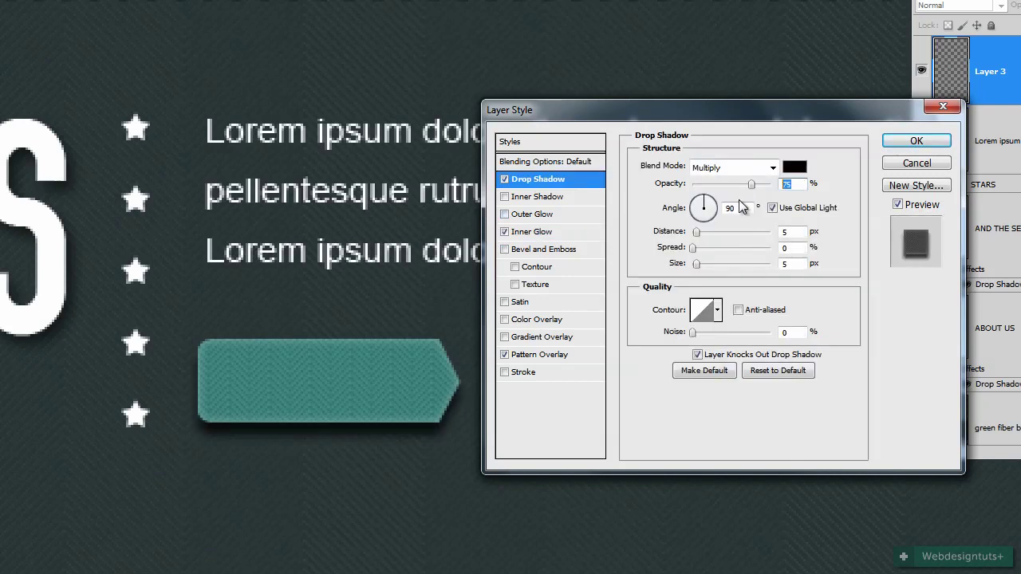
pyautogui.write('35')
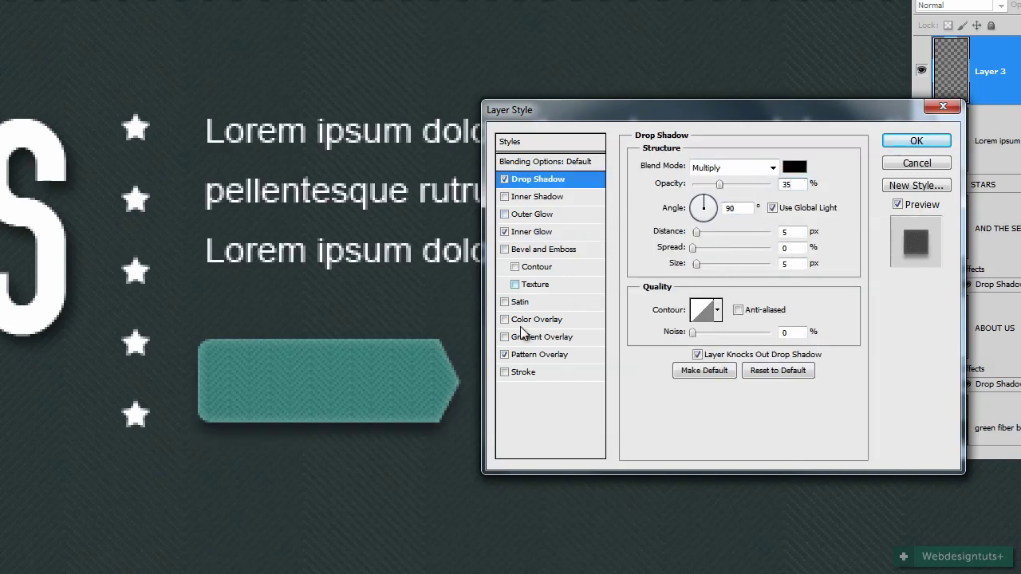
pyautogui.doubleClick(792, 232)
pyautogui.write('2')
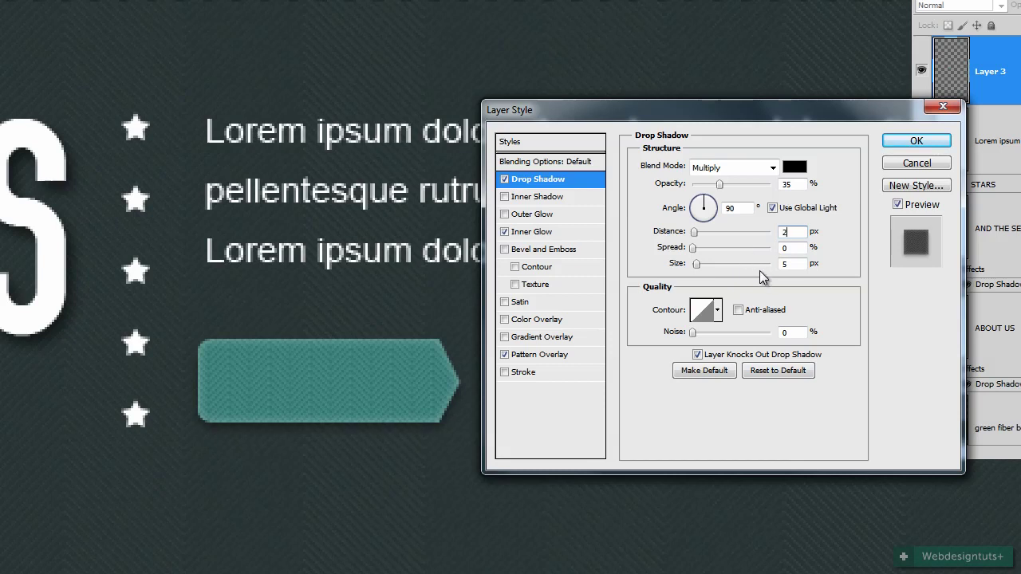
pyautogui.doubleClick(792, 263)
pyautogui.write('3')
pyautogui.moveTo(719, 184); pyautogui.dragTo(722, 185)
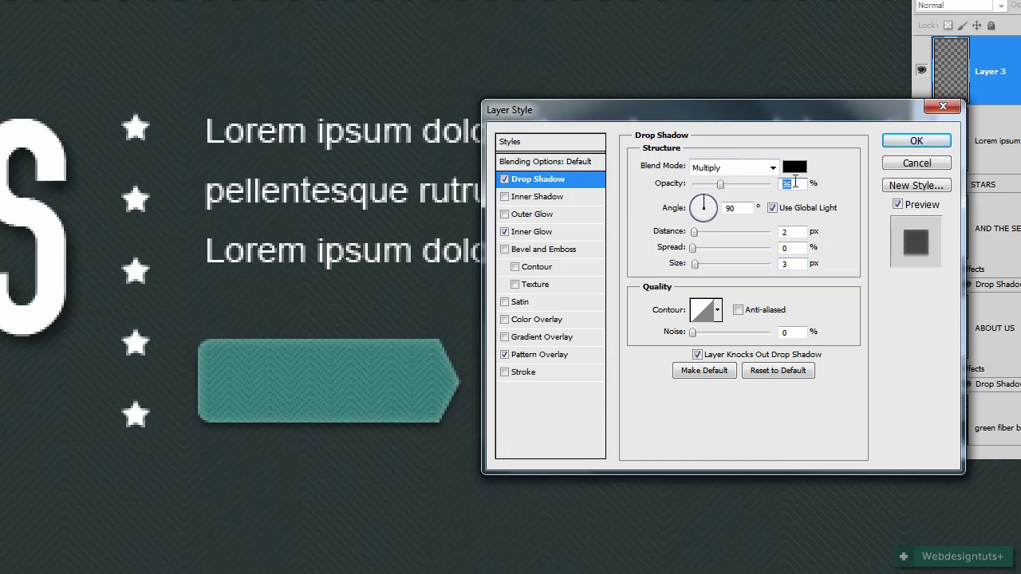
pyautogui.write('35')
pyautogui.click(917, 142)
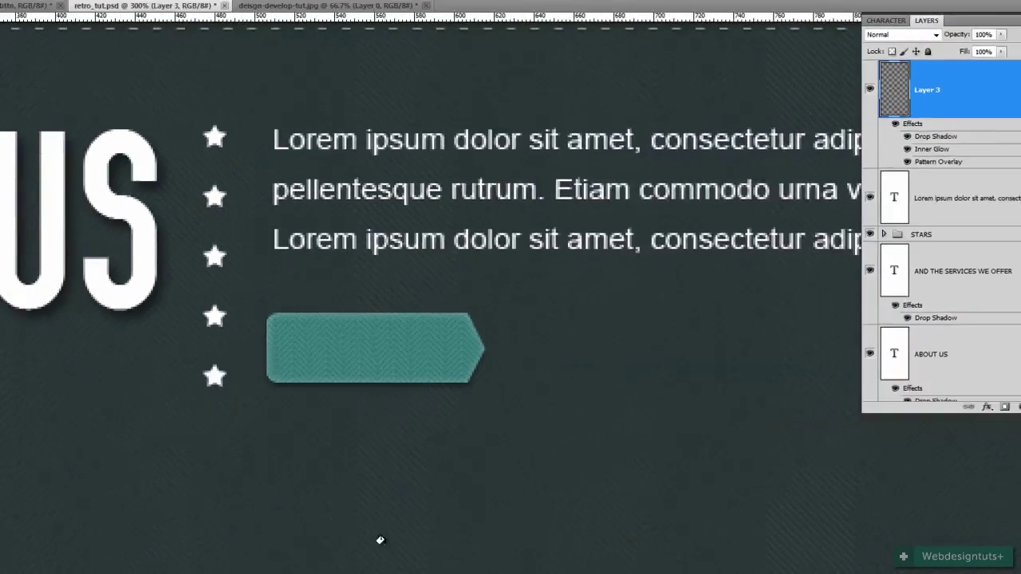
# - Rename the button's layer to "learn more btn"
pyautogui.scroll(3, 887, 138)
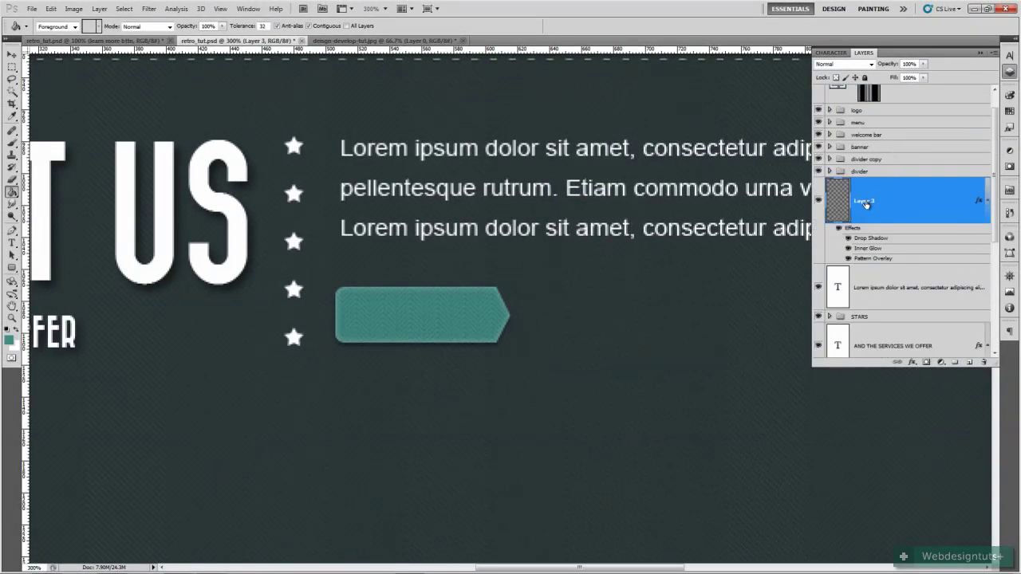
pyautogui.doubleClick(866, 201)
pyautogui.press('BackSpace')
pyautogui.write('learn more btn')
pyautogui.press('Return')
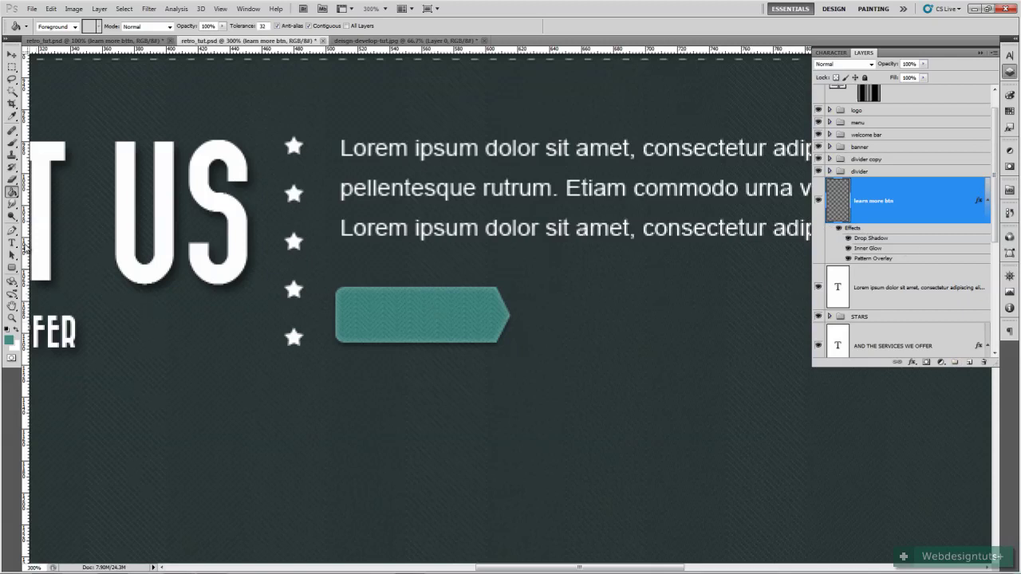
# - Check the button label in the reference design and set up the Type tool with the Bazar font at 12 px in white
pyautogui.click(112, 40)
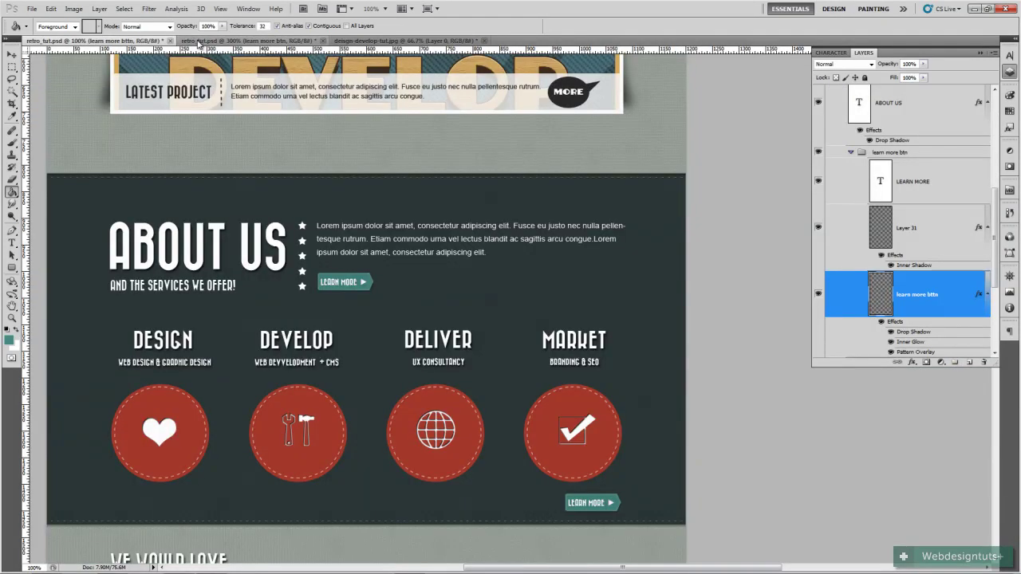
pyautogui.click(197, 42)
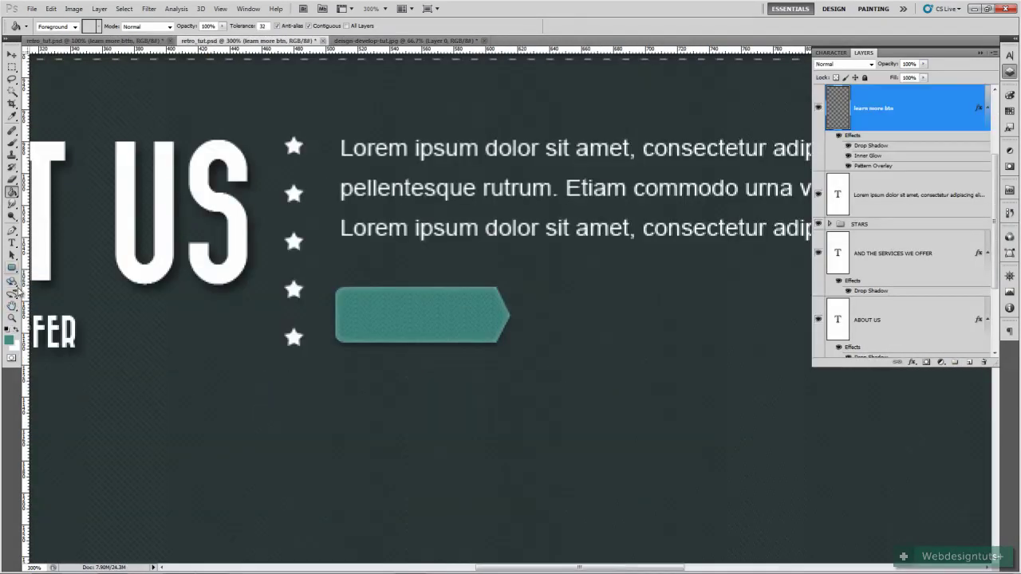
pyautogui.click(16, 330)
pyautogui.click(23, 242)
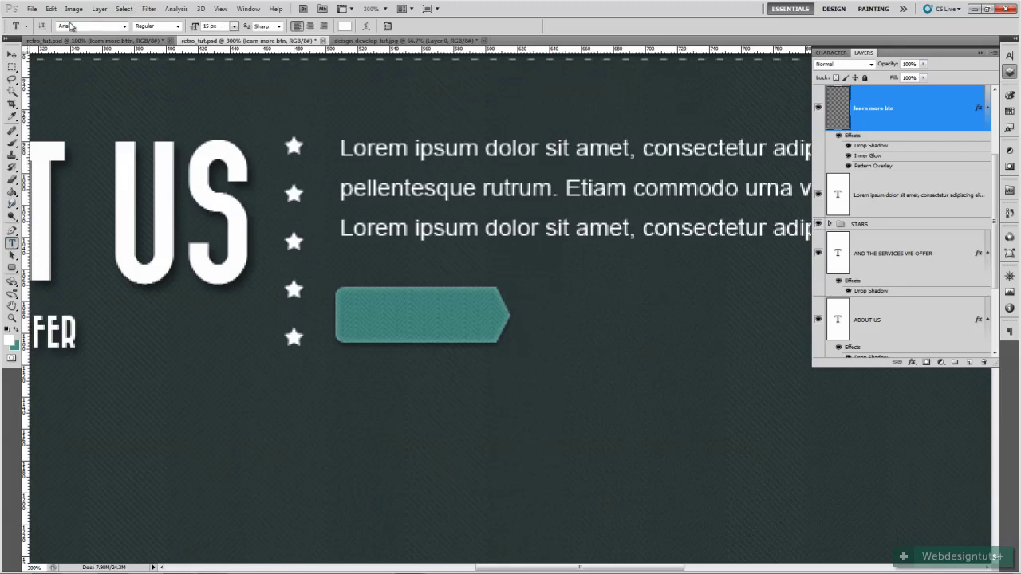
pyautogui.click(125, 27)
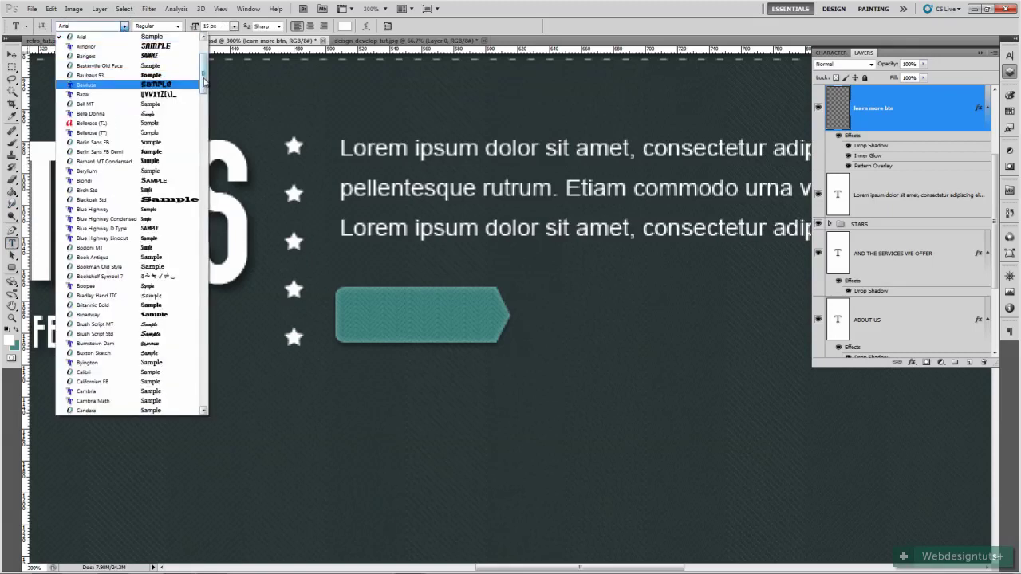
pyautogui.scroll(3, 204, 77)
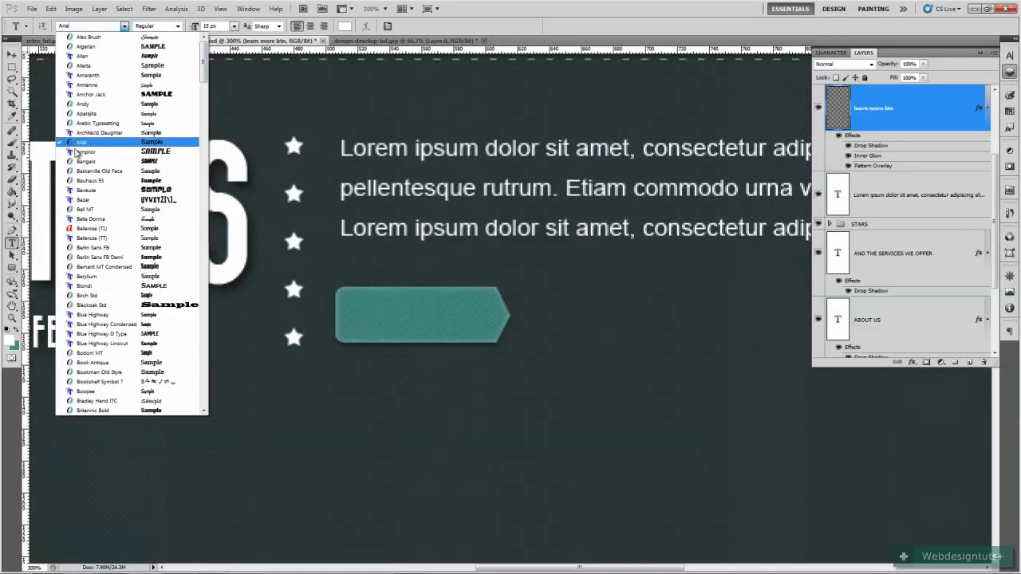
pyautogui.click(83, 191)
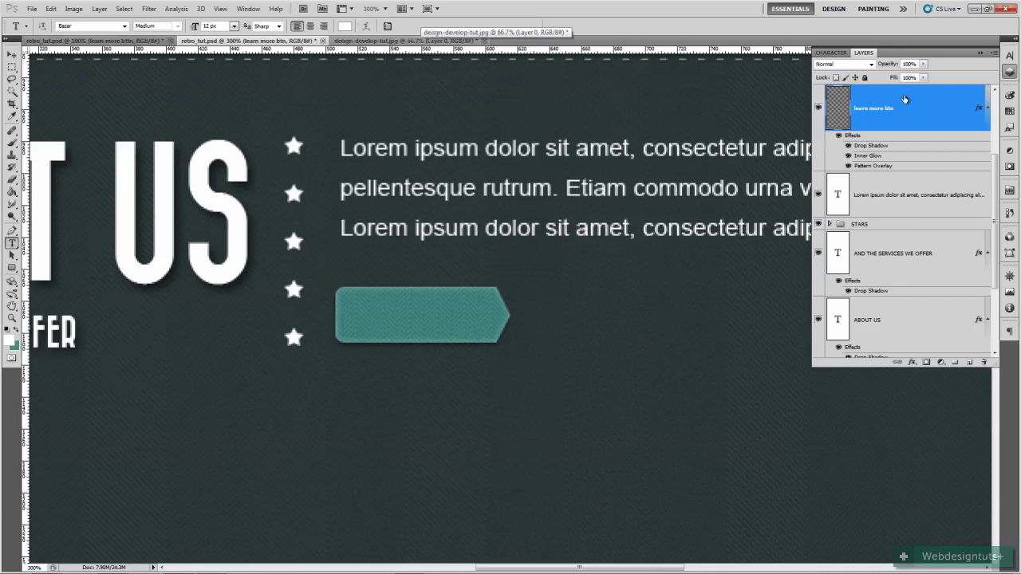
# - Add the text "LEARN MORE" on the teal button, starting near its rounded end
pyautogui.click(347, 318)
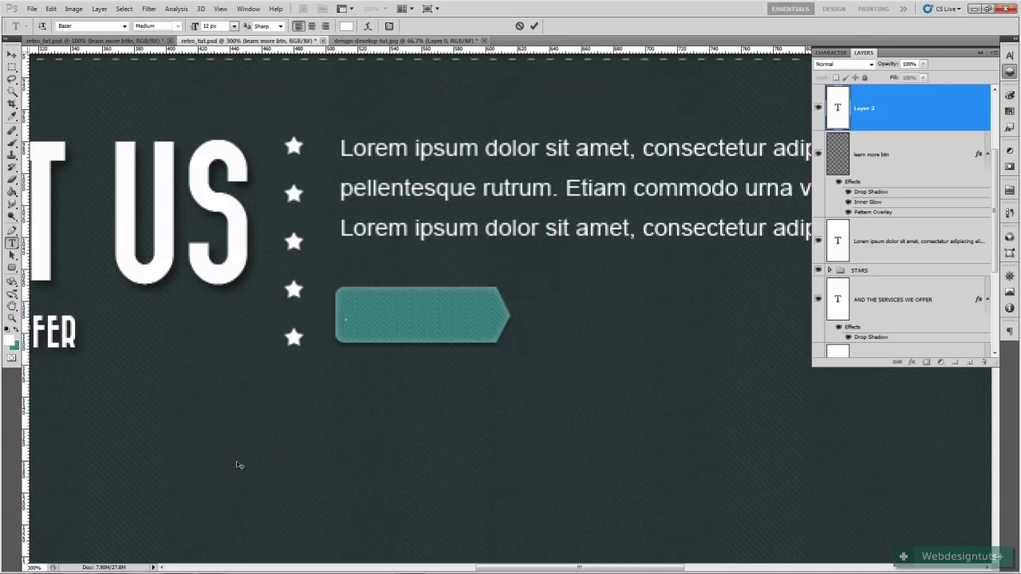
pyautogui.write('LEARN M')
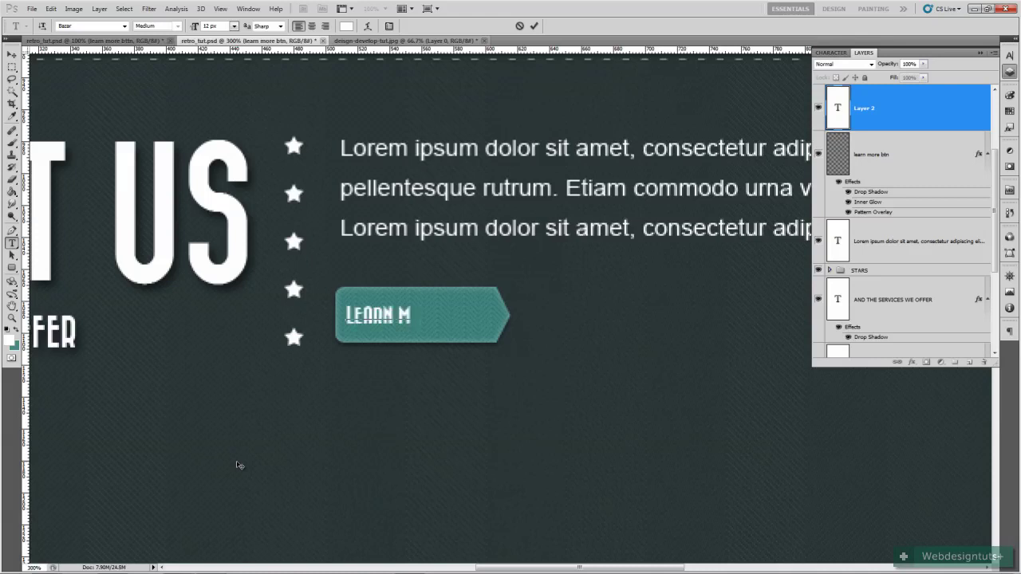
pyautogui.write('ORE')
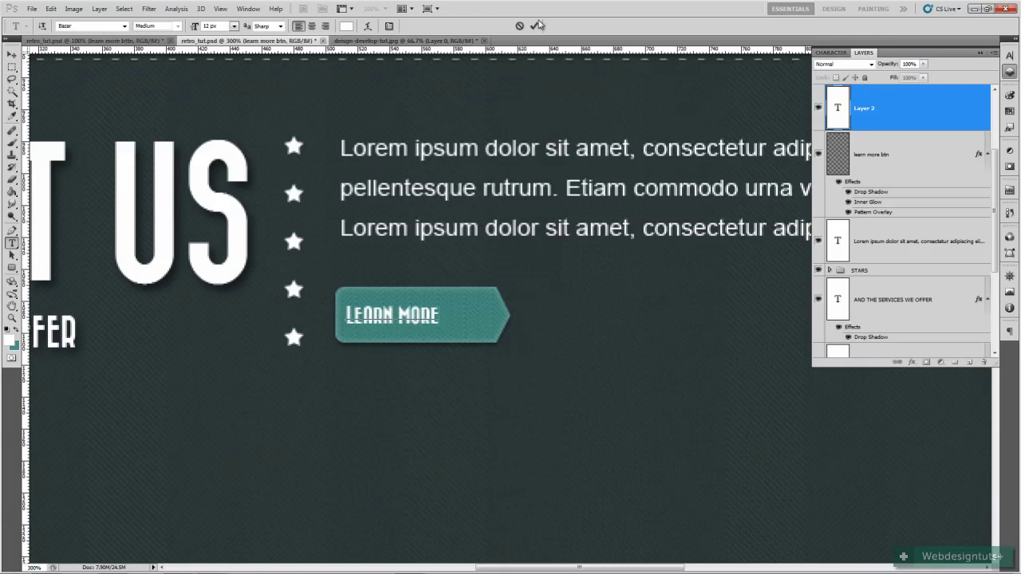
pyautogui.click(534, 26)
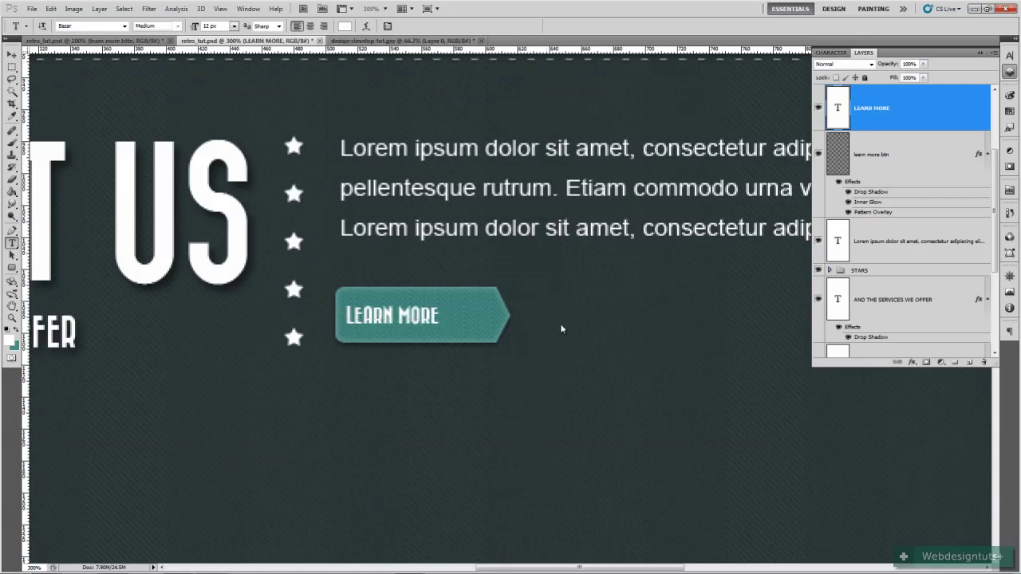
# - Set the LEARN MORE label's font size to 17 px
pyautogui.click(1009, 55)
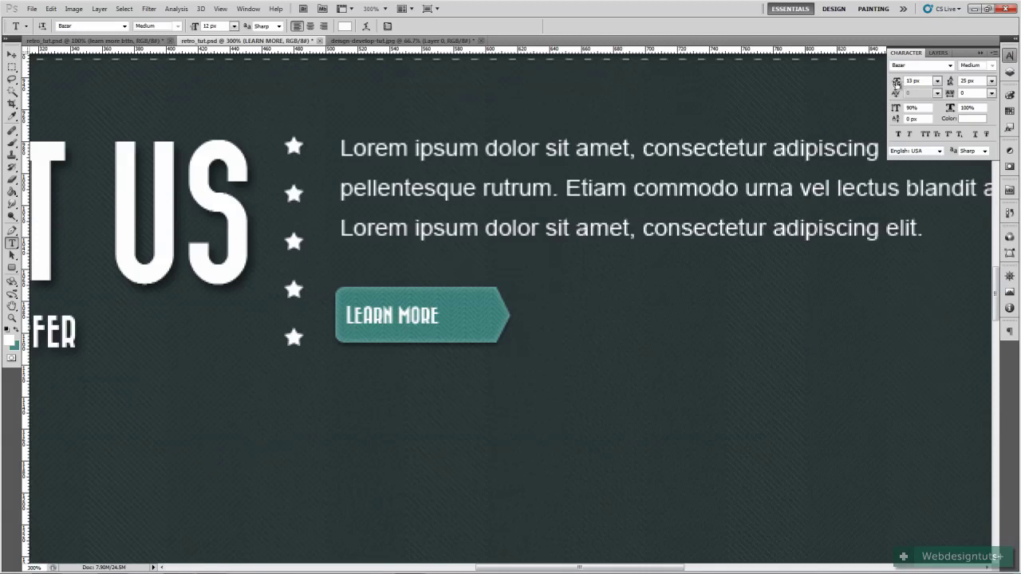
pyautogui.moveTo(896, 82); pyautogui.dragTo(889, 83)
pyautogui.click(937, 81)
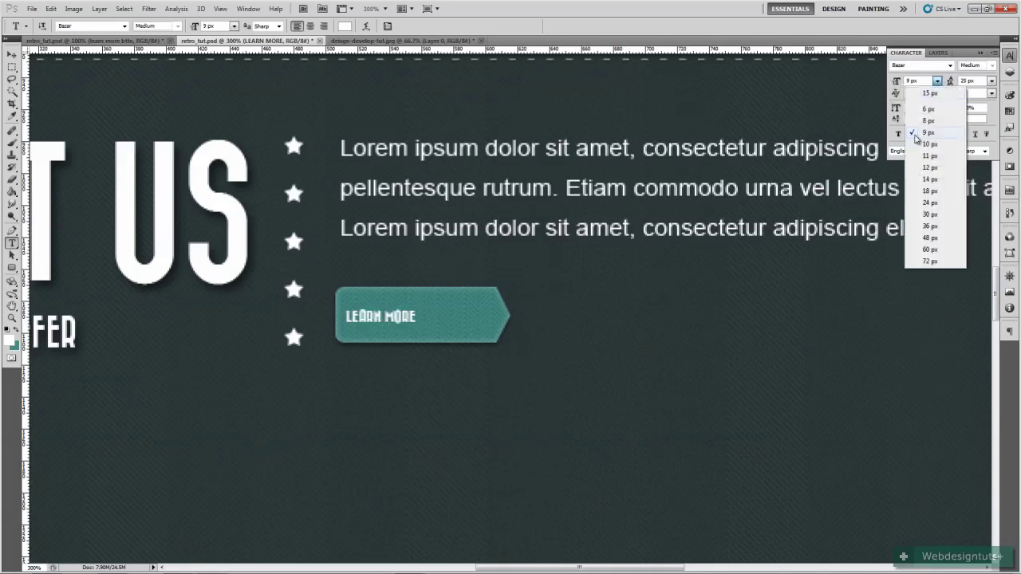
pyautogui.click(930, 178)
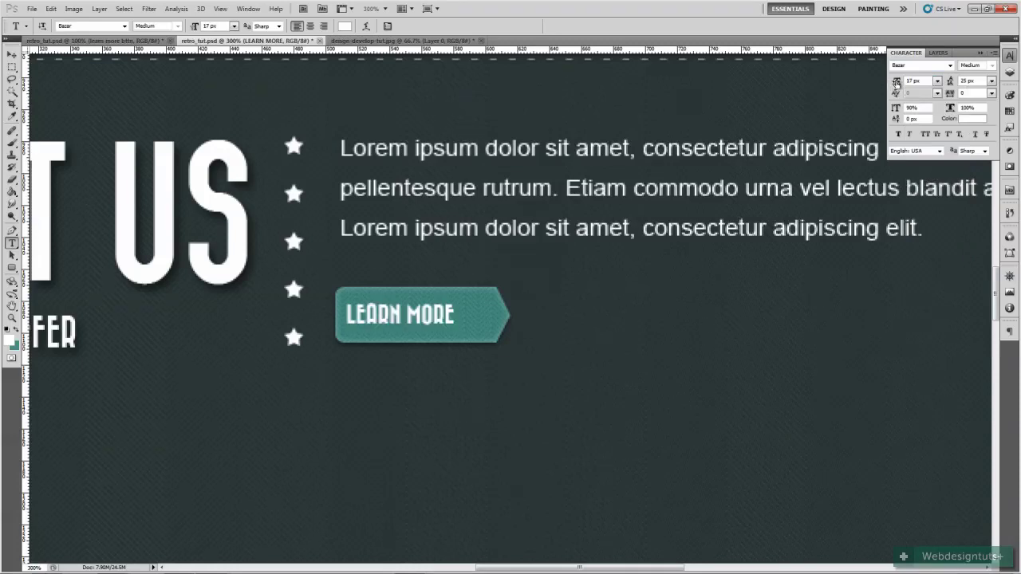
# - Set the LEARN MORE label's font size to 15 px and nudge the label slightly down and to the right
pyautogui.moveTo(896, 82); pyautogui.dragTo(891, 82)
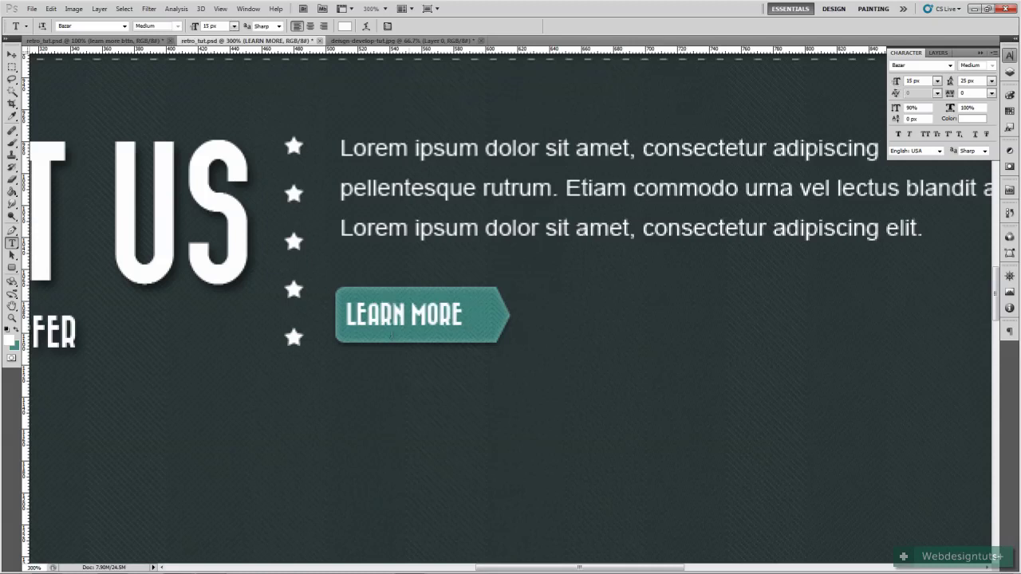
pyautogui.click(12, 54)
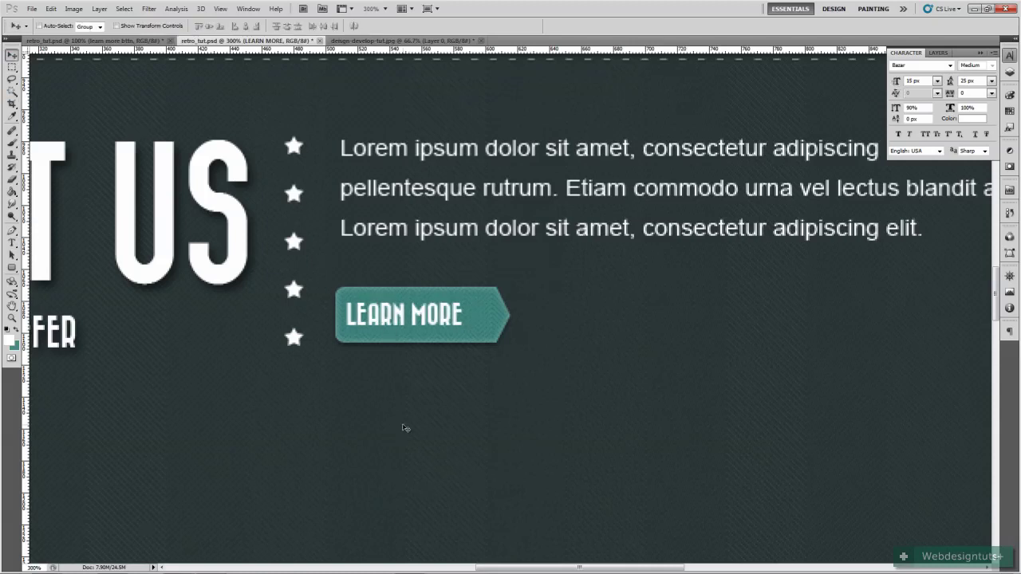
pyautogui.press('Down')
pyautogui.press('Right')
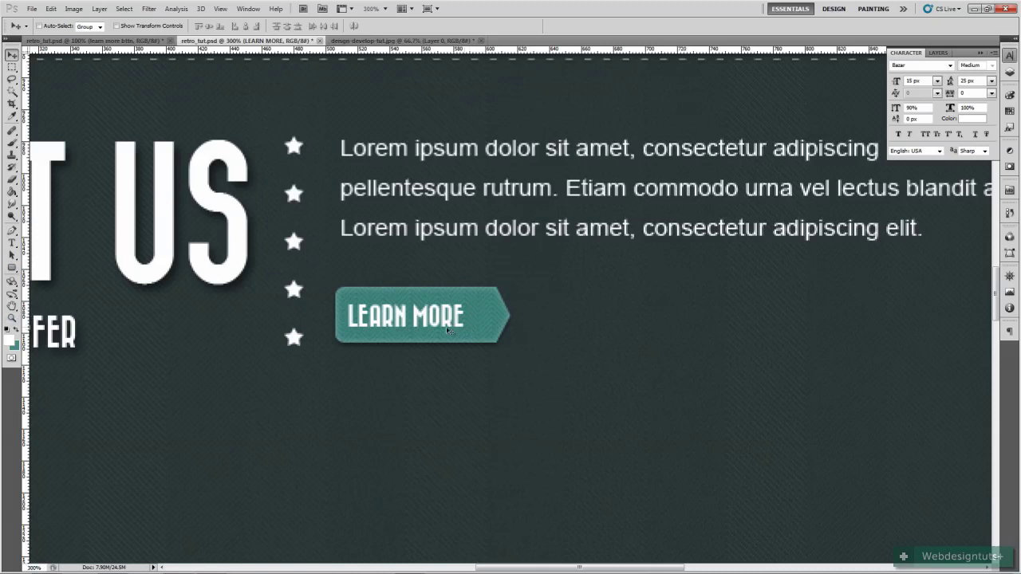
# - Set up the Custom Shape tool with the solid right-pointing triangle with rounded corners
pyautogui.moveTo(11, 268); pyautogui.dragTo(47, 277)
pyautogui.click(168, 27)
pyautogui.click(220, 26)
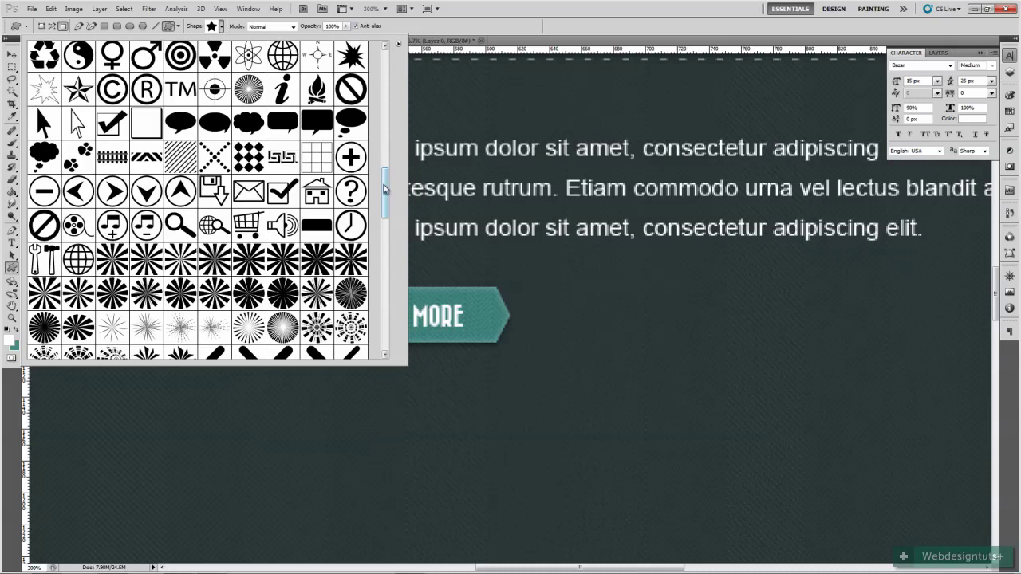
pyautogui.moveTo(384, 189); pyautogui.dragTo(398, 229)
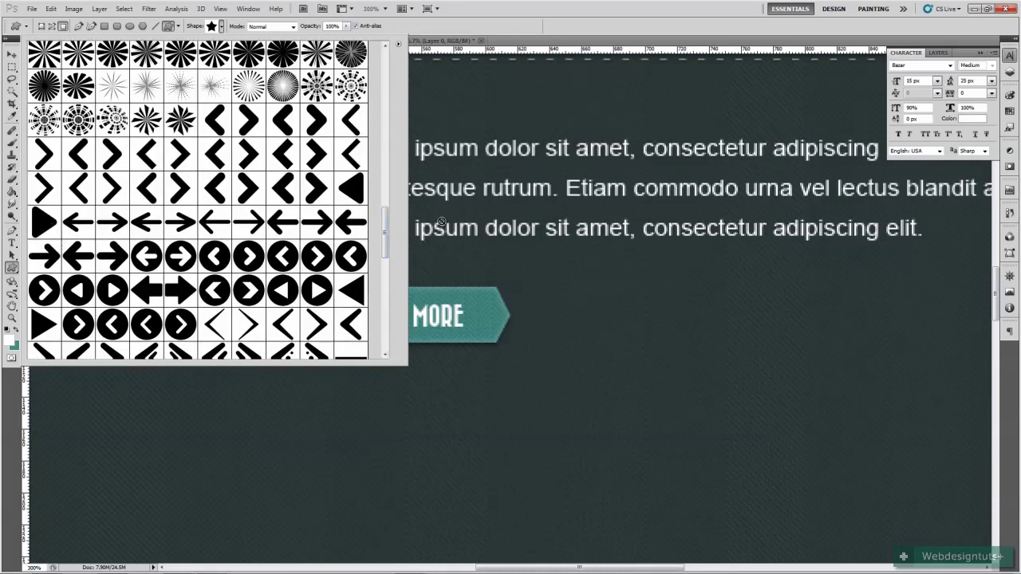
pyautogui.click(46, 223)
pyautogui.moveTo(386, 234); pyautogui.dragTo(389, 74)
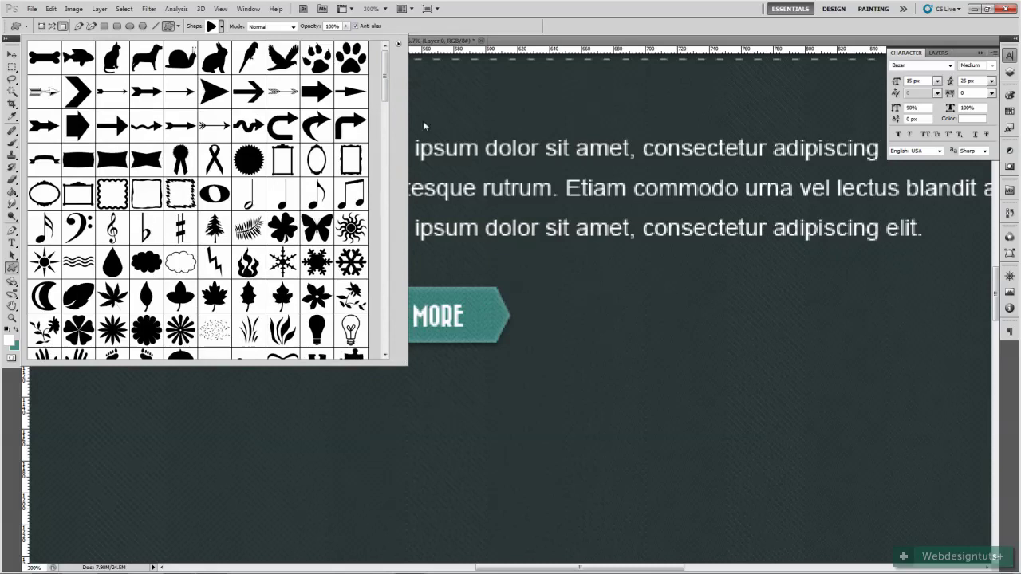
pyautogui.click(494, 29)
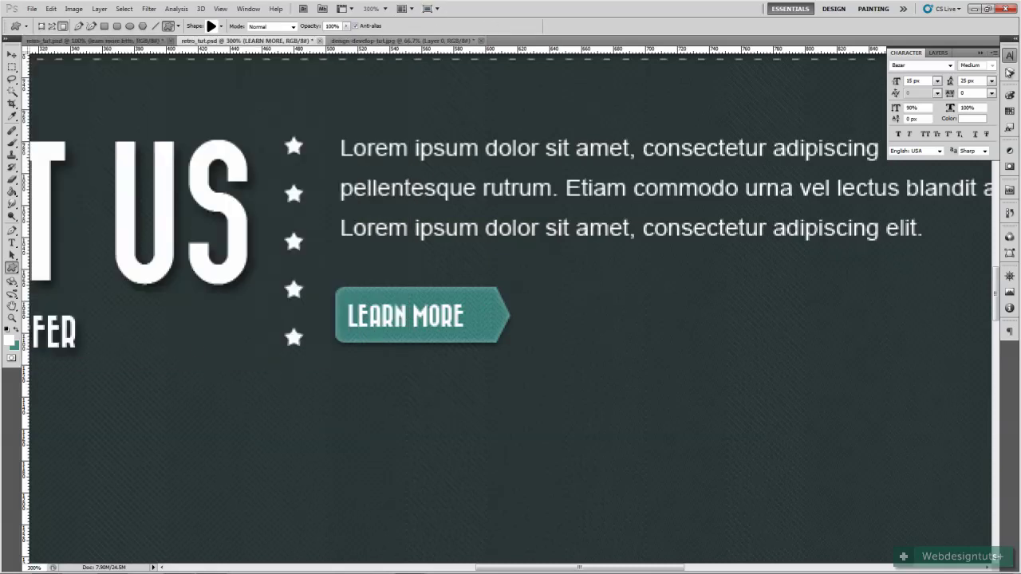
# - Add a new layer above the LEARN MORE text and draw a small white triangle between the label and the button's tip
pyautogui.click(1009, 72)
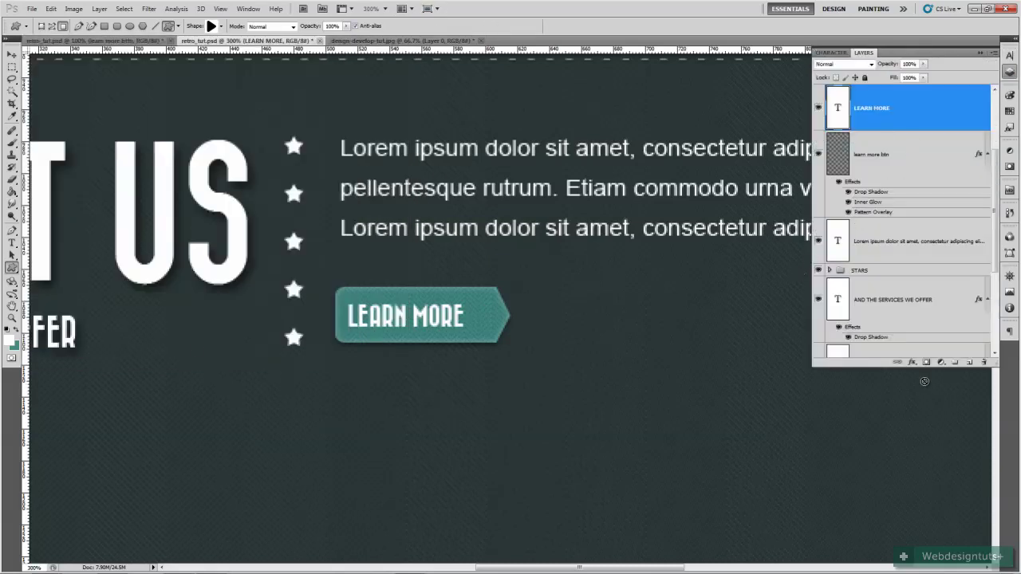
pyautogui.click(970, 363)
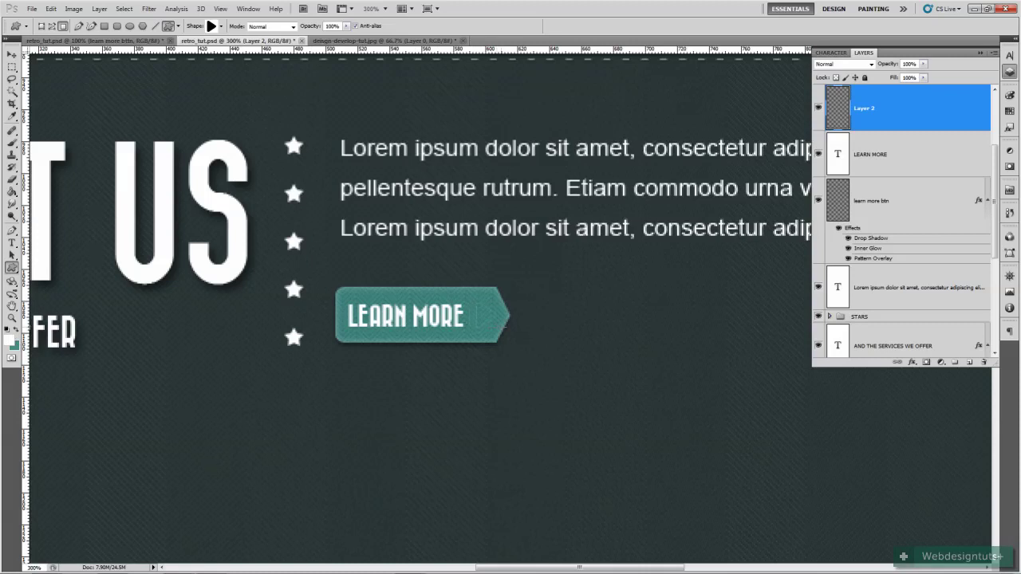
pyautogui.moveTo(476, 302); pyautogui.dragTo(498, 328)
pyautogui.press('v')
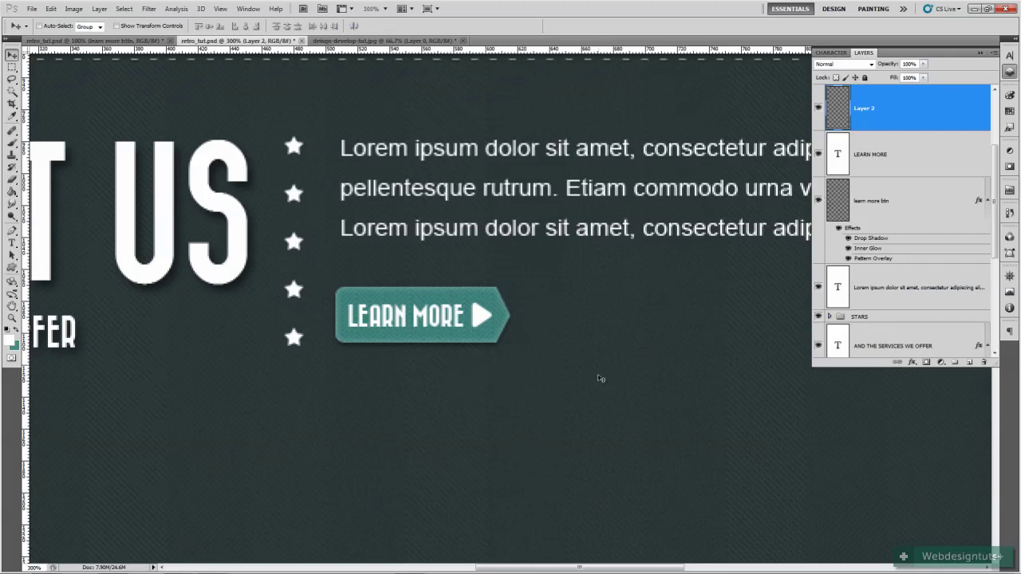
# - Apply an Inner Shadow to the triangle's layer with global light off, a 120° angle, 1 px distance and 1 px size, adjusting its opacity
pyautogui.hotkey('ctrl', '1')
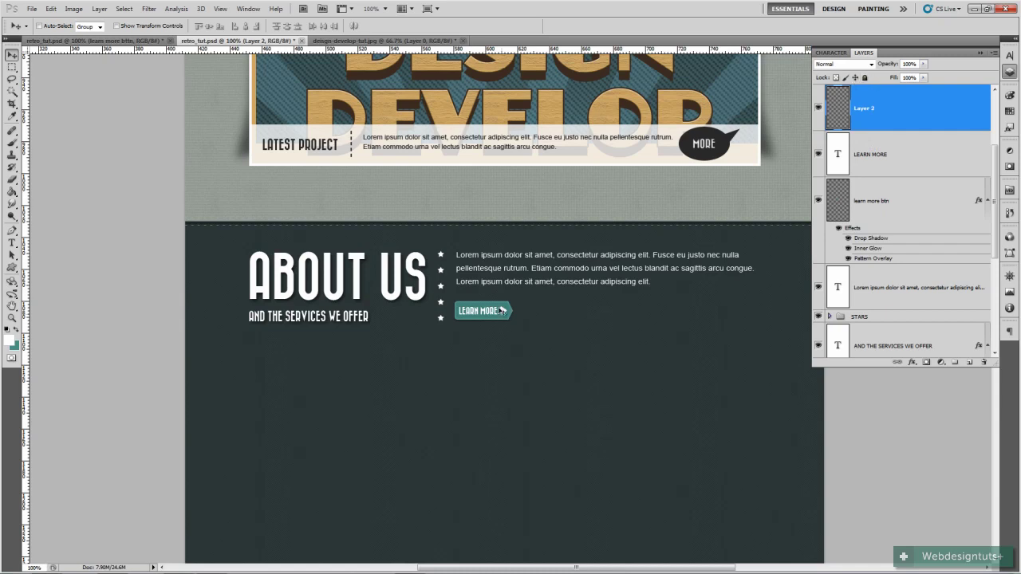
pyautogui.doubleClick(851, 106)
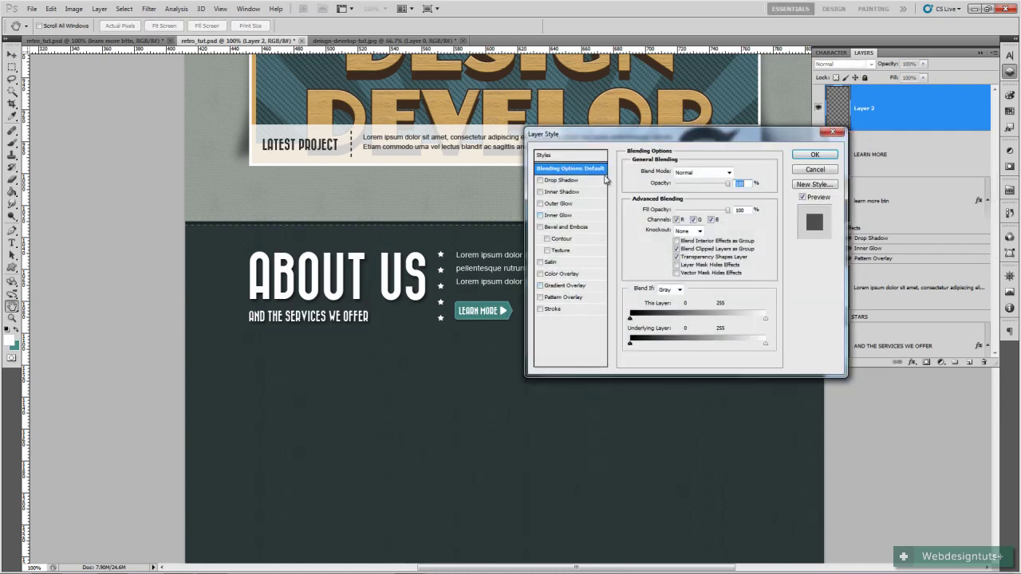
pyautogui.moveTo(618, 133); pyautogui.dragTo(764, 132)
pyautogui.click(708, 189)
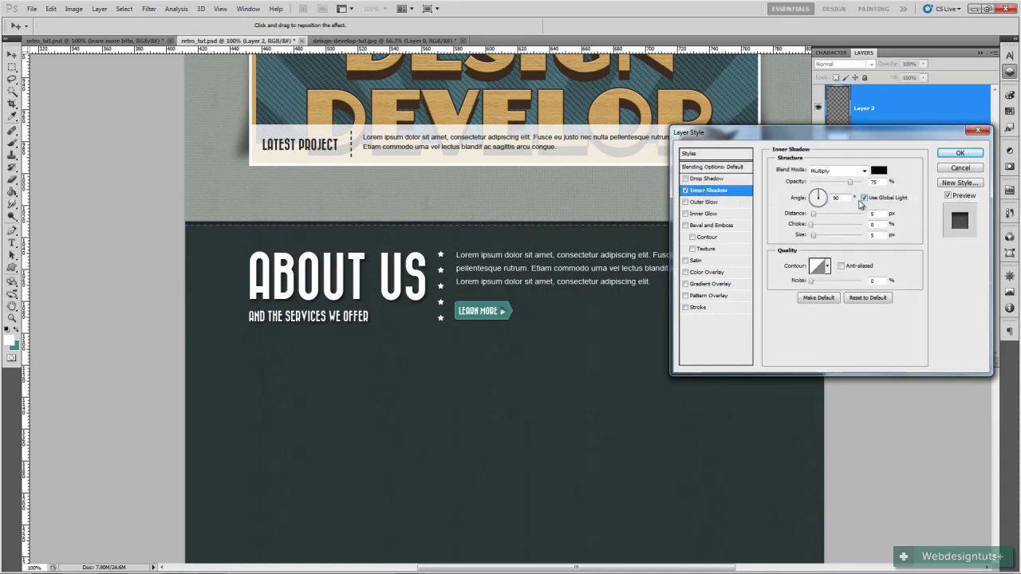
pyautogui.click(863, 198)
pyautogui.moveTo(853, 185); pyautogui.dragTo(828, 189)
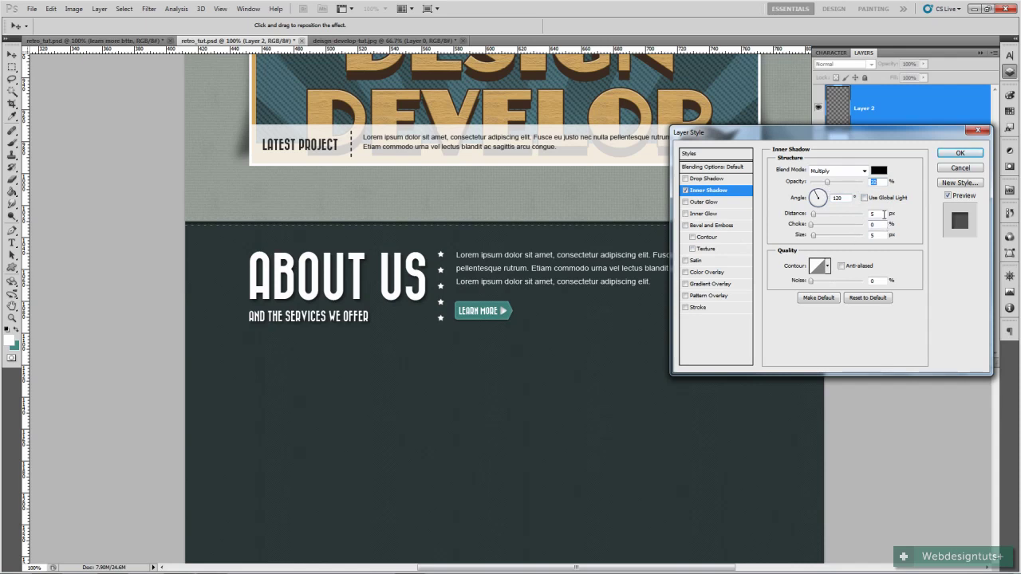
pyautogui.doubleClick(875, 234)
pyautogui.write('1')
pyautogui.doubleClick(877, 213)
pyautogui.write('1')
pyautogui.moveTo(827, 182); pyautogui.dragTo(850, 185)
pyautogui.click(961, 153)
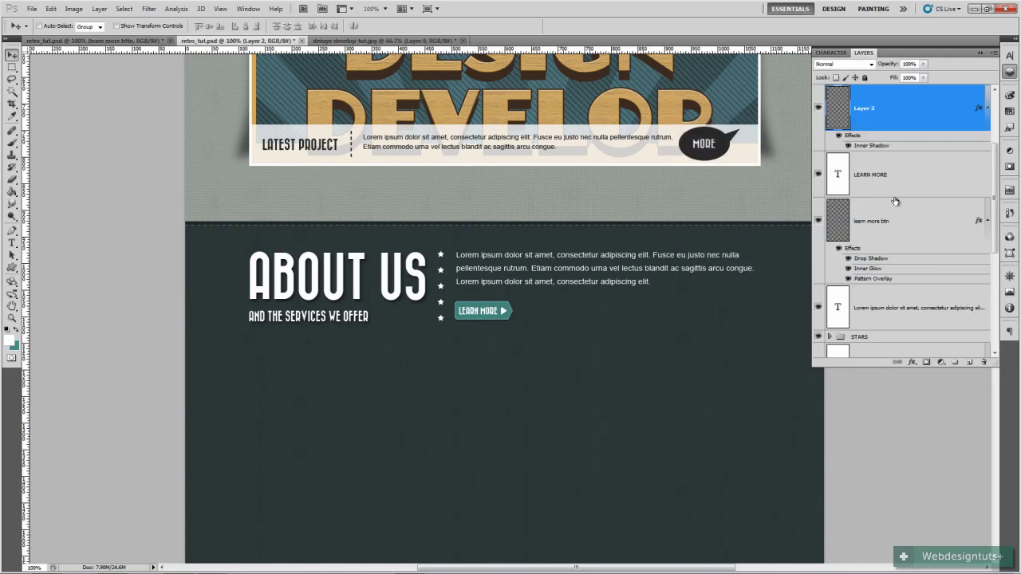
# - Identify the triangle's layer by toggling its visibility and rename it "arrow"
pyautogui.scroll(3, 889, 201)
pyautogui.scroll(-1, 877, 292)
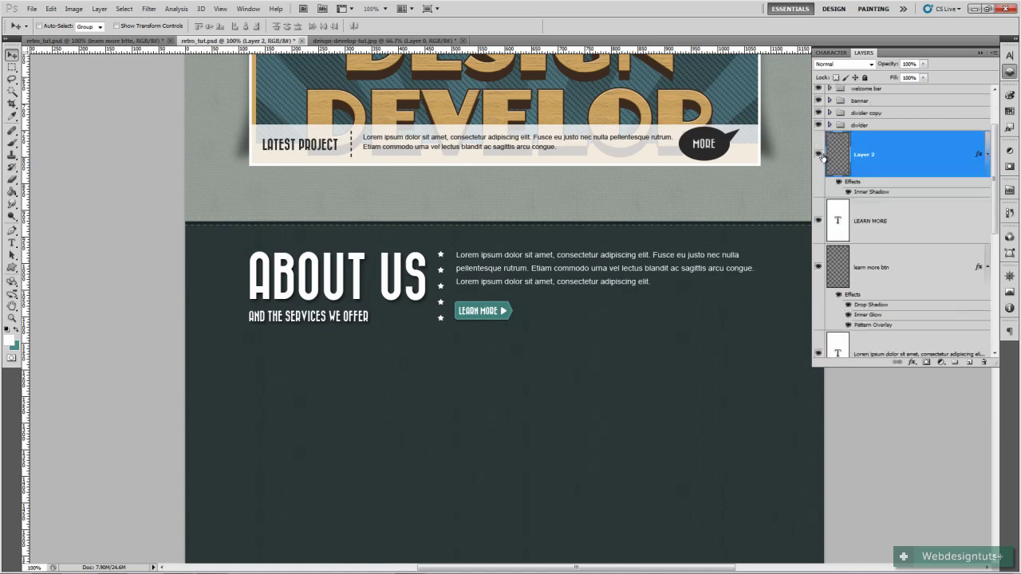
pyautogui.click(818, 155)
pyautogui.click(817, 156)
pyautogui.write('AR')
pyautogui.write('row')
pyautogui.press('Return')
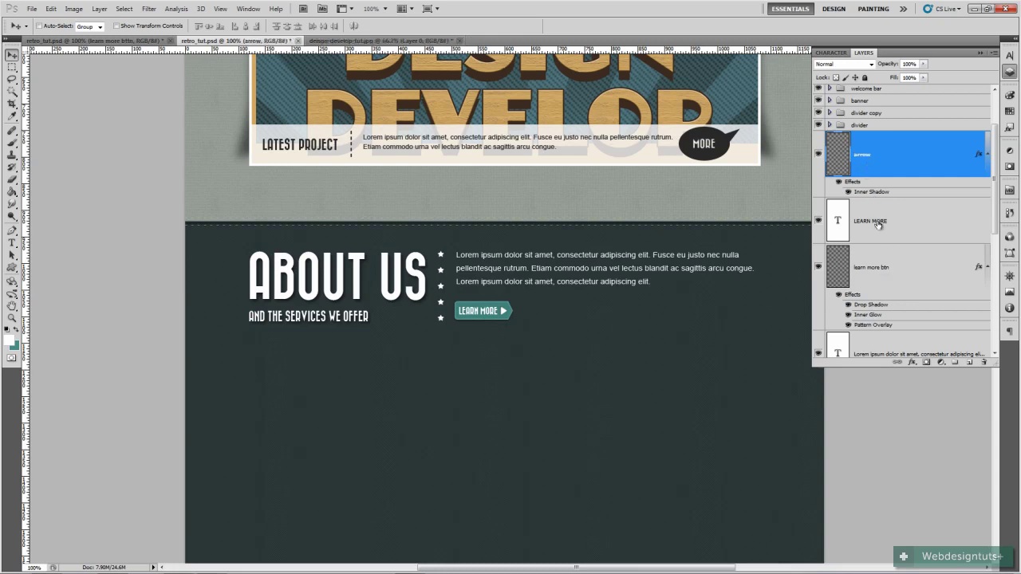
# - Group the arrow, LEARN MORE and learn more btn layers and name the group "learn btn"
pyautogui.keyDown('shift'); pyautogui.click(886, 263); pyautogui.keyUp('shift')
pyautogui.scroll(-1, 889, 271)
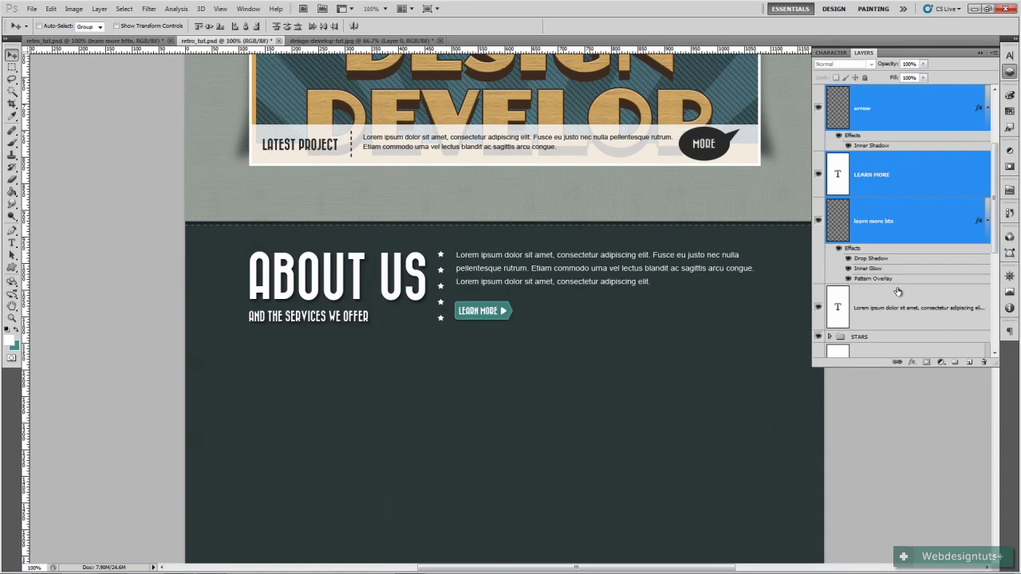
pyautogui.hotkey('ctrl', 'g')
pyautogui.doubleClick(863, 90)
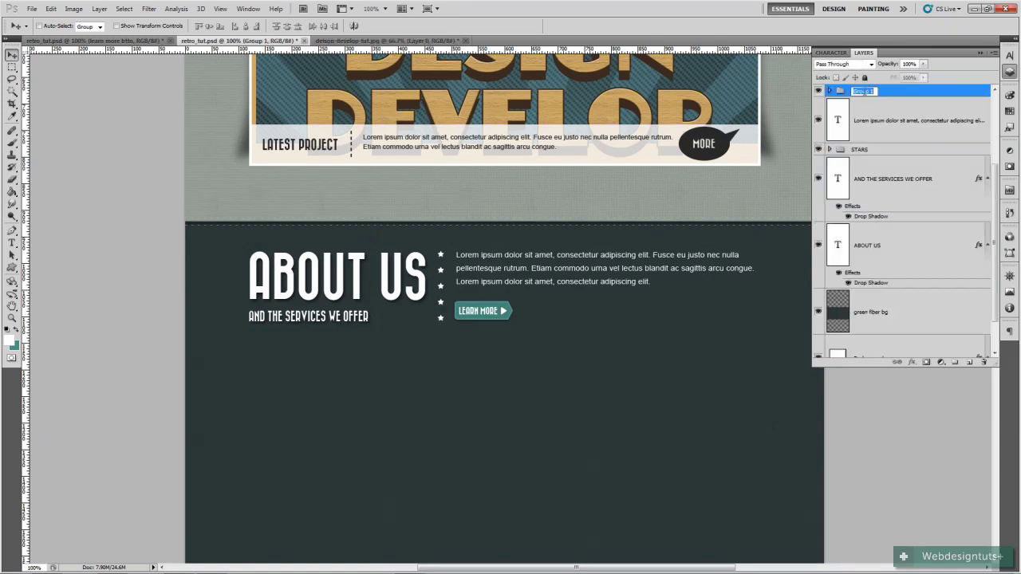
pyautogui.press('BackSpace')
pyautogui.write('learn btn')
pyautogui.press('Return')
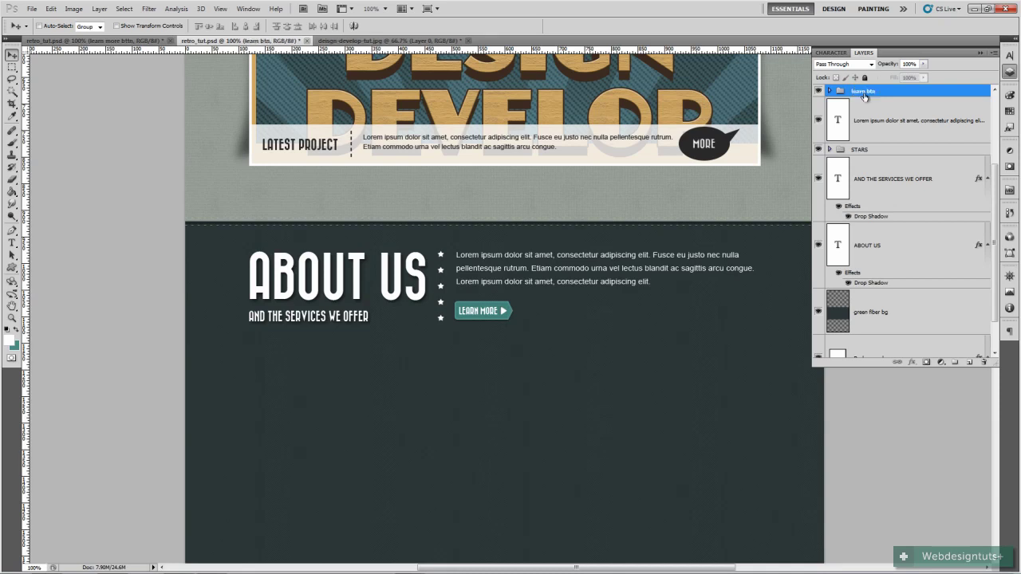
# - Move the learn btn group slightly down and, with guides shown, remove the two middle horizontal guides and lower the bottommost to just below the subtitle
pyautogui.scroll(2, 885, 177)
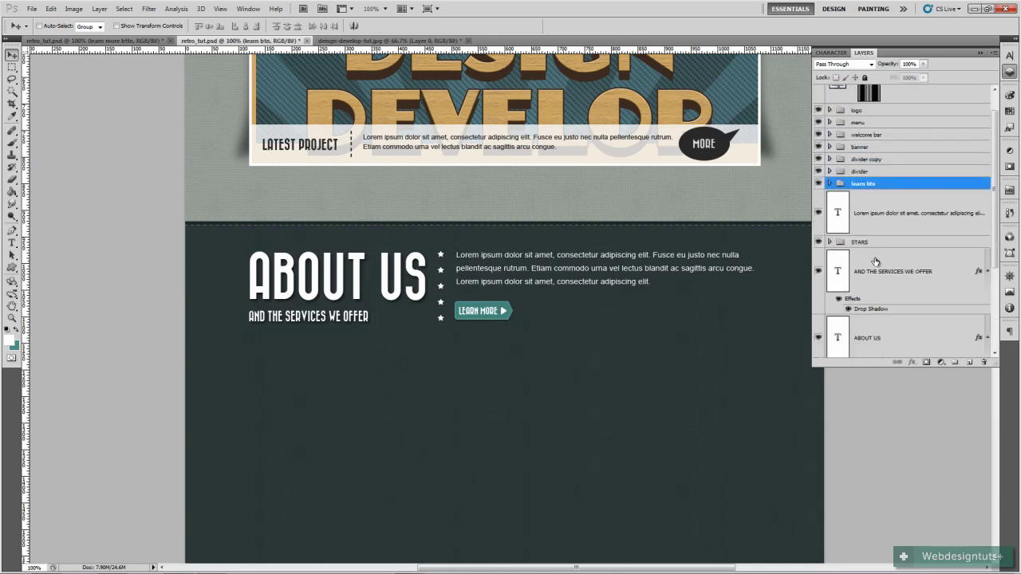
pyautogui.moveTo(501, 329); pyautogui.dragTo(502, 332)
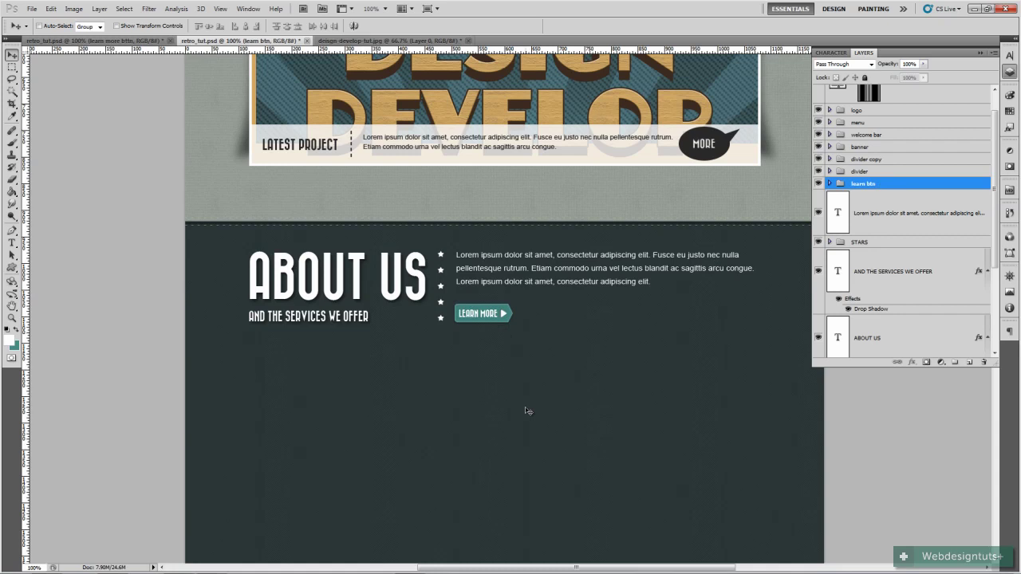
pyautogui.hotkey('ctrl', ';')
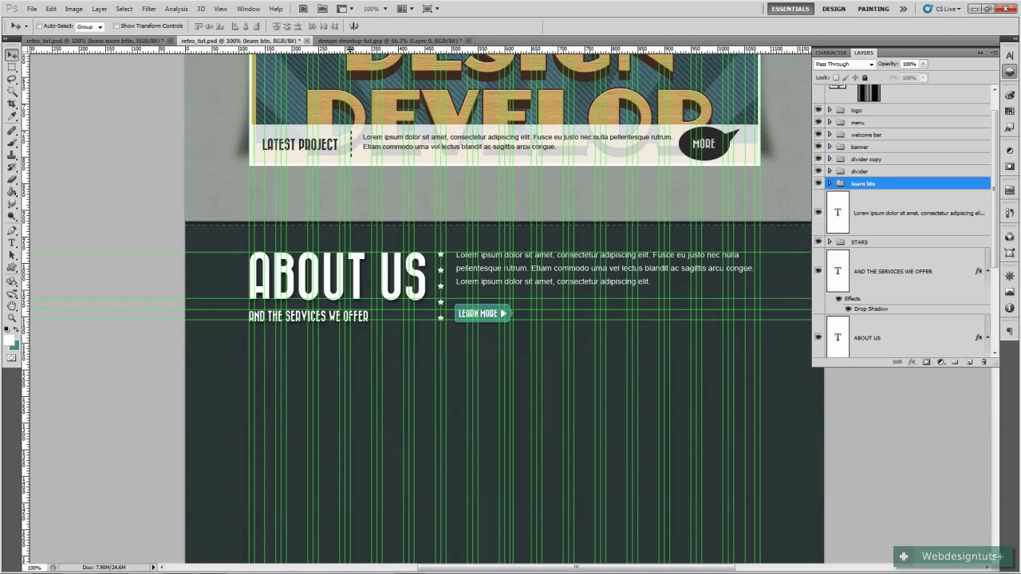
pyautogui.moveTo(397, 308); pyautogui.dragTo(367, 50)
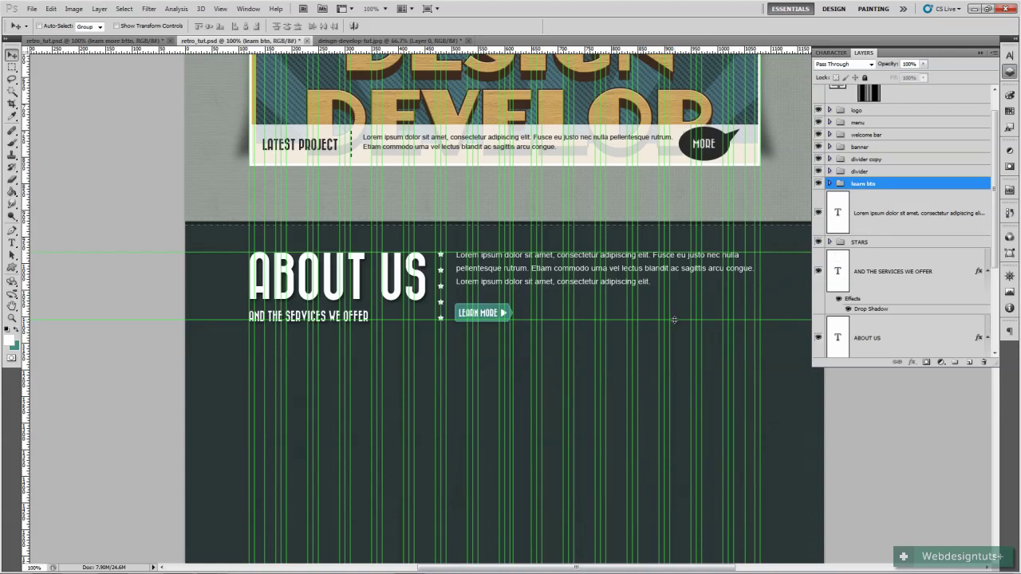
pyautogui.moveTo(674, 320); pyautogui.dragTo(673, 323)
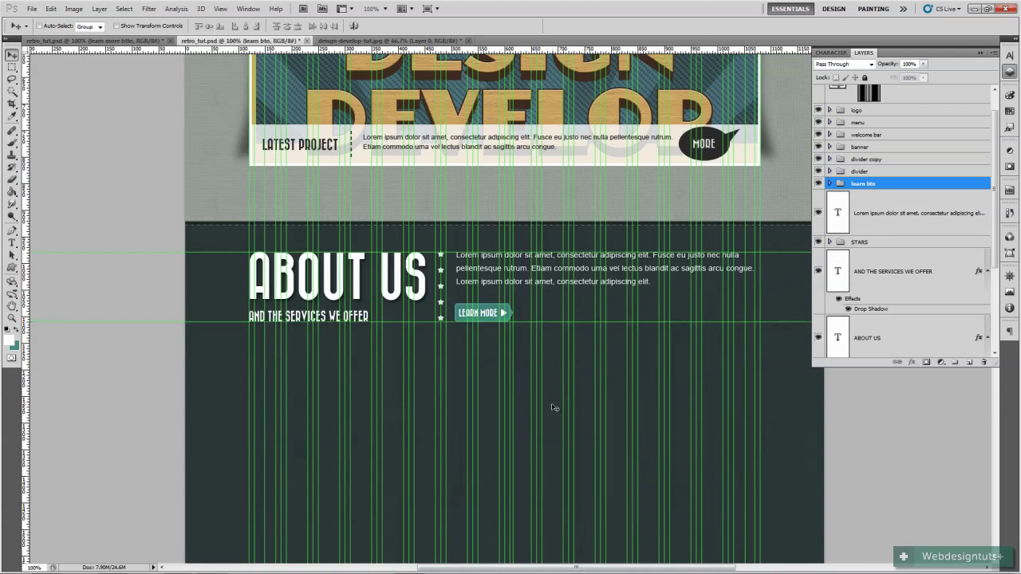
pyautogui.press('Up')
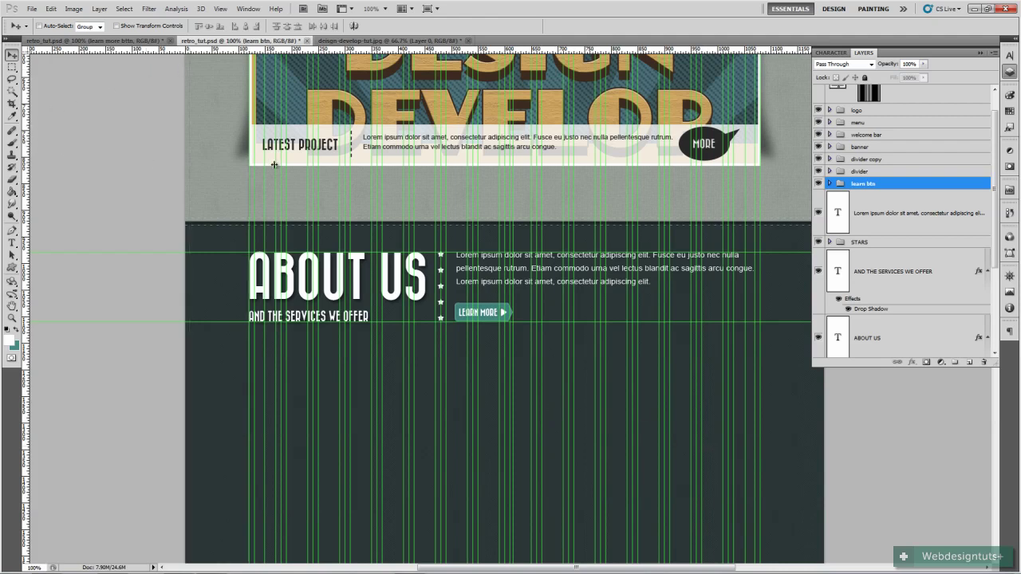
# - Place a vertical guide at the paragraph's left edge, nudge the learn btn group 2 px right to align with it, and hide the guides
pyautogui.moveTo(462, 255); pyautogui.dragTo(456, 255)
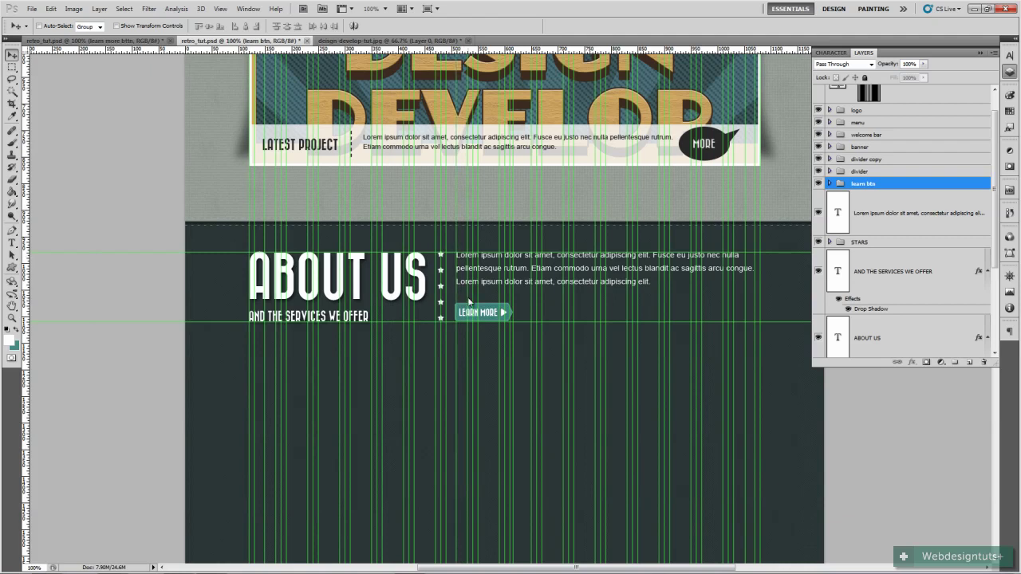
pyautogui.press('Right')
pyautogui.press('Right')
pyautogui.press('Up')
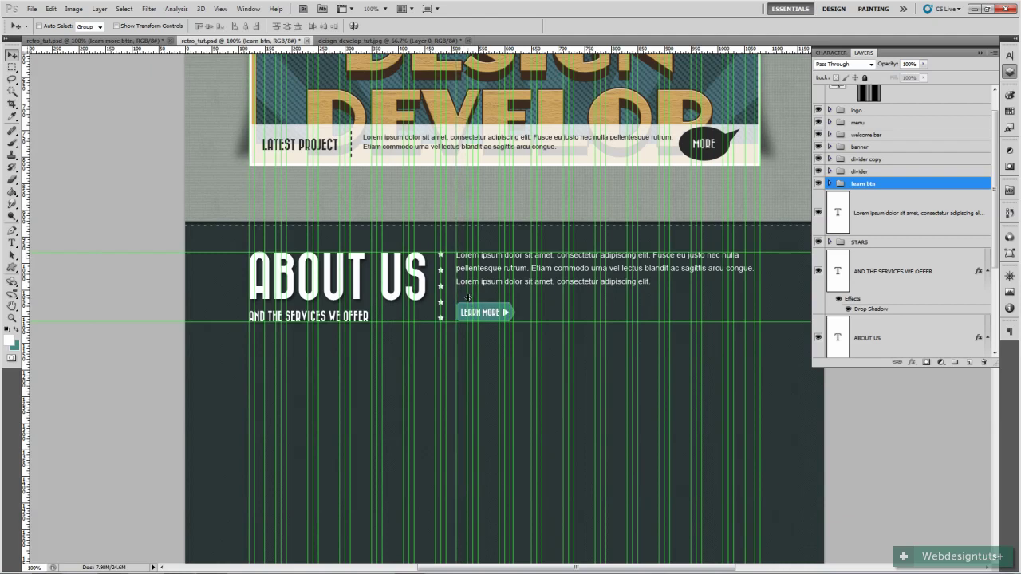
pyautogui.press('Down')
pyautogui.hotkey('ctrl', ';')
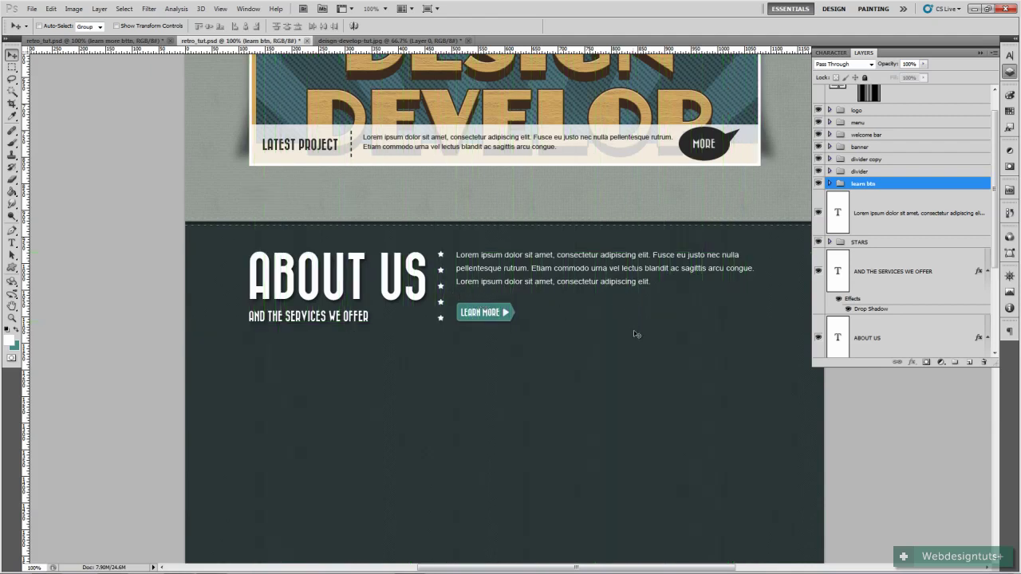